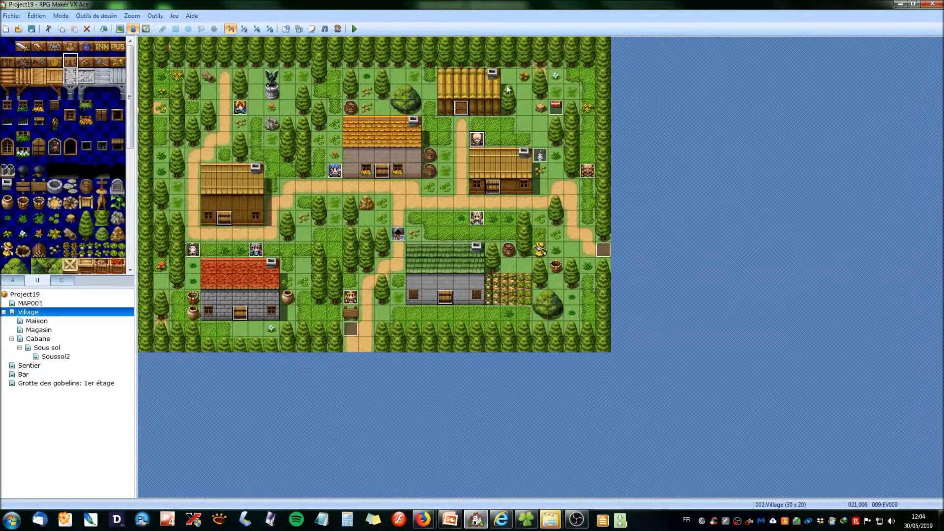
Step: Move the old man's event one tile up, just below the northeastern house, and dismiss the Windows colour scheme prompt
{"action": "left_click_drag", "start_coordinate": [477, 140], "coordinate": [477, 124]}
{"action": "mouse_move", "coordinate": [479, 139]}
{"action": "left_mouse_down"}
{"action": "mouse_move", "coordinate": [479, 125]}
{"action": "mouse_move", "coordinate": [478, 139]}
{"action": "left_mouse_up"}
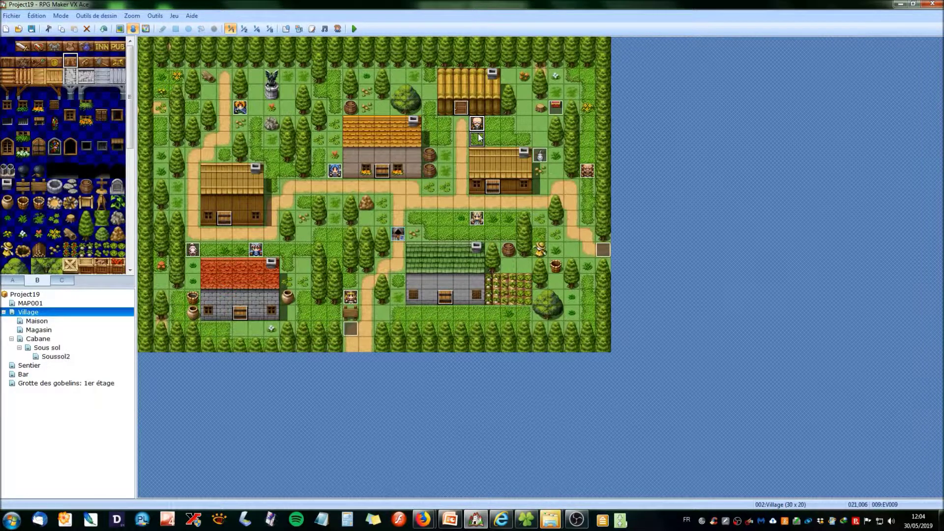
{"action": "left_click_drag", "start_coordinate": [482, 141], "coordinate": [480, 128]}
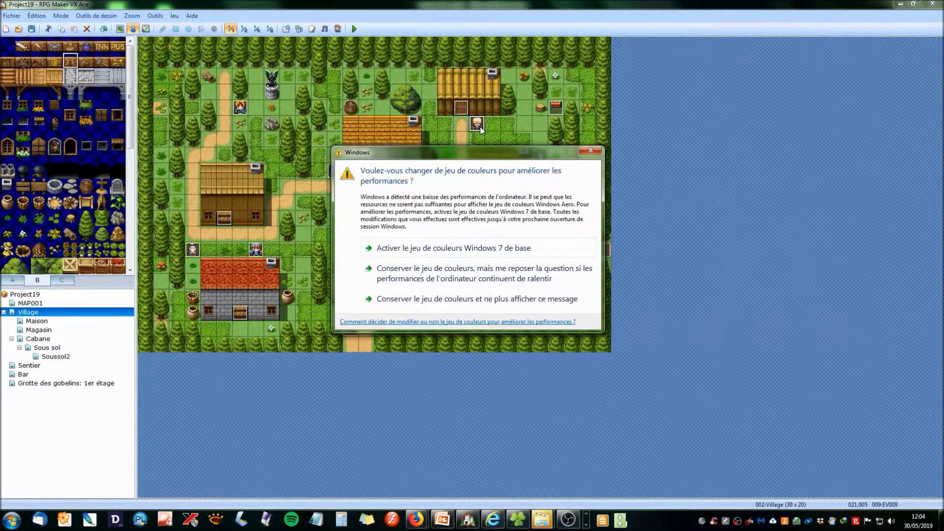
{"action": "left_click", "coordinate": [593, 152]}
Step: Open the blonde villager's event EV005, north of the green-roofed house, and delete its second page
{"action": "left_click", "coordinate": [477, 218]}
{"action": "mouse_move", "coordinate": [482, 219]}
{"action": "left_mouse_down"}
{"action": "mouse_move", "coordinate": [490, 219]}
{"action": "mouse_move", "coordinate": [480, 220]}
{"action": "left_mouse_up"}
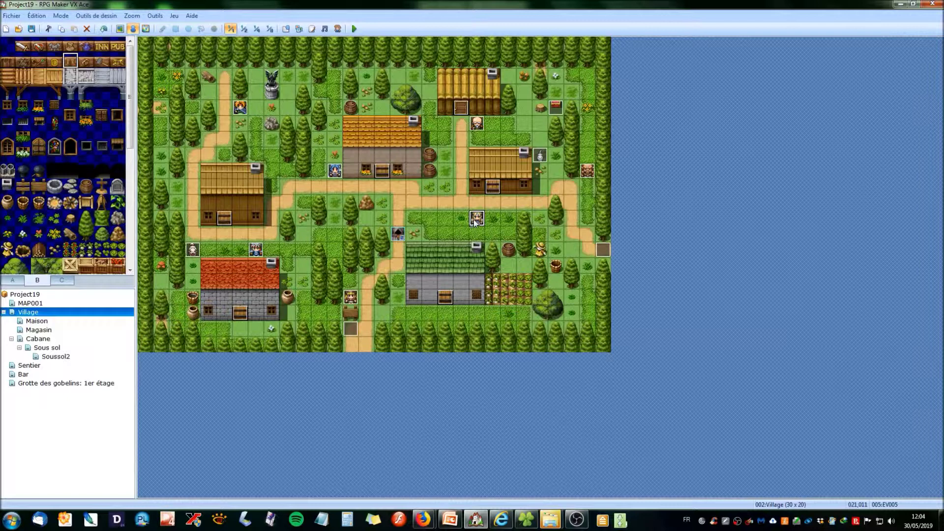
{"action": "left_click", "coordinate": [480, 125]}
{"action": "double_click", "coordinate": [477, 220]}
{"action": "left_click_drag", "start_coordinate": [364, 87], "coordinate": [556, 99]}
{"action": "left_click", "coordinate": [370, 137]}
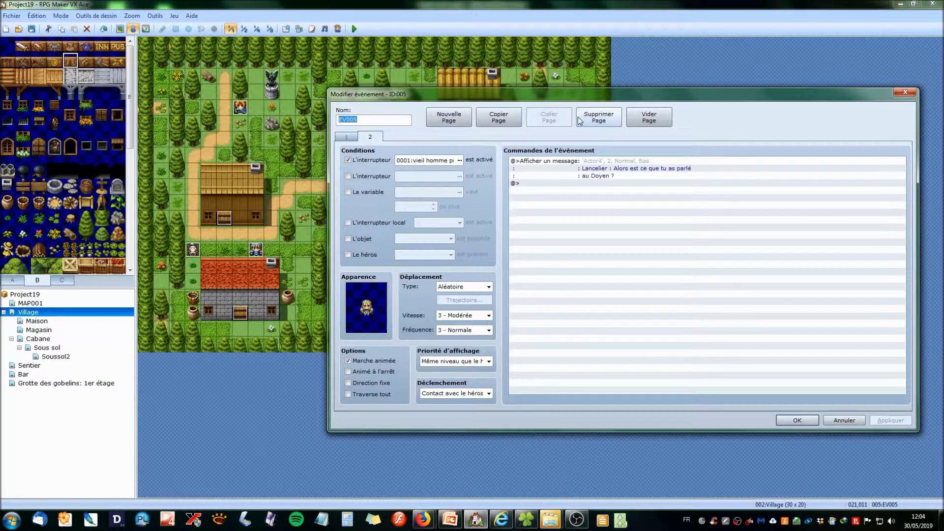
{"action": "left_click", "coordinate": [599, 118]}
{"action": "left_click_drag", "start_coordinate": [437, 93], "coordinate": [417, 40]}
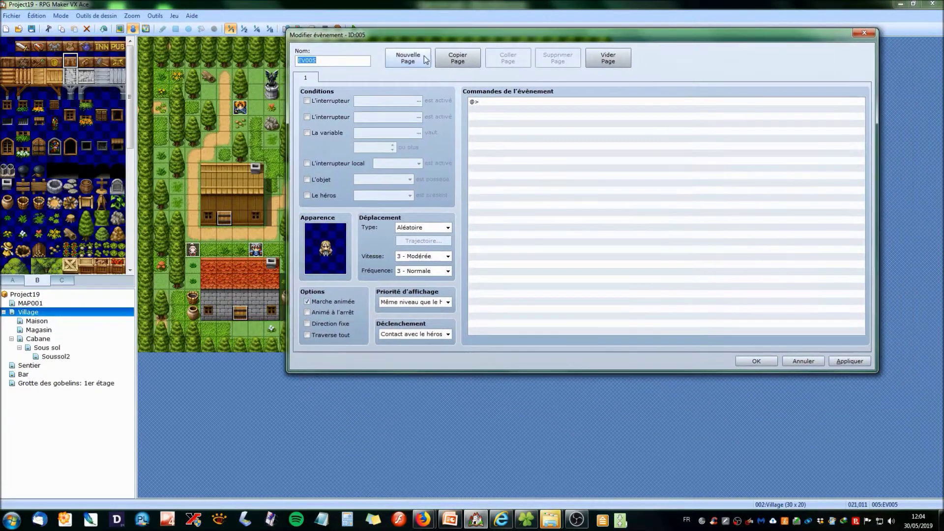
Step: Add a show-message command to the event page, using the third face in the upper row of Actor4 as portrait
{"action": "double_click", "coordinate": [495, 102]}
{"action": "left_click", "coordinate": [580, 109]}
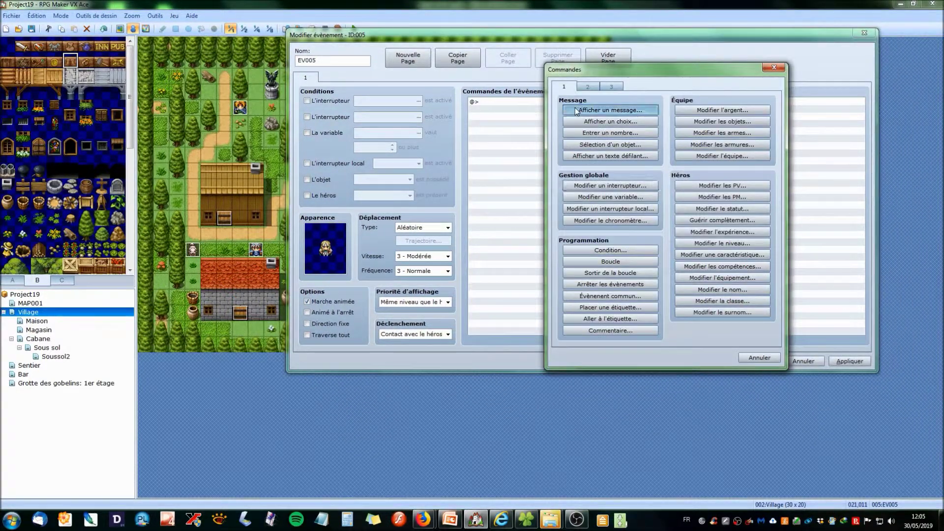
{"action": "double_click", "coordinate": [566, 213]}
{"action": "left_click", "coordinate": [554, 145]}
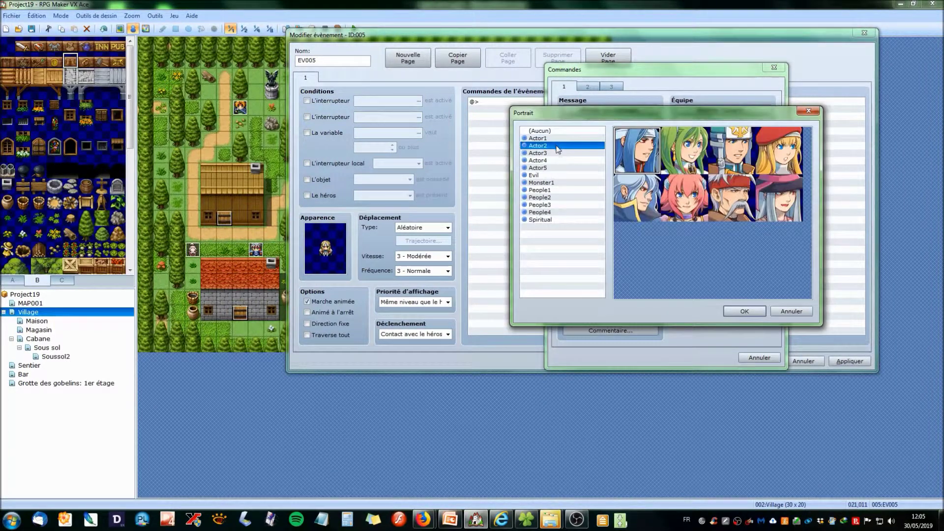
{"action": "left_click", "coordinate": [547, 168]}
{"action": "left_click", "coordinate": [551, 160]}
{"action": "left_click", "coordinate": [722, 156]}
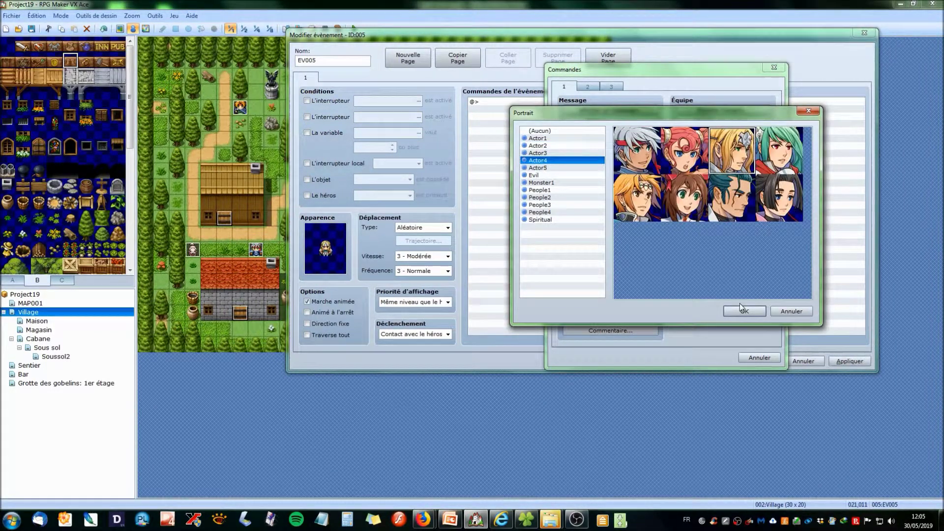
{"action": "left_click", "coordinate": [745, 312]}
Step: Set the message text to "Lancelier : Je sais pas trop ce qu'il se passe mais le Doyen est l'air d'être préoccupé par quelque chose..."
{"action": "type", "text": "Lincelier : Je"}
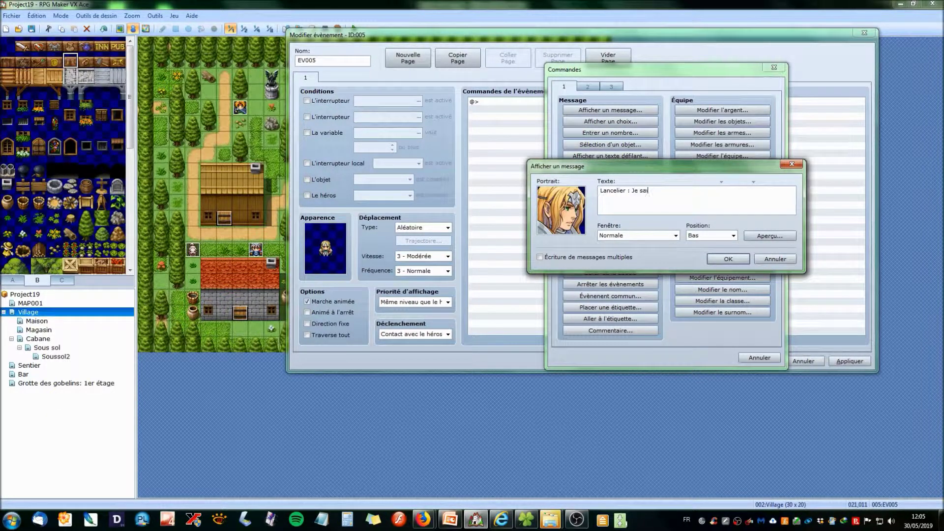
{"action": "type", "text": " sais pas trop ce qu'il se"}
{"action": "type", "text": "paqs"}
{"action": "type", "text": "se mais le Do"}
{"action": "type", "text": "yen "}
{"action": "type", "text": "est l"}
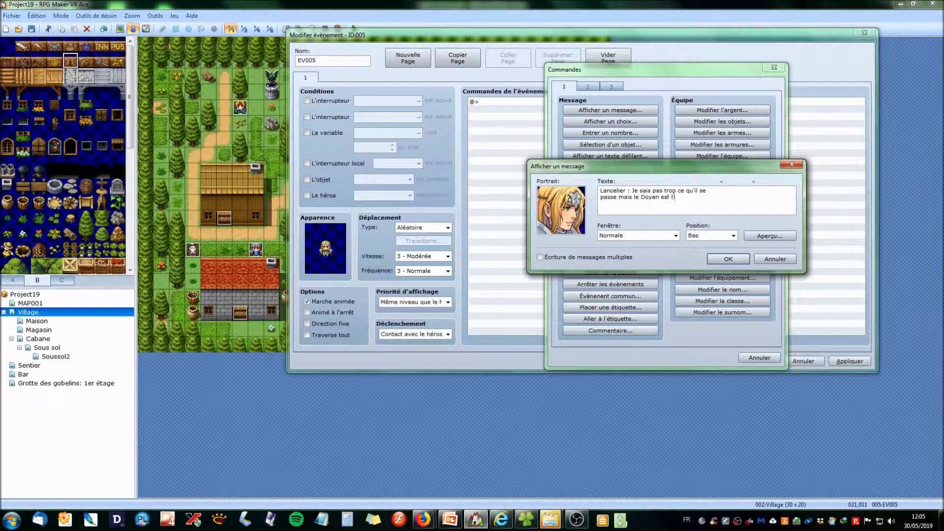
{"action": "type", "text": "'air d'être préoccupé par un"}
{"action": "key", "text": "BackSpace"}
{"action": "type", "text": "quelque"}
{"action": "key", "text": "BackSpace"}
{"action": "type", "text": "ue chose..."}
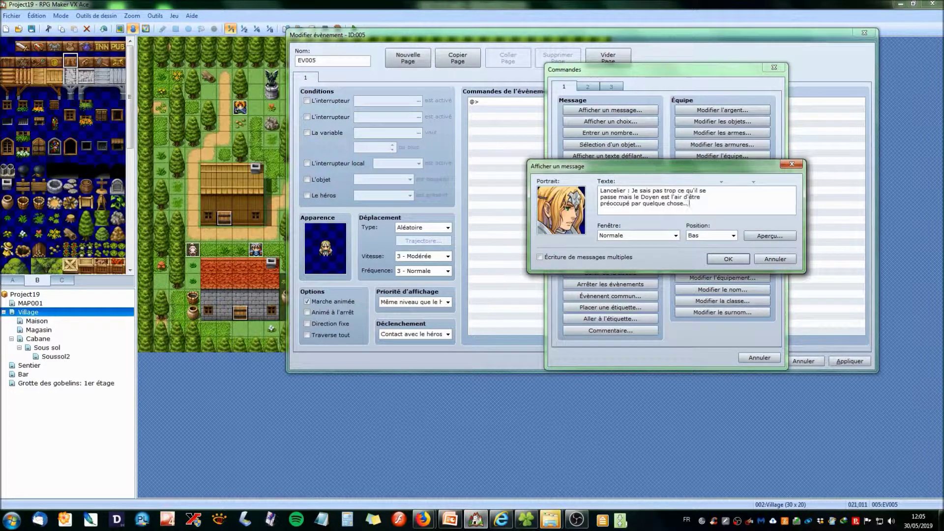
{"action": "left_click", "coordinate": [728, 260]}
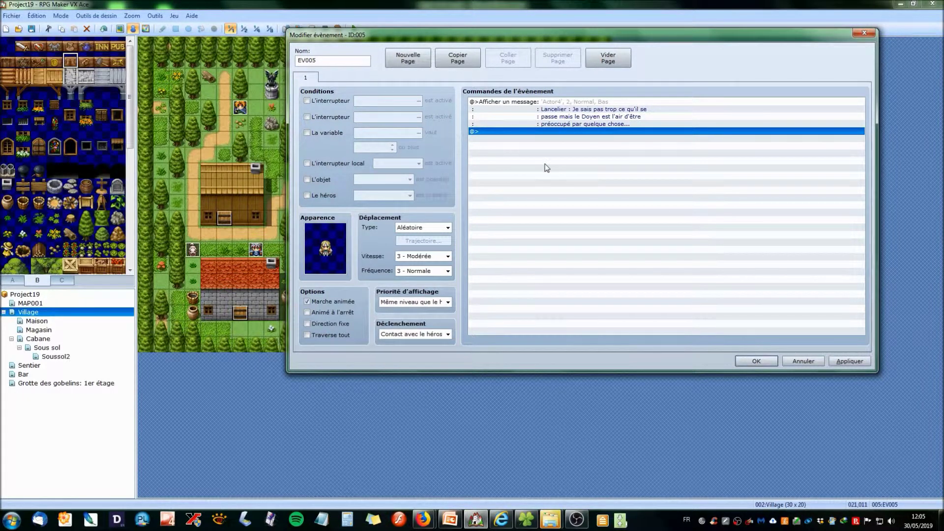
Step: Add a command after the message that activates switch 0001:vieil homme préoccupé
{"action": "mouse_move", "coordinate": [530, 36]}
{"action": "left_mouse_down"}
{"action": "mouse_move", "coordinate": [593, 72]}
{"action": "mouse_move", "coordinate": [546, 45]}
{"action": "left_mouse_up"}
{"action": "double_click", "coordinate": [549, 140]}
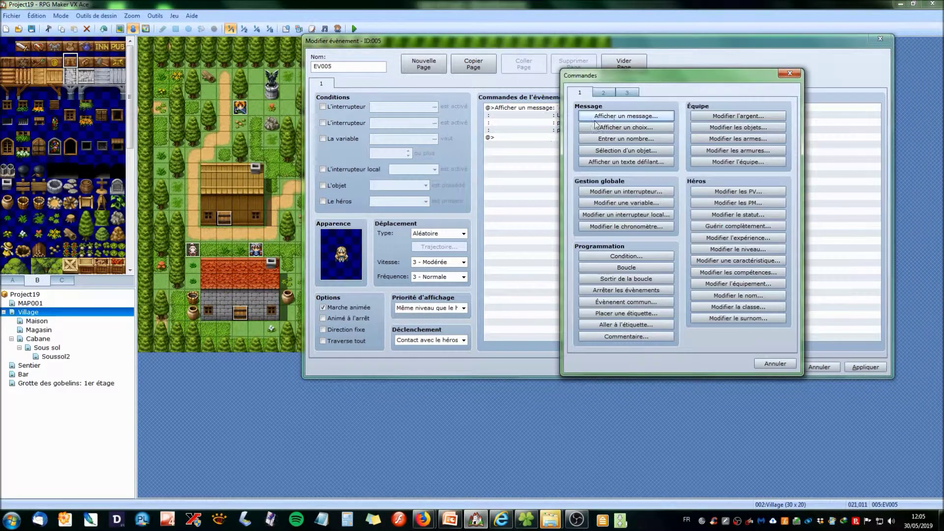
{"action": "left_click", "coordinate": [607, 93]}
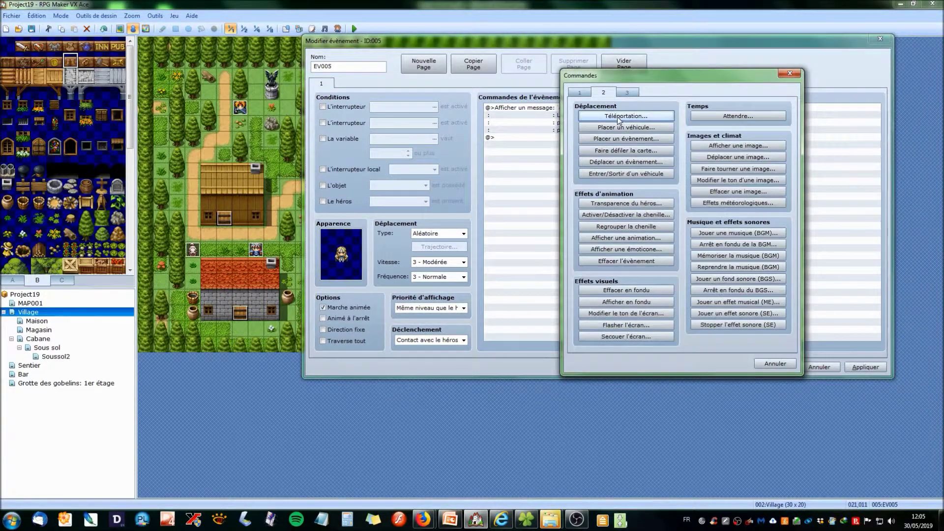
{"action": "left_click", "coordinate": [583, 92]}
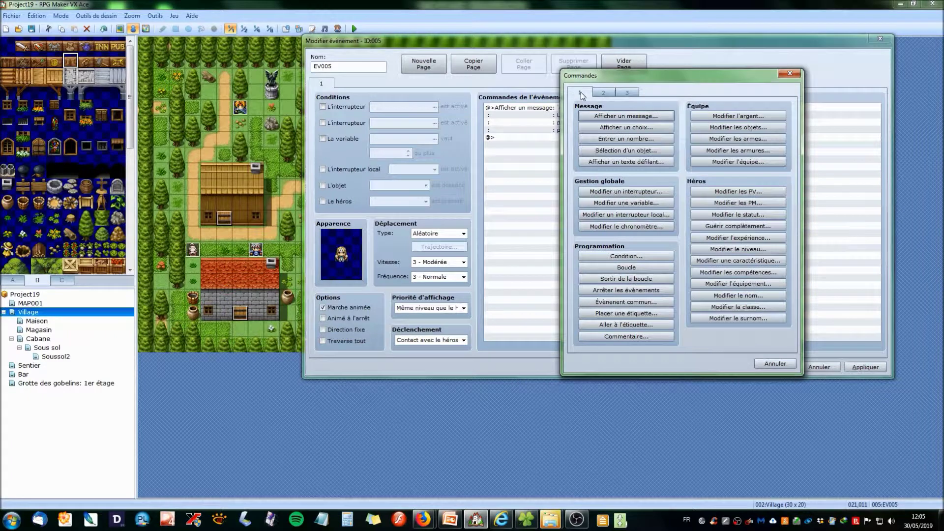
{"action": "left_click", "coordinate": [627, 191]}
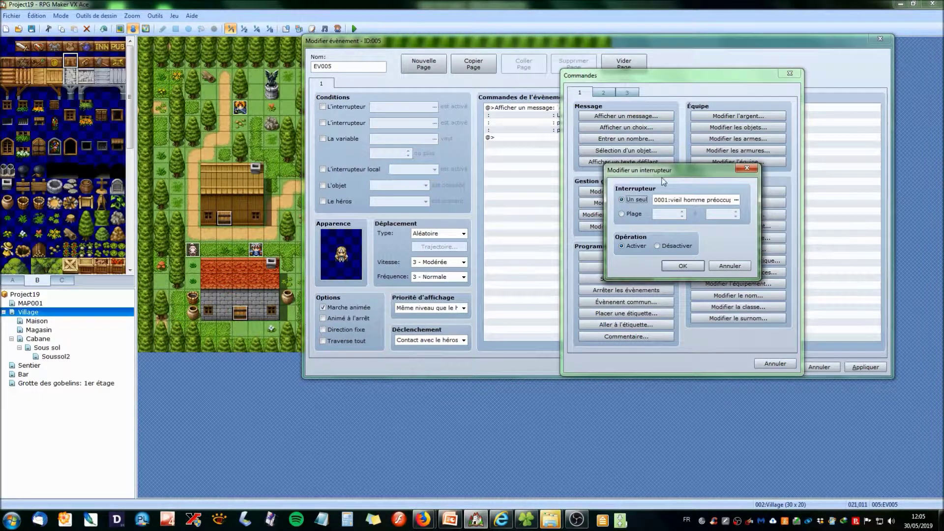
{"action": "left_click", "coordinate": [736, 200]}
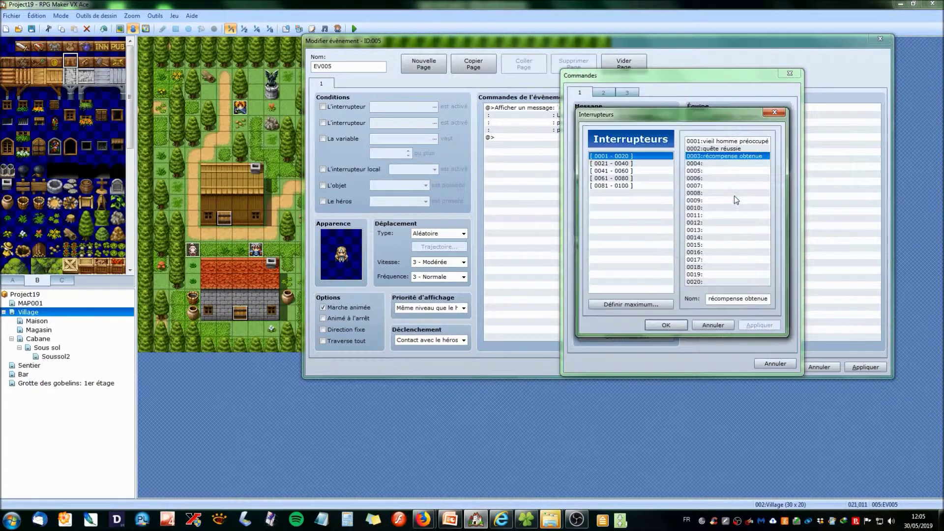
{"action": "left_click", "coordinate": [674, 327]}
{"action": "left_click", "coordinate": [683, 266]}
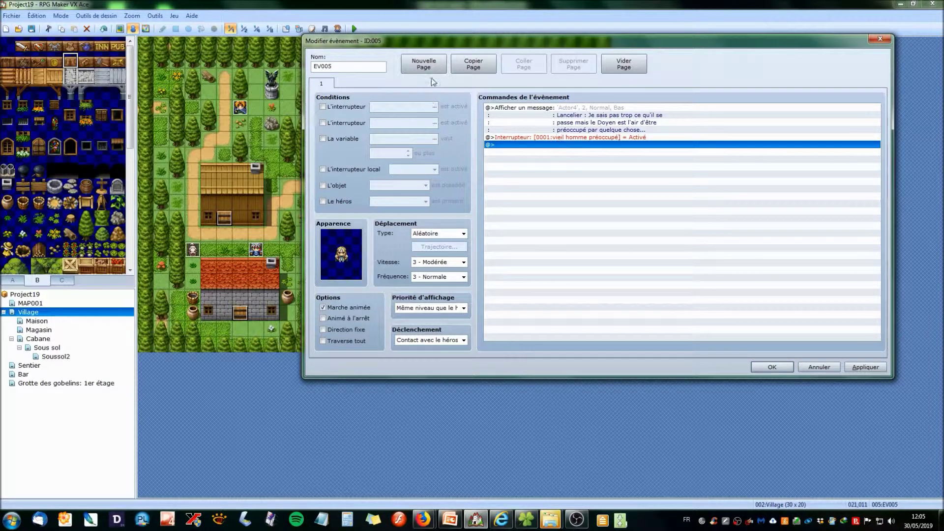
Step: Duplicate the event page as page 2 and make it require switch 0001:vieil homme préoccupé
{"action": "left_click", "coordinate": [468, 68]}
{"action": "left_click", "coordinate": [524, 64]}
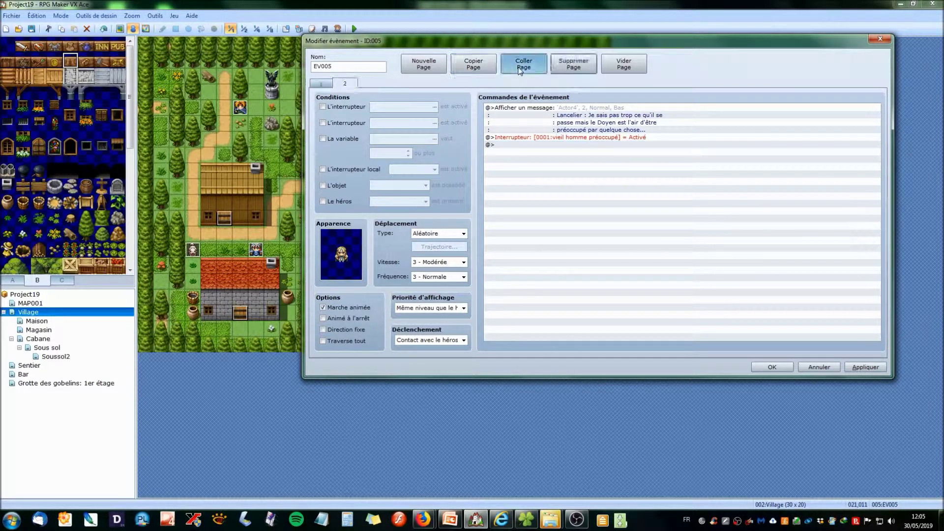
{"action": "left_click", "coordinate": [323, 106]}
{"action": "left_click", "coordinate": [435, 107]}
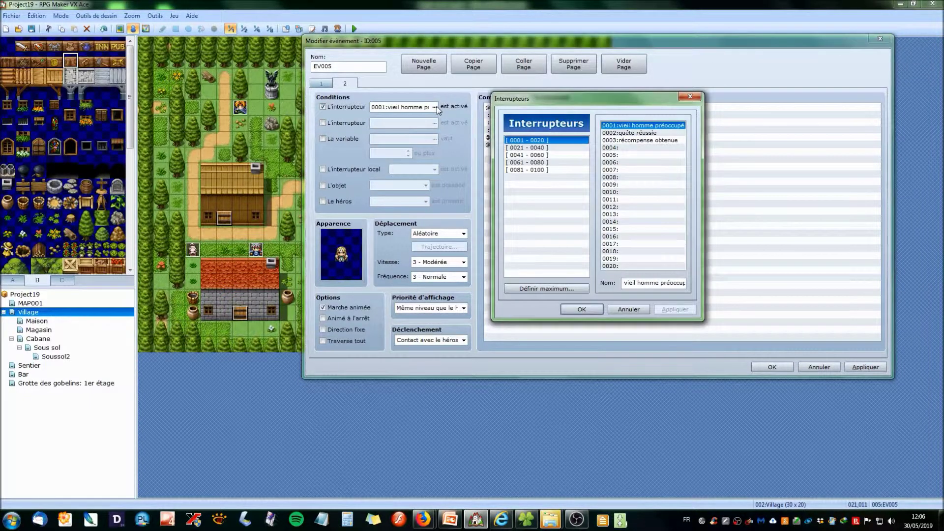
{"action": "left_click", "coordinate": [583, 313]}
{"action": "left_click", "coordinate": [434, 106]}
{"action": "left_click", "coordinate": [594, 310]}
Step: On page 2, delete the switch command and change the message to "Lancelier : Es tu aller voir le Doyen ?"
{"action": "right_click", "coordinate": [606, 137]}
{"action": "left_click", "coordinate": [620, 200]}
{"action": "right_click", "coordinate": [588, 106]}
{"action": "left_click", "coordinate": [612, 122]}
{"action": "left_click_drag", "start_coordinate": [730, 212], "coordinate": [664, 196]}
{"action": "key", "text": "BackSpace"}
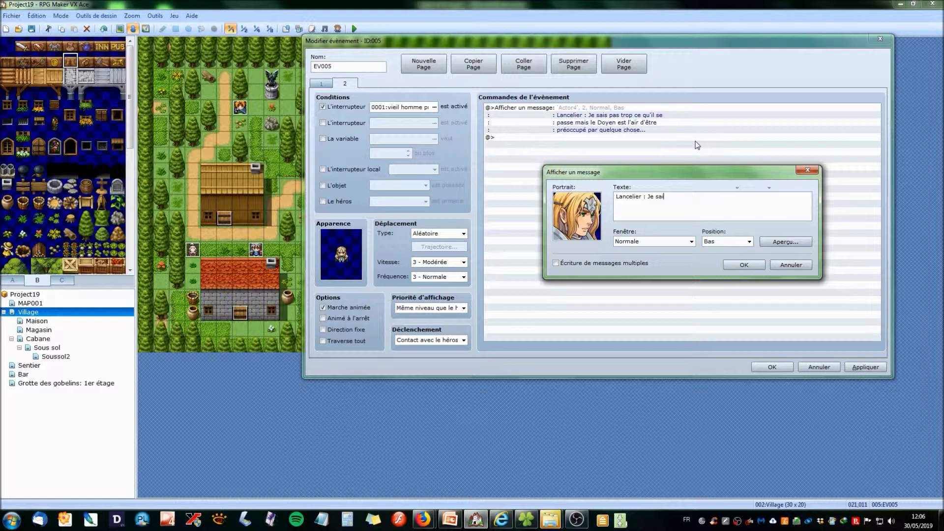
{"action": "type", "text": "T"}
{"action": "key", "text": "BackSpace"}
{"action": "type", "text": "u aller voir le Doyen ?"}
{"action": "left_click", "coordinate": [745, 264]}
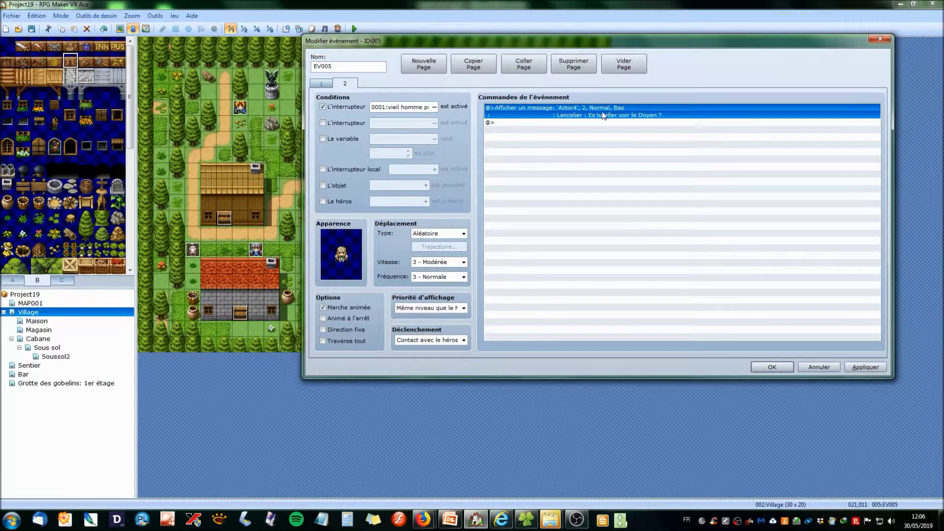
Step: Disable the switch condition on page 2, compare it with page 1, and save the event
{"action": "left_click", "coordinate": [317, 84]}
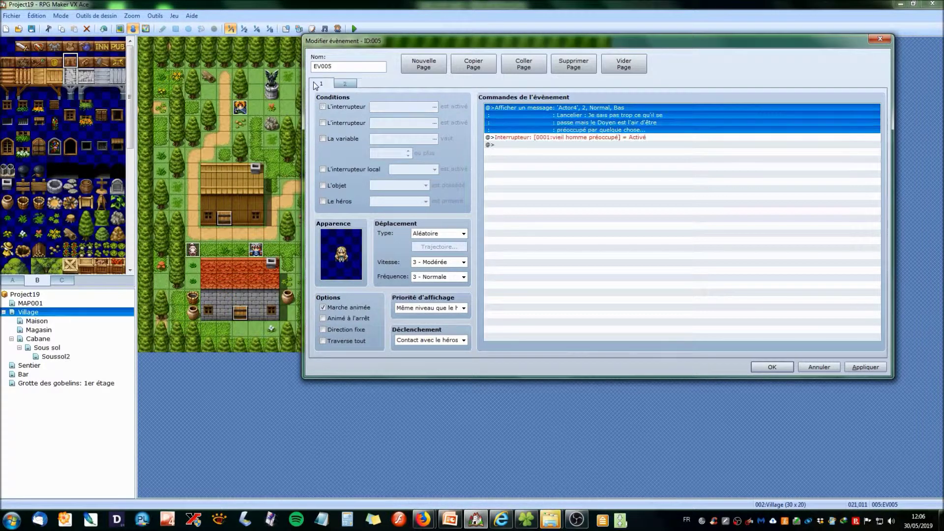
{"action": "left_click", "coordinate": [351, 86]}
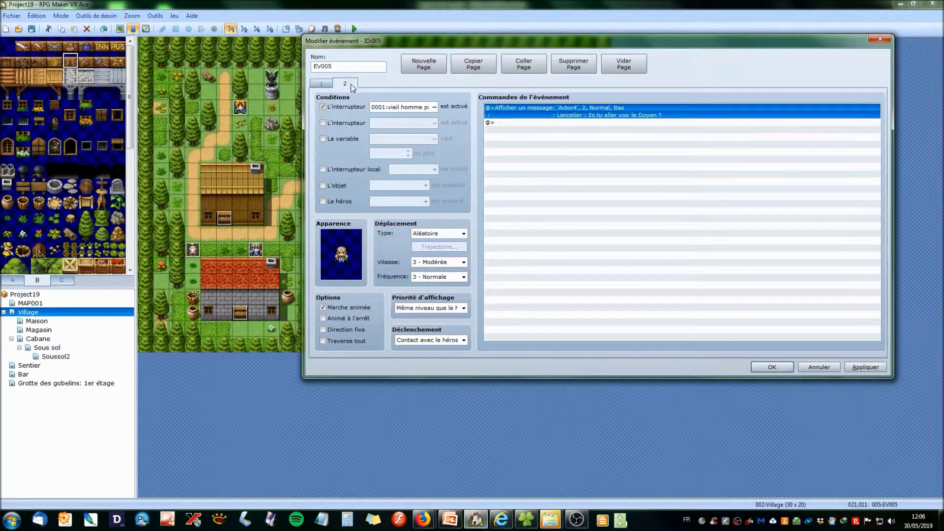
{"action": "left_click", "coordinate": [323, 108]}
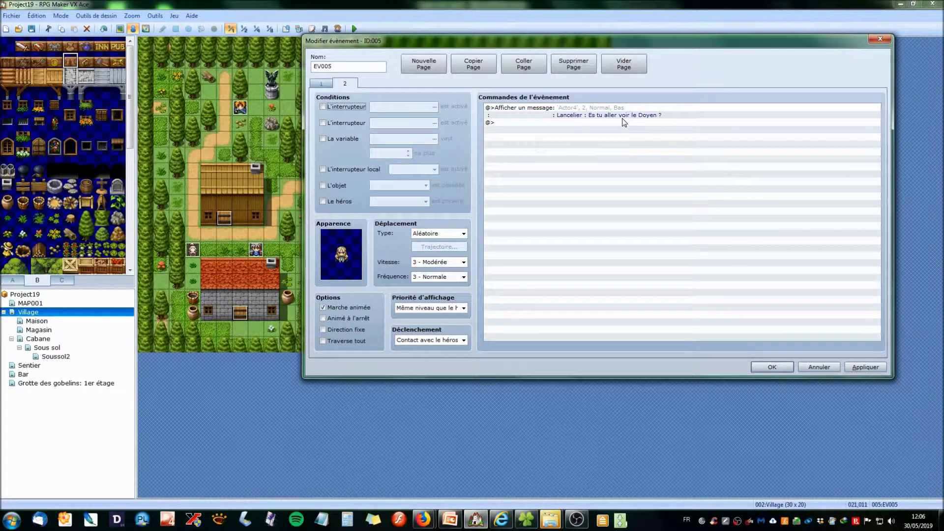
{"action": "left_click", "coordinate": [330, 82]}
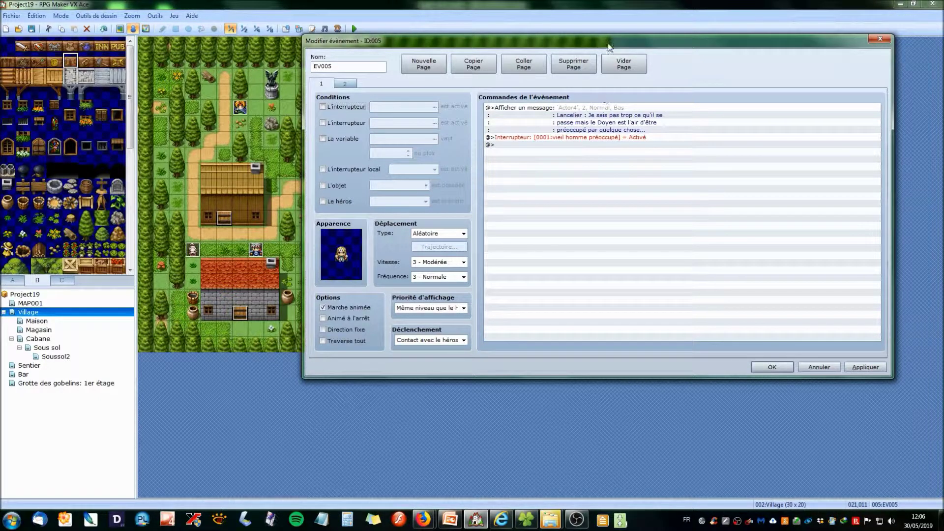
{"action": "left_click", "coordinate": [346, 83]}
{"action": "left_click", "coordinate": [865, 367]}
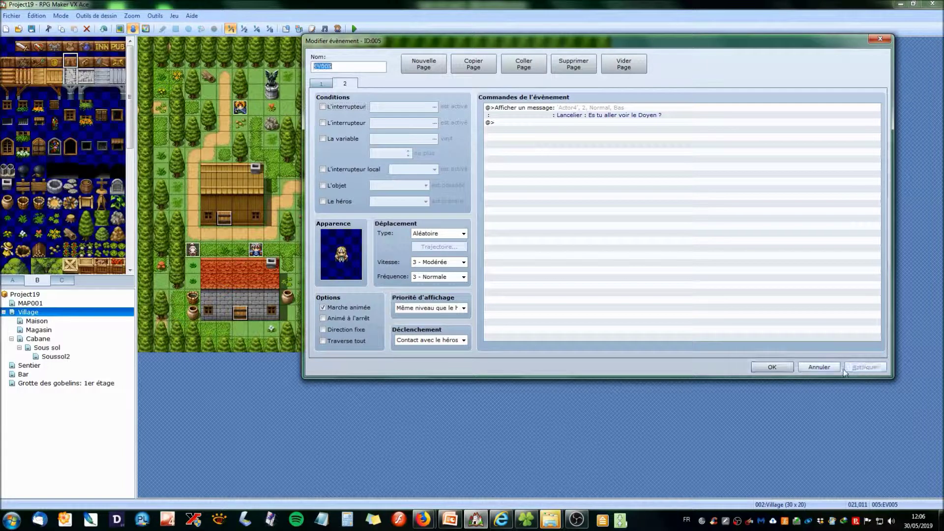
{"action": "left_click", "coordinate": [771, 367]}
Step: Save the project, playtest the conversation with the blonde villager, and close the test game
{"action": "left_click", "coordinate": [354, 28]}
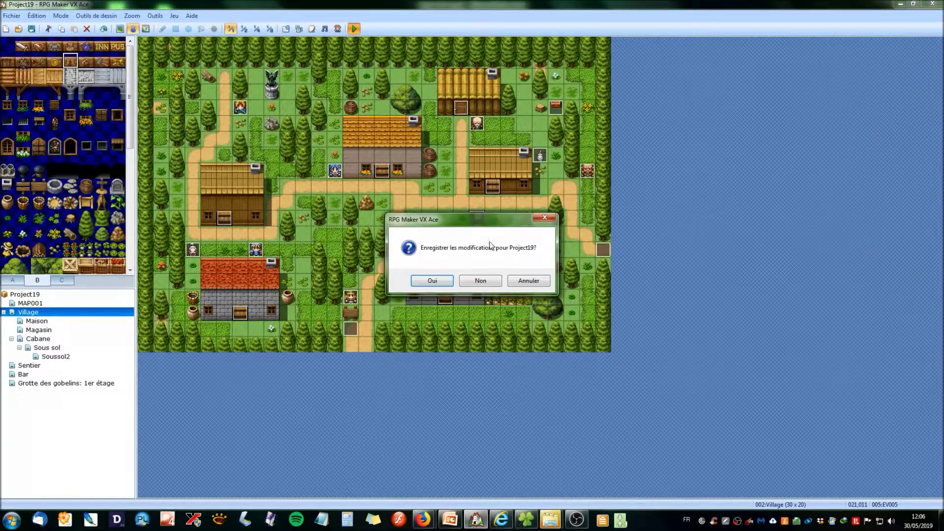
{"action": "left_click", "coordinate": [436, 282]}
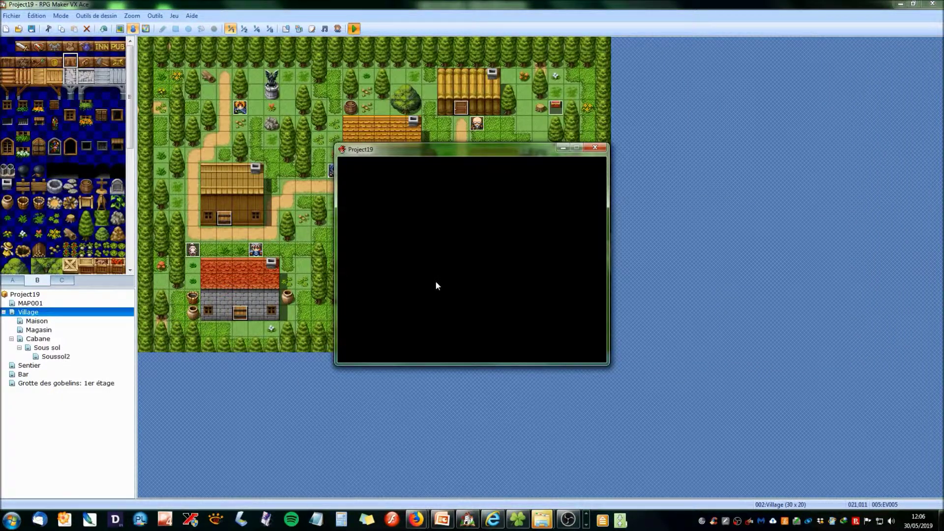
{"action": "key", "text": "Return"}
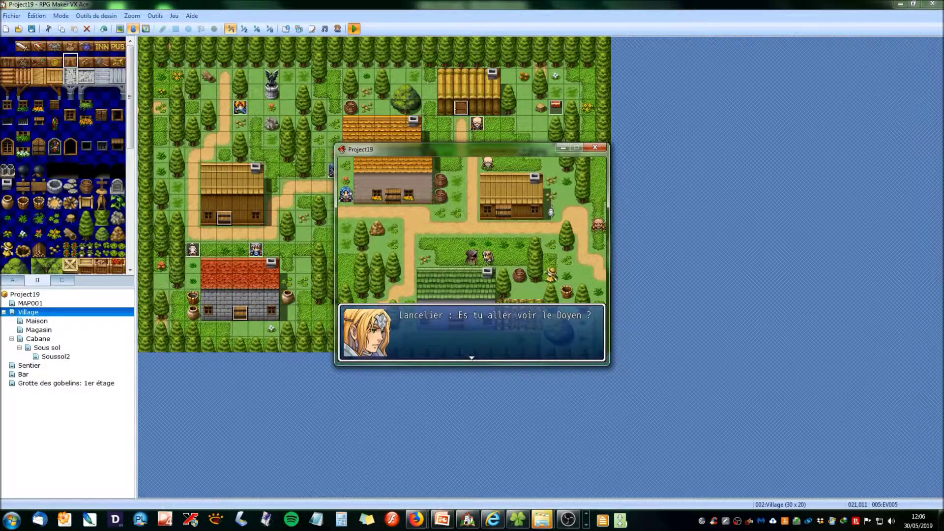
{"action": "key", "text": "Return"}
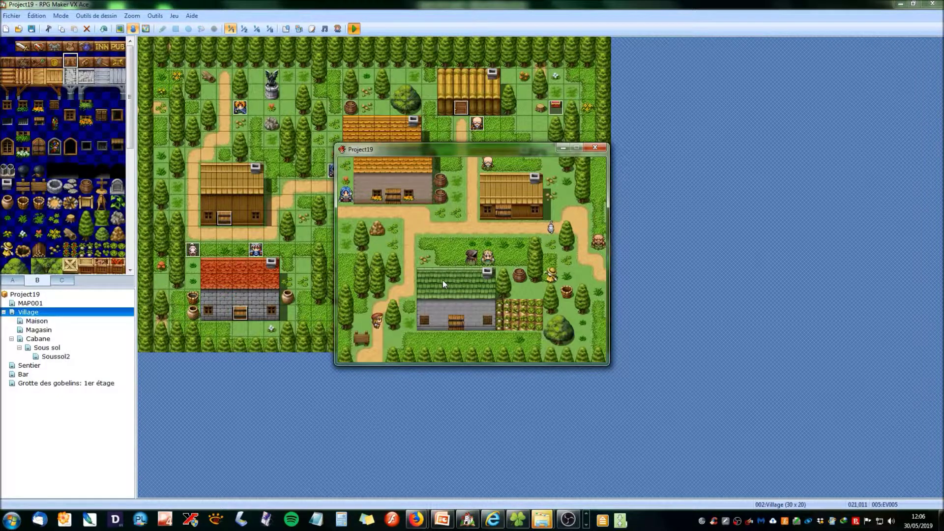
{"action": "left_click", "coordinate": [595, 147]}
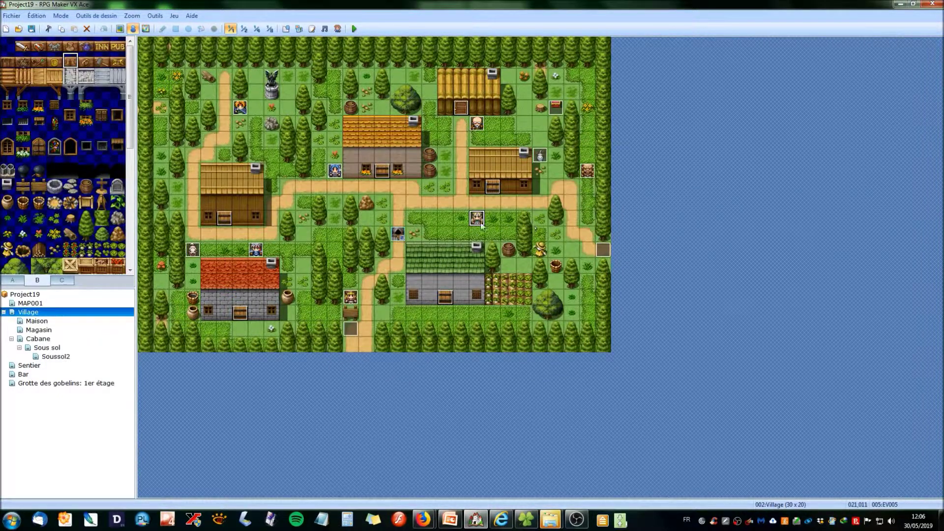
Step: Reopen the blonde villager's event, compare its two pages, and make page 2 require switch 0001:vieil homme préoccupé
{"action": "double_click", "coordinate": [480, 224]}
{"action": "left_click", "coordinate": [218, 131]}
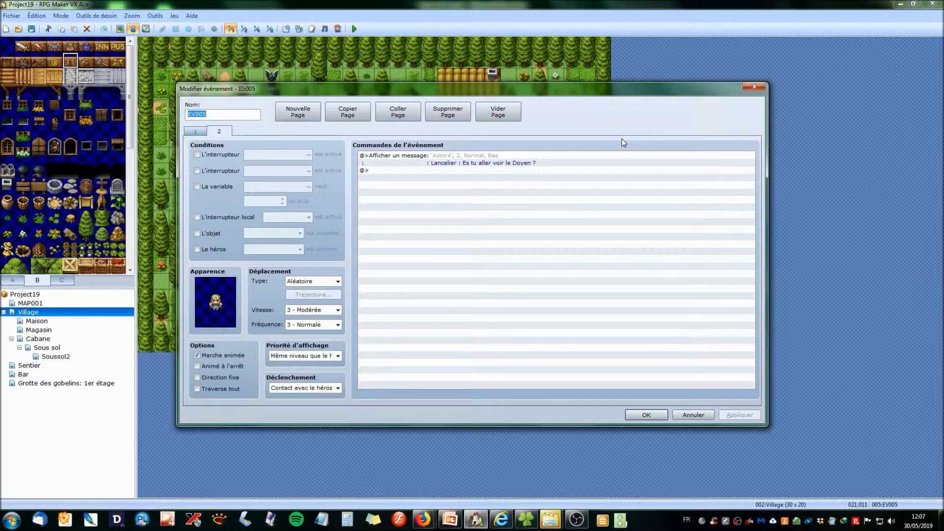
{"action": "left_click", "coordinate": [187, 133]}
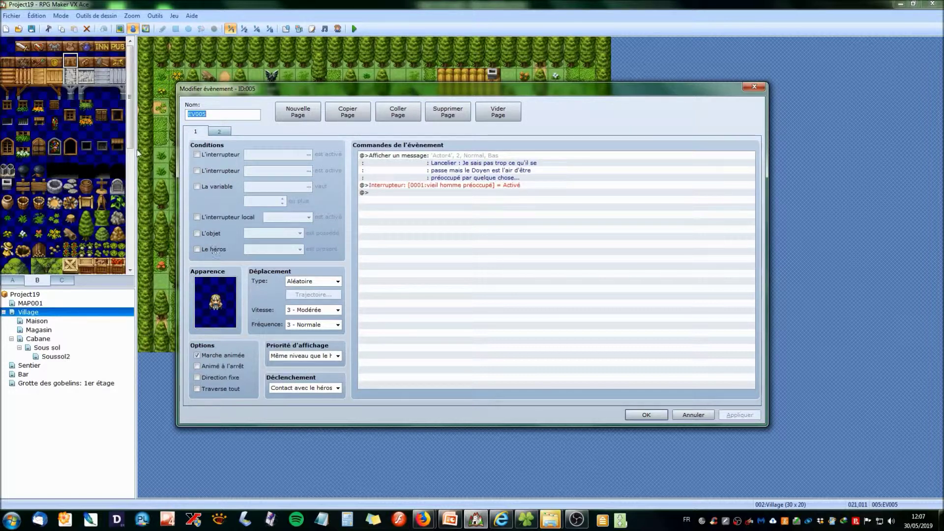
{"action": "left_click", "coordinate": [219, 131]}
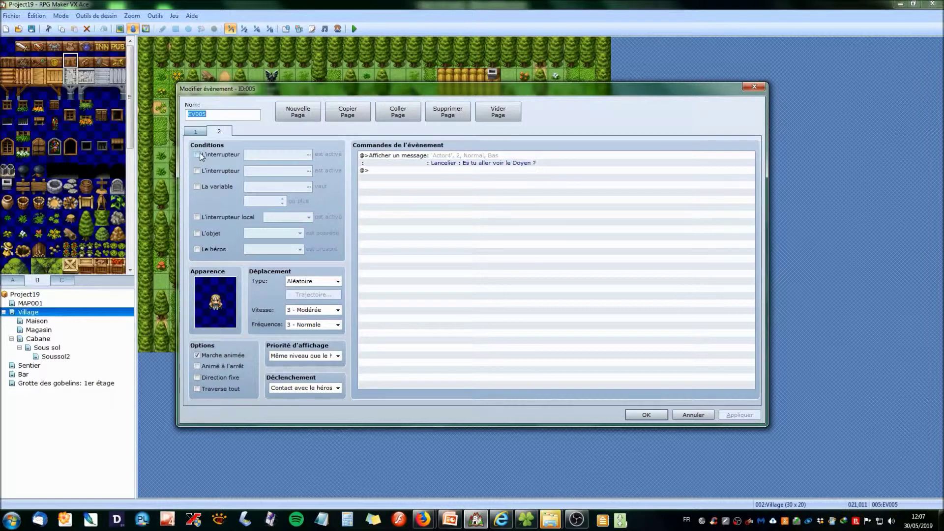
{"action": "left_click", "coordinate": [198, 155]}
{"action": "left_click", "coordinate": [308, 155]}
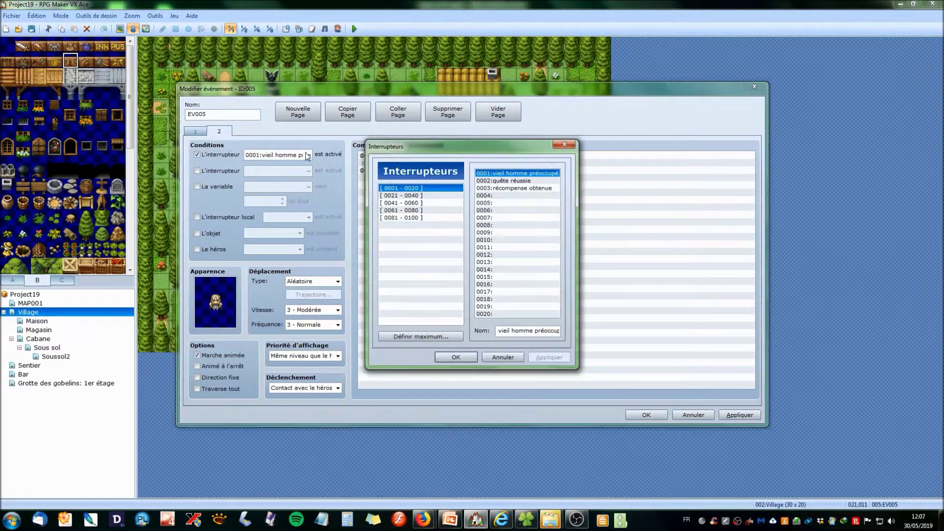
{"action": "left_click", "coordinate": [457, 357]}
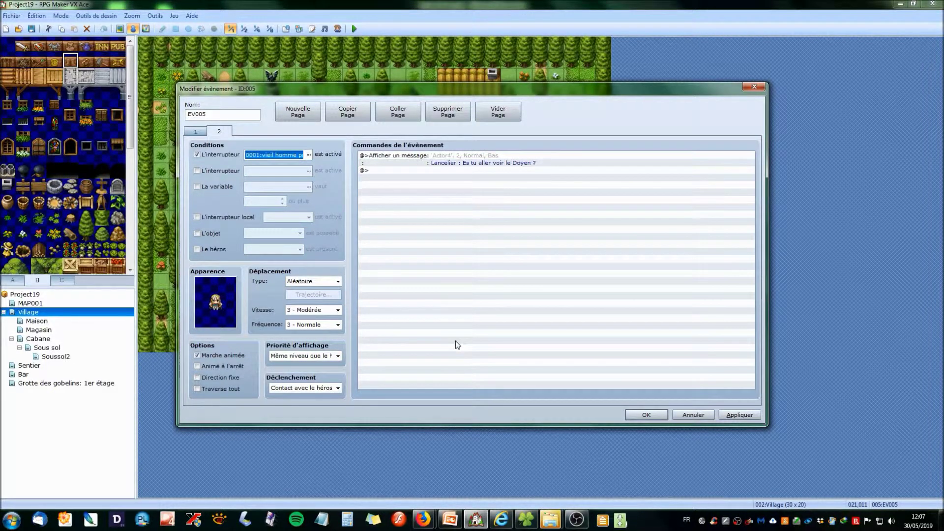
Step: Review page 1's message and switch command against page 2, and save the villager's event
{"action": "left_click", "coordinate": [195, 131]}
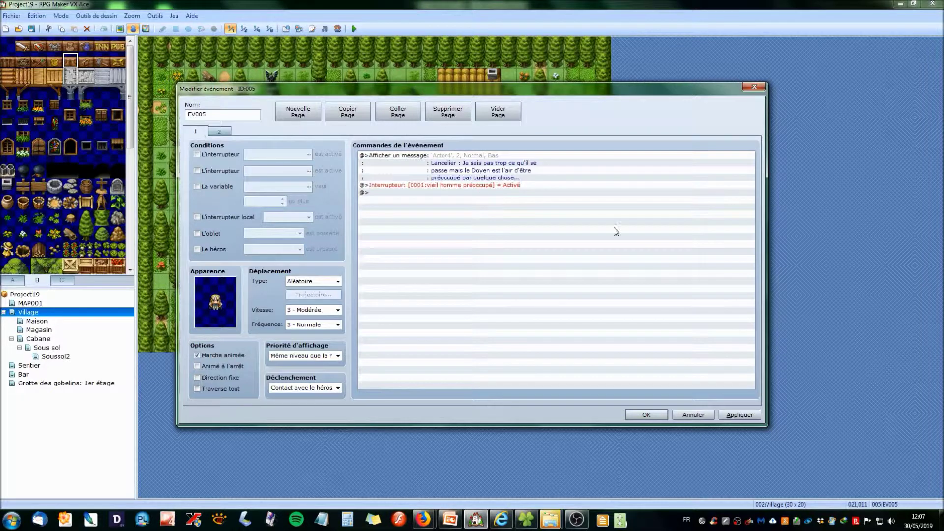
{"action": "left_click", "coordinate": [473, 185]}
{"action": "left_click", "coordinate": [465, 160]}
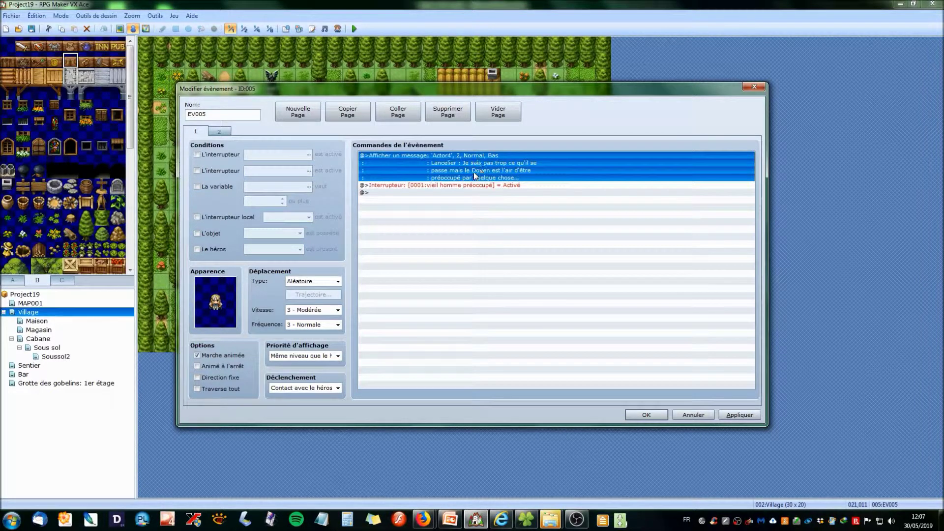
{"action": "left_click", "coordinate": [224, 132]}
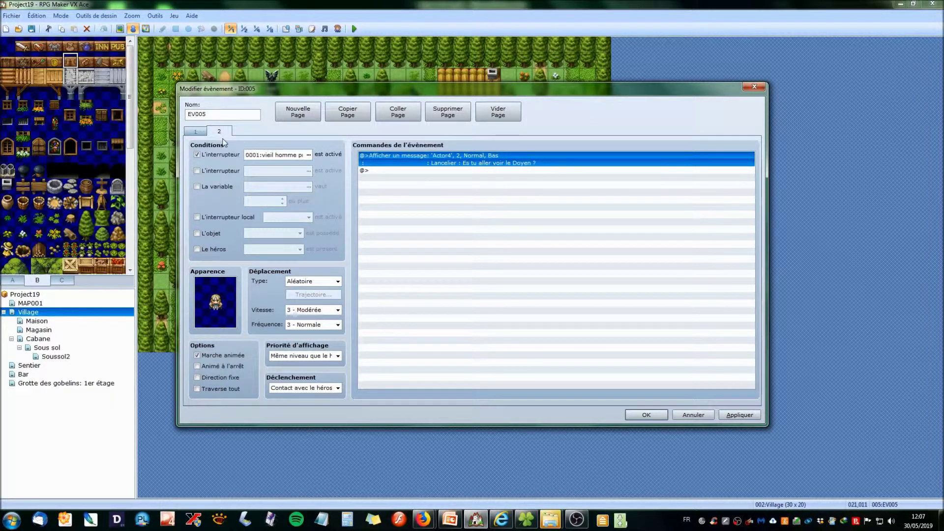
{"action": "left_click", "coordinate": [197, 131]}
{"action": "left_click", "coordinate": [740, 415]}
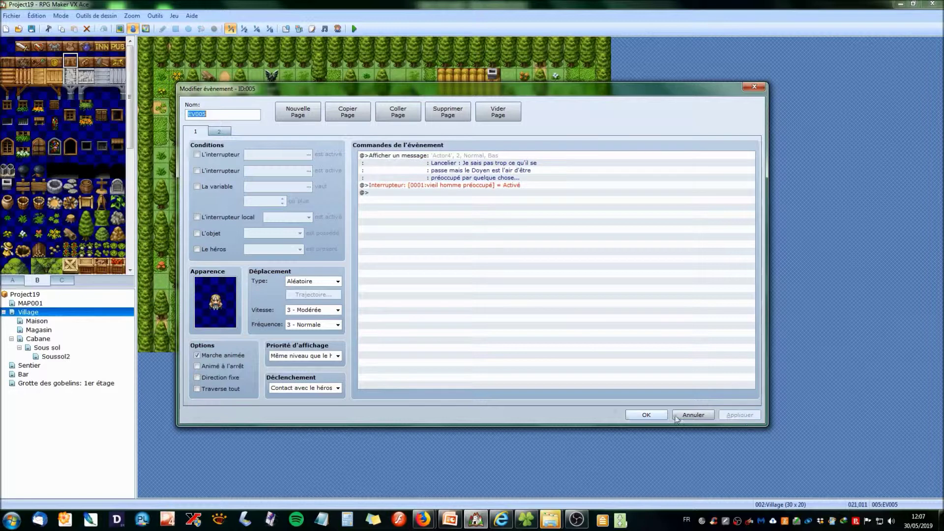
{"action": "left_click", "coordinate": [636, 414]}
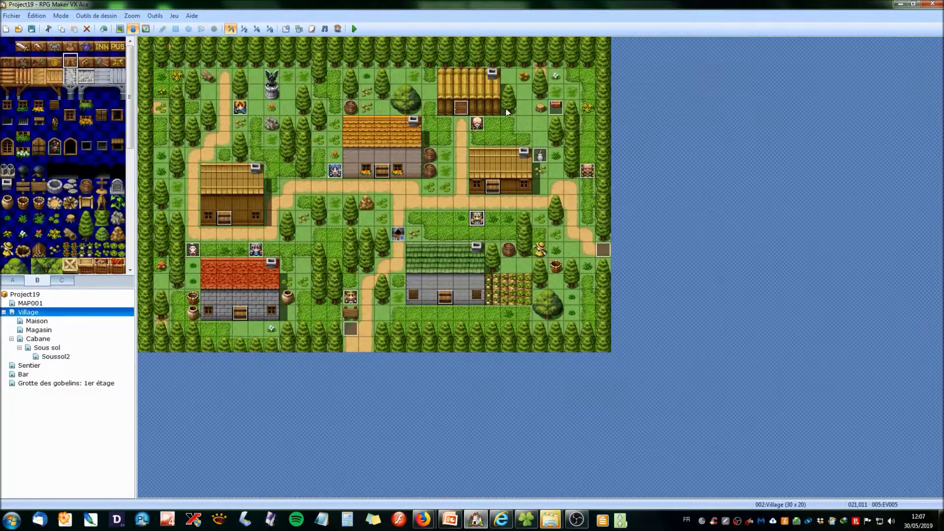
Step: Start a playtest and go through the blonde villager's first dialogue
{"action": "left_click", "coordinate": [354, 28]}
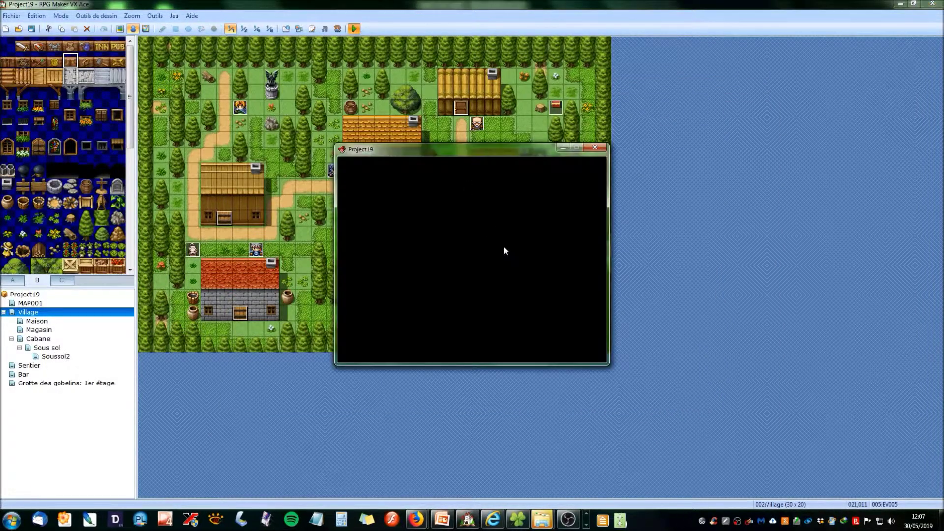
{"action": "key", "text": "Return"}
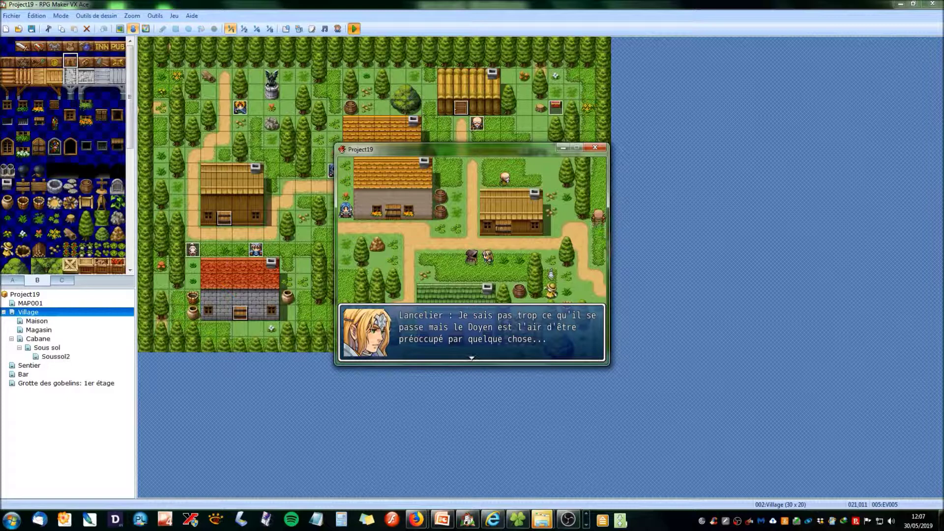
{"action": "key", "text": "Return"}
Step: Walk around the village, talk to the blonde villager a second time, and close the test game
{"action": "key", "text": "Left"}
{"action": "key", "text": "Left"}
{"action": "key", "text": "Left"}
{"action": "key", "text": "Up"}
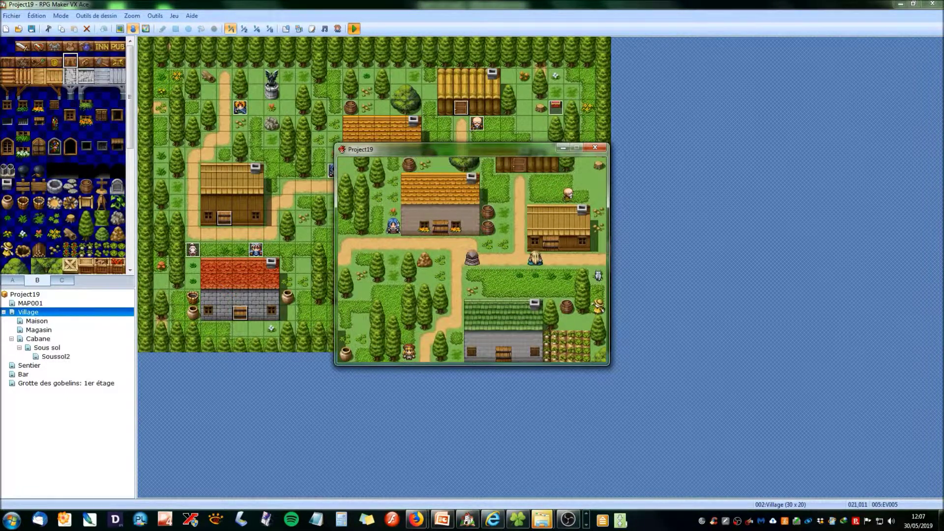
{"action": "key", "text": "Right"}
{"action": "key", "text": "Right"}
{"action": "key", "text": "Right"}
{"action": "key", "text": "Return"}
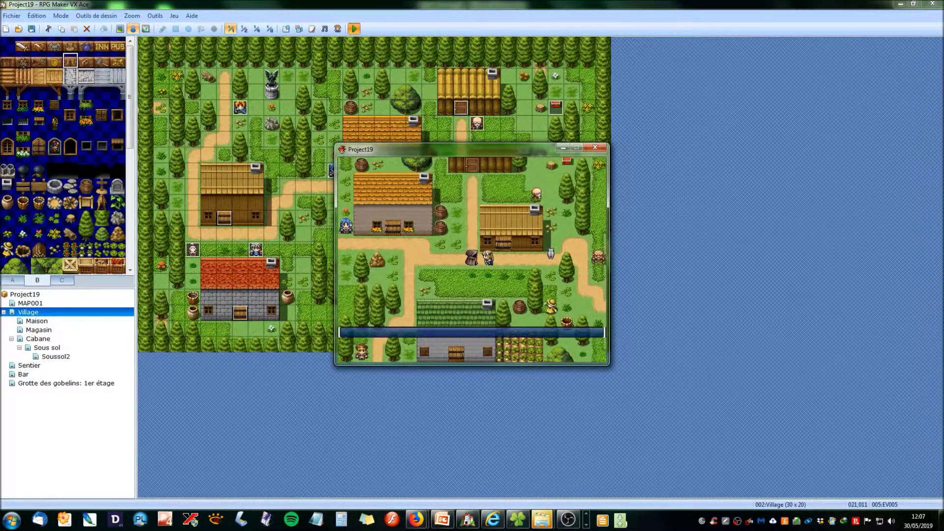
{"action": "key", "text": "Return"}
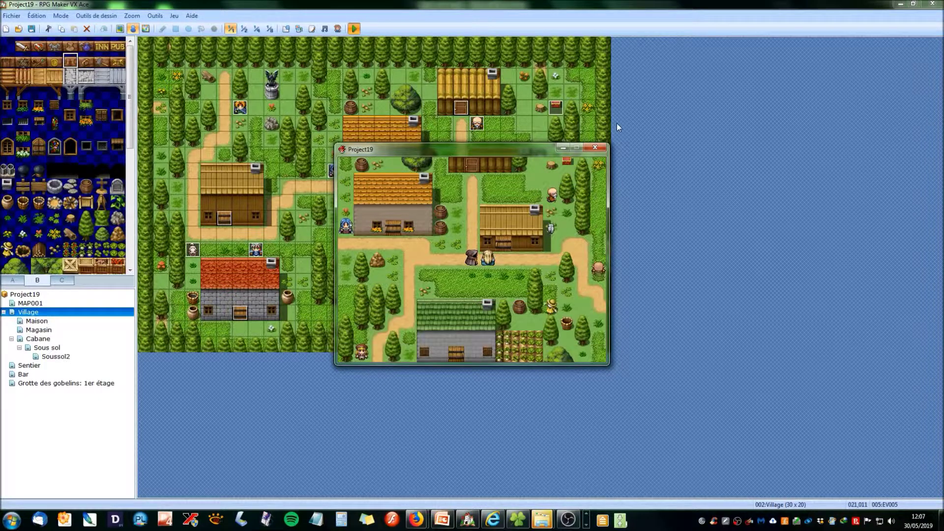
{"action": "left_click", "coordinate": [601, 148]}
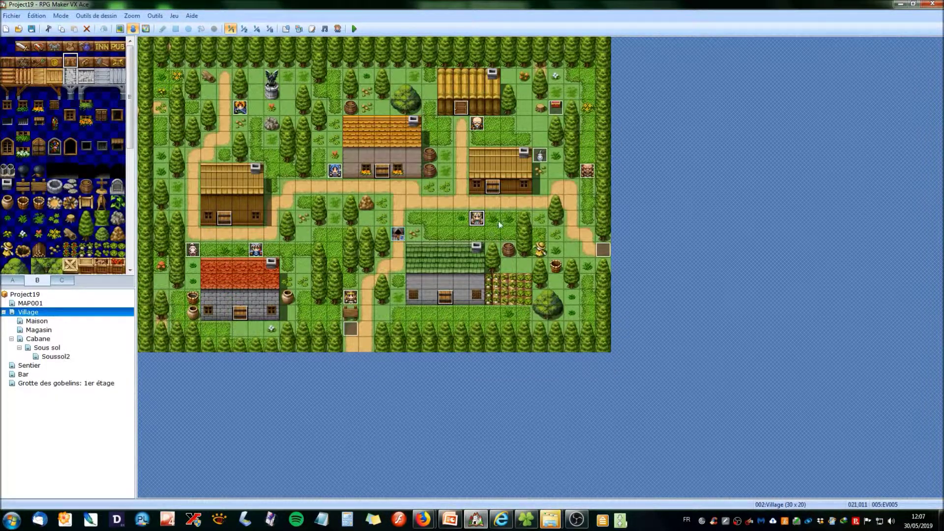
Step: Preview the villager's page 1 message, correct its second line to "passe mais le Doyen à l'air d'être", and save the event
{"action": "double_click", "coordinate": [479, 221]}
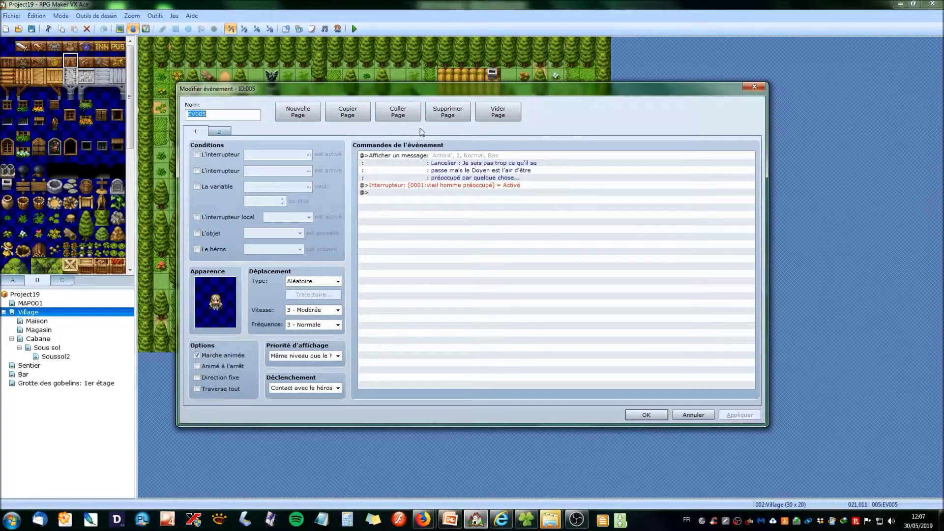
{"action": "left_click", "coordinate": [434, 157]}
{"action": "right_click", "coordinate": [432, 158]}
{"action": "left_click", "coordinate": [445, 170]}
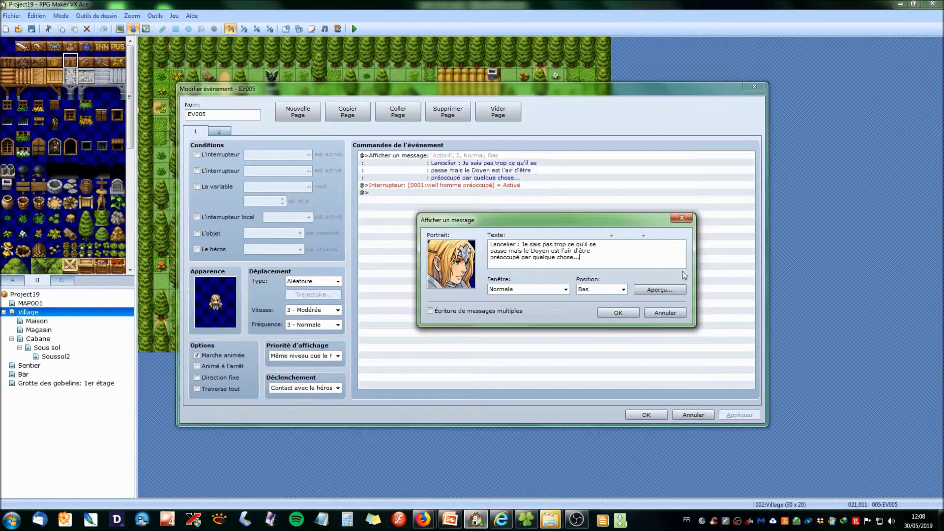
{"action": "left_click", "coordinate": [665, 289]}
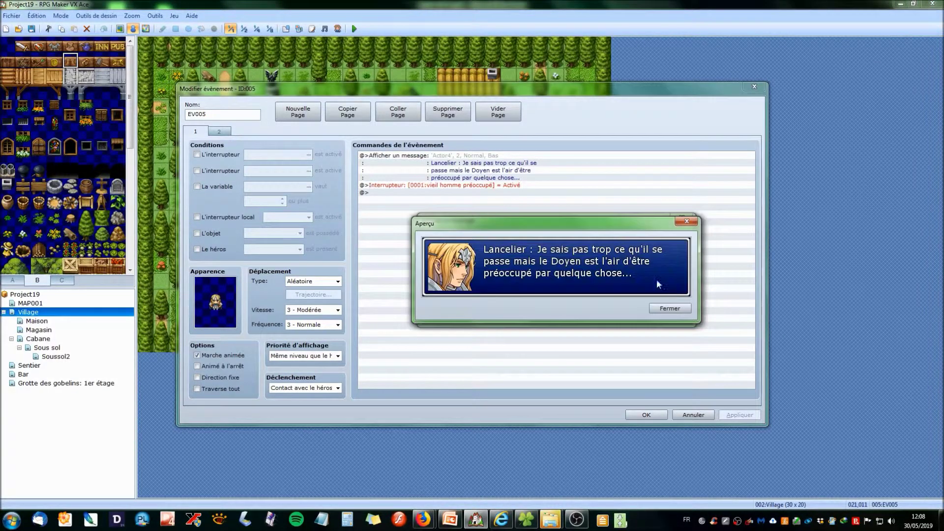
{"action": "left_click", "coordinate": [687, 220]}
{"action": "left_click", "coordinate": [560, 251]}
{"action": "key", "text": "BackSpace"}
{"action": "key", "text": "BackSpace"}
{"action": "key", "text": "BackSpace"}
{"action": "type", "text": "a"}
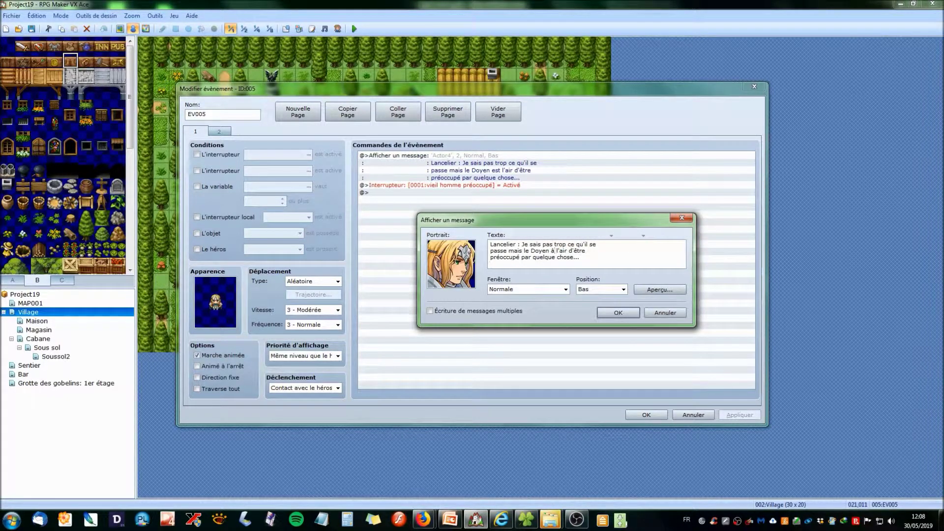
{"action": "left_click", "coordinate": [616, 313]}
{"action": "left_click", "coordinate": [646, 414]}
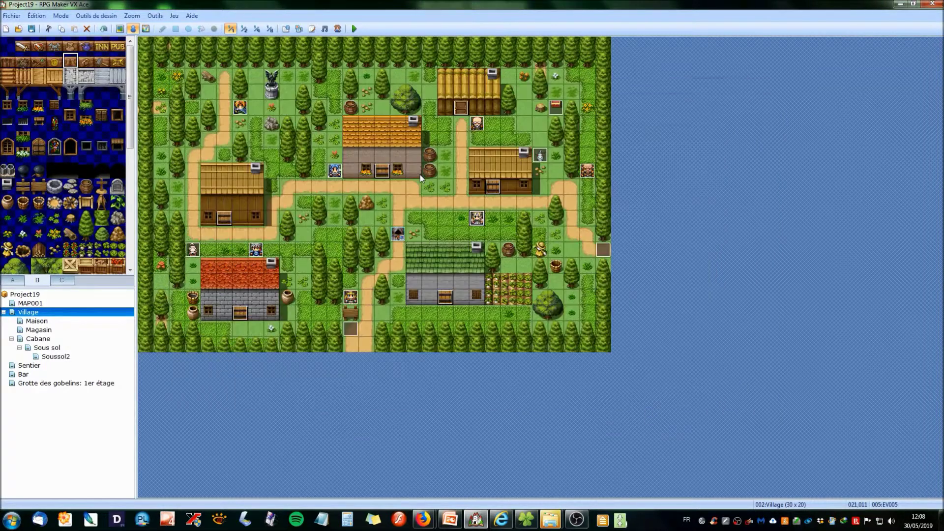
Step: In the old man's event, insert a condition checking that switch 0001:vieil homme préoccupé is Activé, with an alternative branch
{"action": "double_click", "coordinate": [479, 123]}
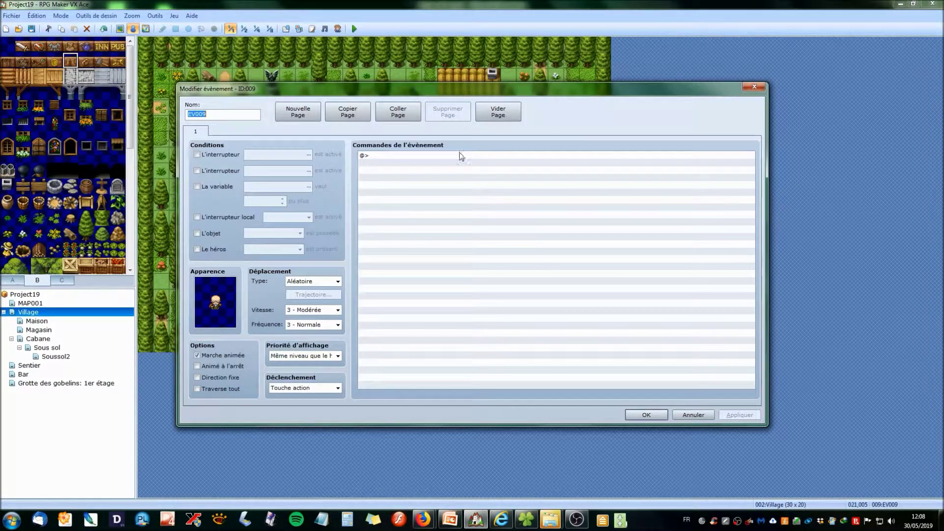
{"action": "double_click", "coordinate": [429, 156]}
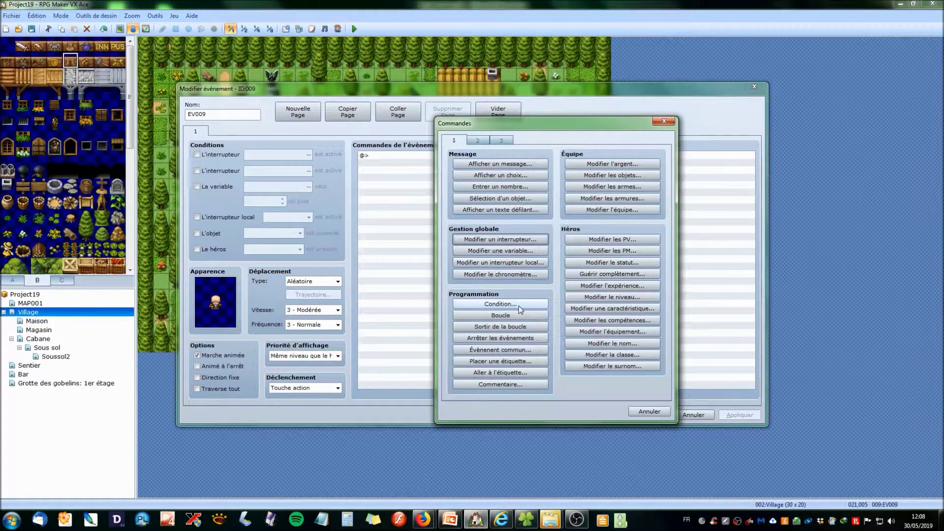
{"action": "left_click", "coordinate": [519, 307]}
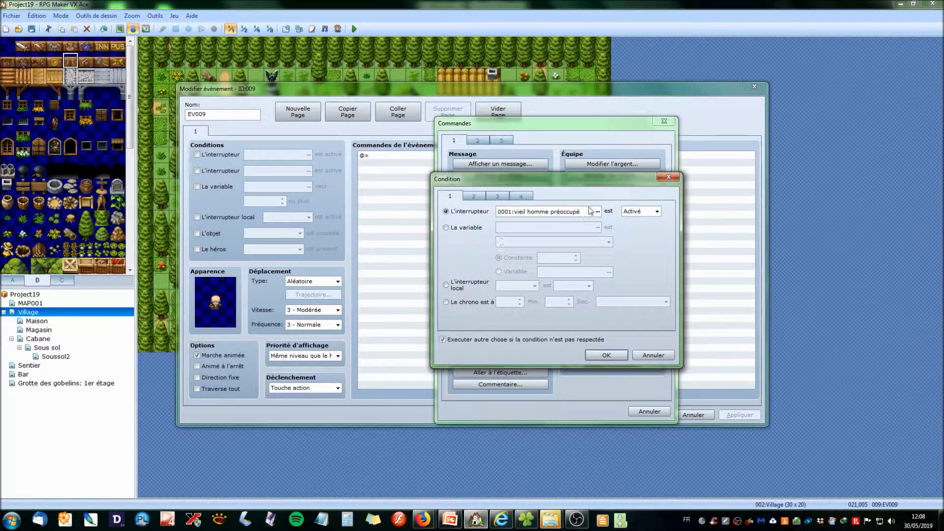
{"action": "left_click_drag", "start_coordinate": [526, 181], "coordinate": [513, 159]}
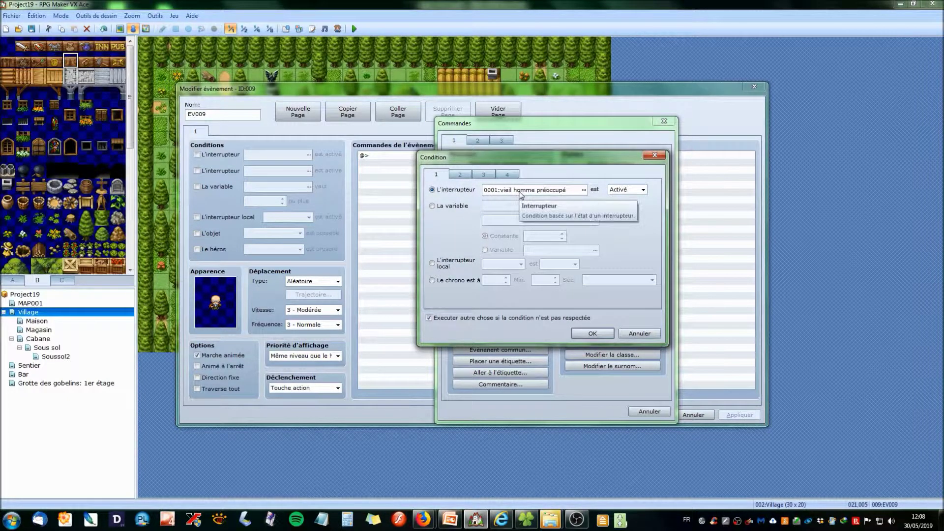
{"action": "left_click", "coordinate": [581, 333]}
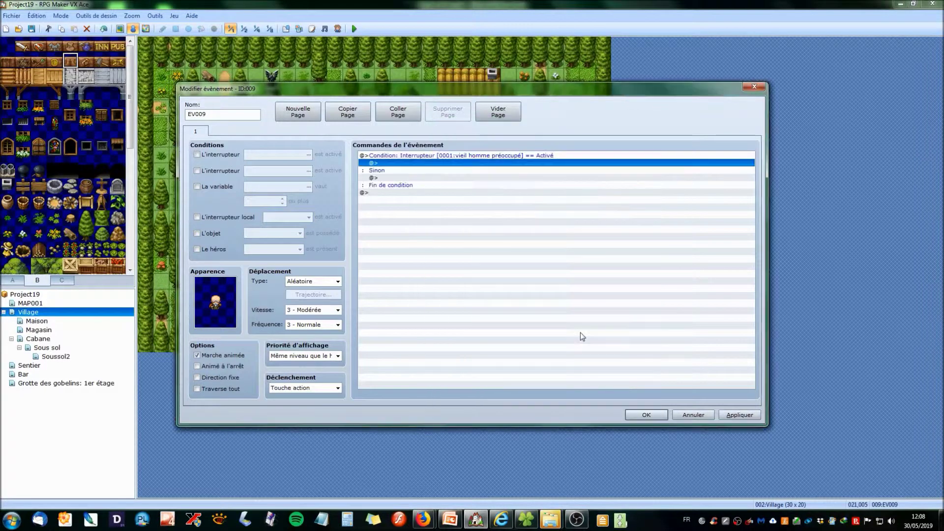
Step: Start a message in the condition's active branch and give it the bald, white-bearded old man portrait from People1
{"action": "double_click", "coordinate": [401, 162]}
{"action": "left_click", "coordinate": [487, 164]}
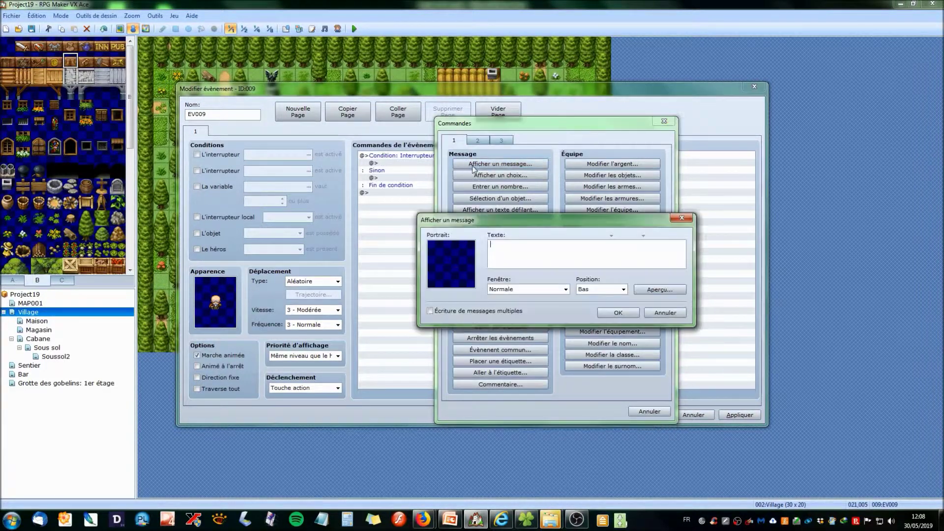
{"action": "double_click", "coordinate": [469, 274]}
{"action": "left_click", "coordinate": [438, 244]}
{"action": "left_click", "coordinate": [622, 252]}
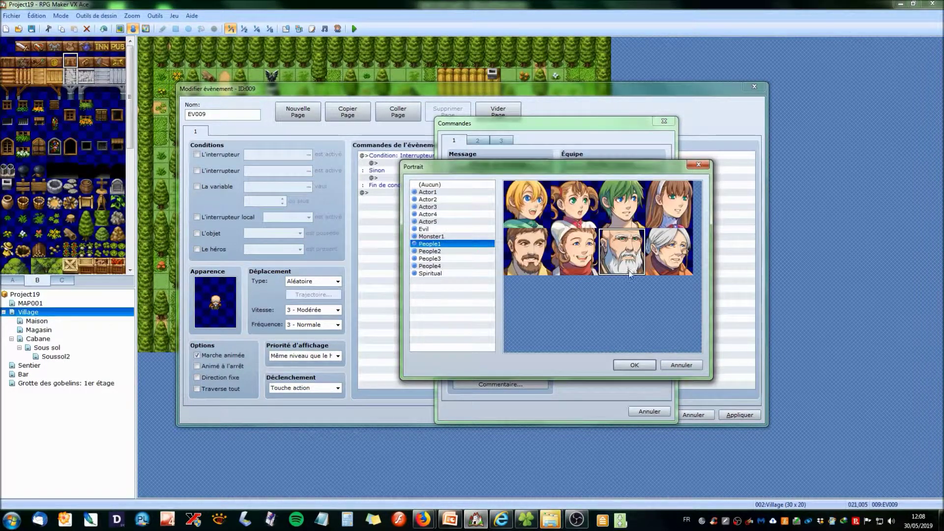
{"action": "left_click", "coordinate": [634, 366]}
Step: Write "Doyen : Ah j'imagine que tu as parlé à Lancelier. Oui, c'est vrai, quelque chose me tracasse en ce moment..", preview it, and accept the message
{"action": "type", "text": "Al"}
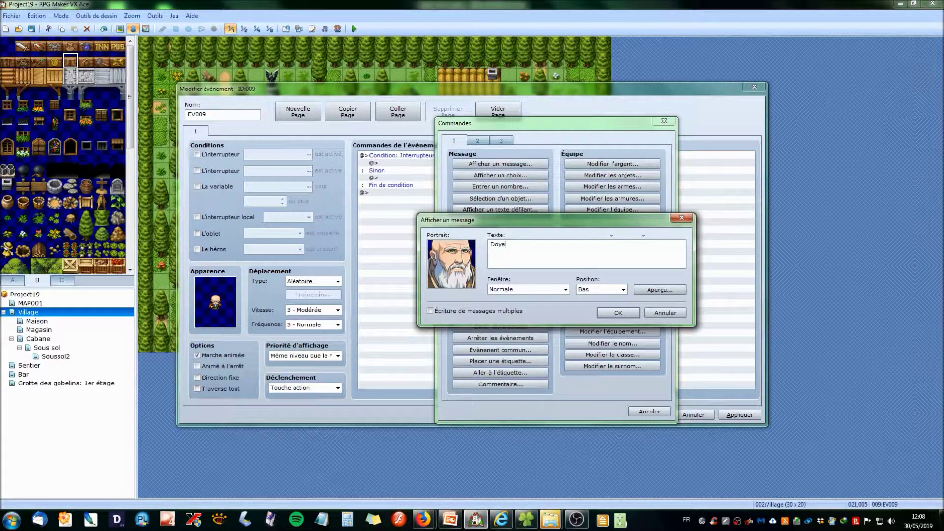
{"action": "key", "text": "BackSpace"}
{"action": "key", "text": "BackSpace"}
{"action": "type", "text": "ue tu all"}
{"action": "key", "text": "Return"}
{"action": "type", "text": "voi"}
{"action": "key", "text": "BackSpace"}
{"action": "key", "text": "BackSpace"}
{"action": "key", "text": "BackSpace"}
{"action": "key", "text": "BackSpace"}
{"action": "key", "text": "BackSpace"}
{"action": "key", "text": "BackSpace"}
{"action": "key", "text": "BackSpace"}
{"action": "key", "text": "BackSpace"}
{"action": "key", "text": "BackSpace"}
{"action": "key", "text": "BackSpace"}
{"action": "key", "text": "BackSpace"}
{"action": "key", "text": "BackSpace"}
{"action": "key", "text": "BackSpace"}
{"action": "key", "text": "BackSpace"}
{"action": "key", "text": "BackSpace"}
{"action": "type", "text": "ncelier. Il"}
{"action": "type", "text": "i, c'est vrai, "}
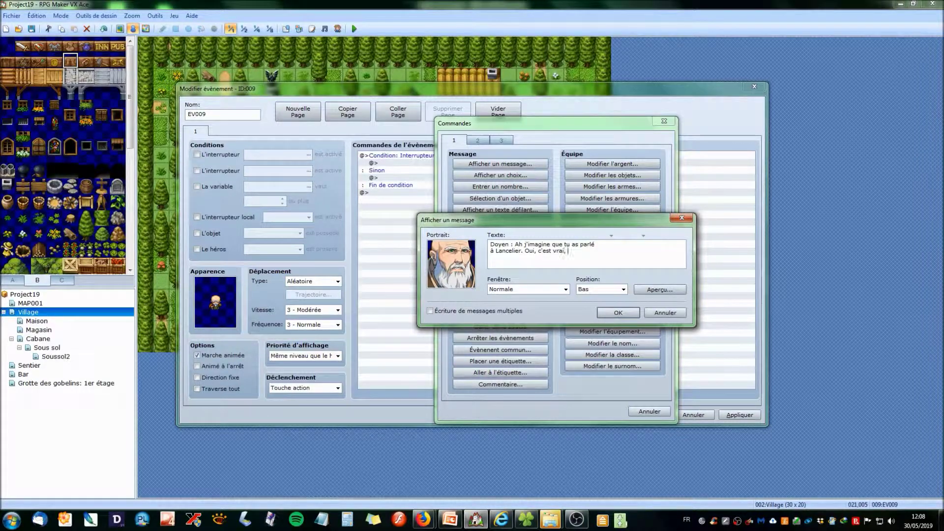
{"action": "type", "text": "quelque chose me tracasse en ce moment.."}
{"action": "left_click", "coordinate": [658, 289]}
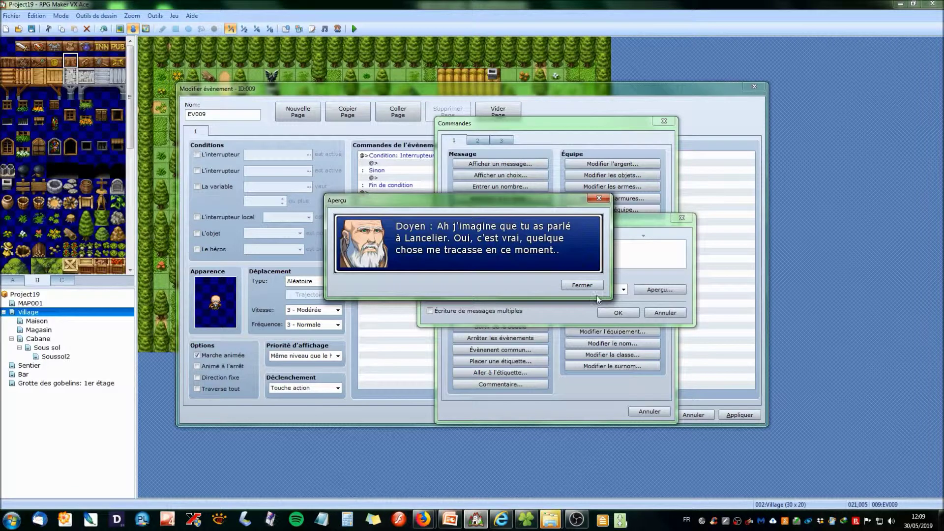
{"action": "left_click", "coordinate": [591, 287]}
{"action": "left_click", "coordinate": [610, 313]}
Step: Copy the Doyen's message into the Sinon branch of the condition
{"action": "right_click", "coordinate": [408, 163]}
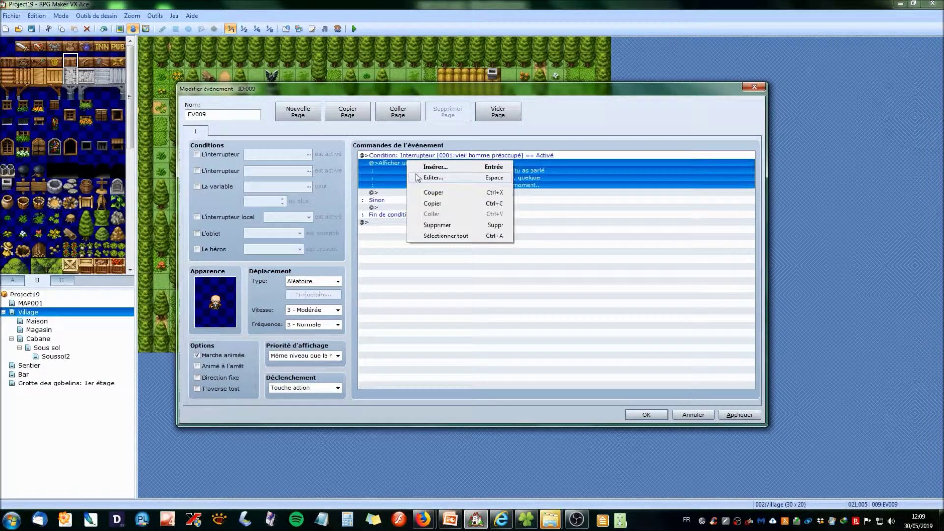
{"action": "left_click", "coordinate": [433, 203]}
{"action": "right_click", "coordinate": [406, 207]}
{"action": "left_click", "coordinate": [429, 259]}
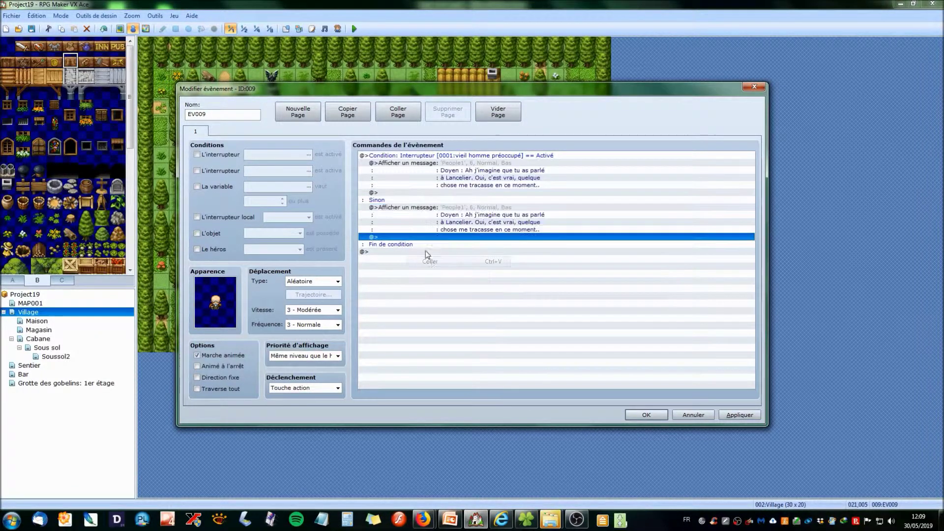
Step: Shorten the Doyen's message in the Sinon branch to "Doyen : ..." and accept it
{"action": "left_click", "coordinate": [416, 212]}
{"action": "right_click", "coordinate": [415, 212]}
{"action": "left_click", "coordinate": [430, 232]}
{"action": "left_click_drag", "start_coordinate": [592, 258], "coordinate": [526, 243]}
{"action": "key", "text": "Delete"}
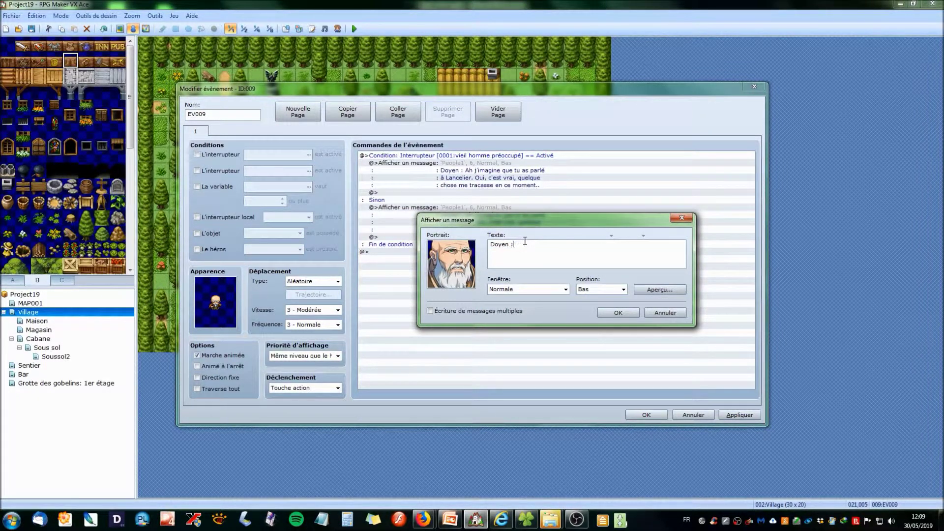
{"action": "type", "text": "3...."}
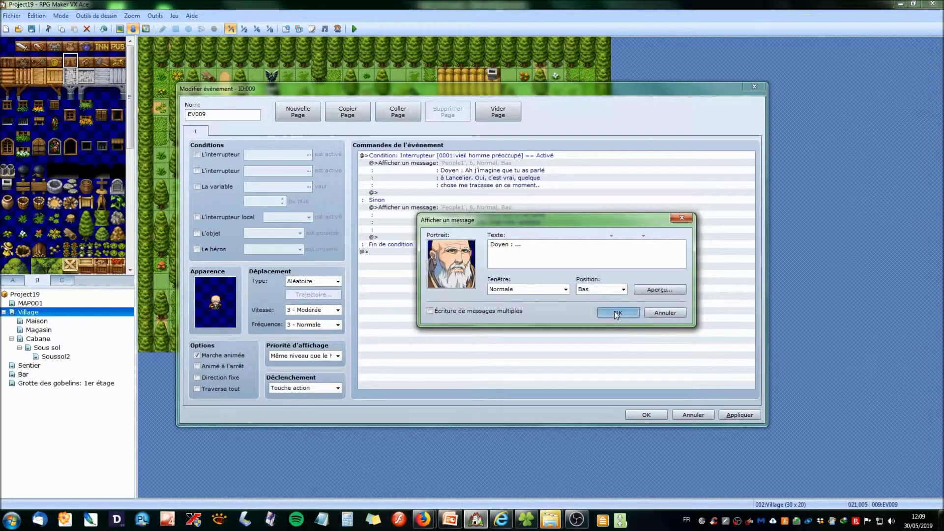
{"action": "left_click", "coordinate": [616, 314]}
Step: Apply and close the old man's event, and save the project
{"action": "left_click", "coordinate": [739, 414]}
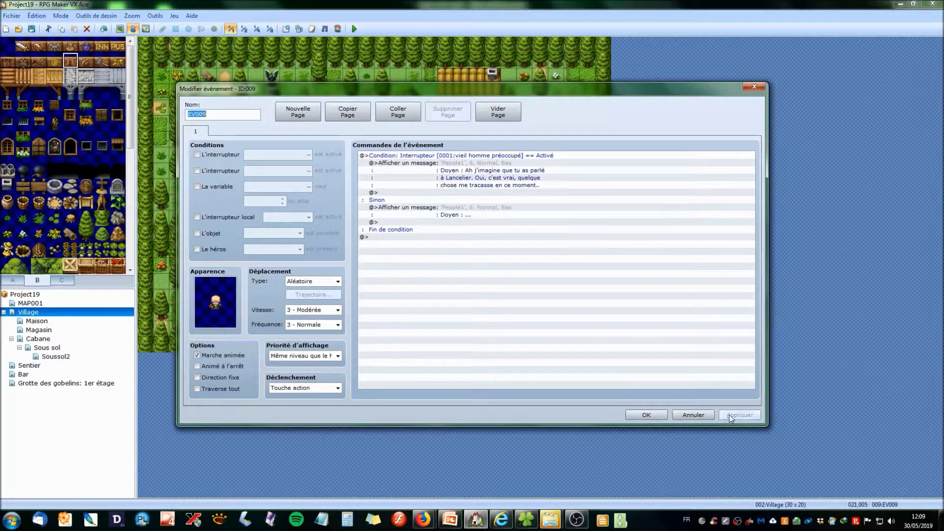
{"action": "left_click", "coordinate": [645, 416]}
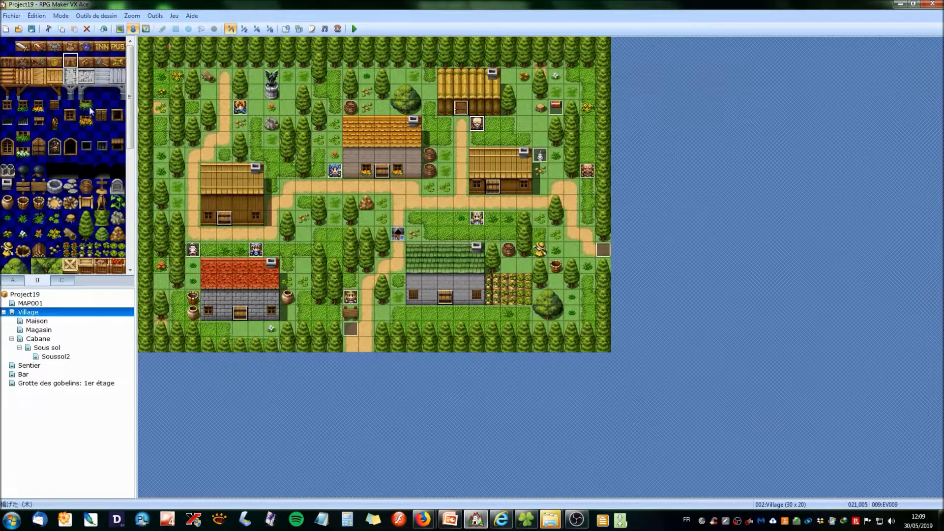
{"action": "left_click", "coordinate": [31, 30]}
Step: Review both pages of Lancelier's event in the village and close it
{"action": "double_click", "coordinate": [476, 218]}
{"action": "left_click", "coordinate": [219, 132]}
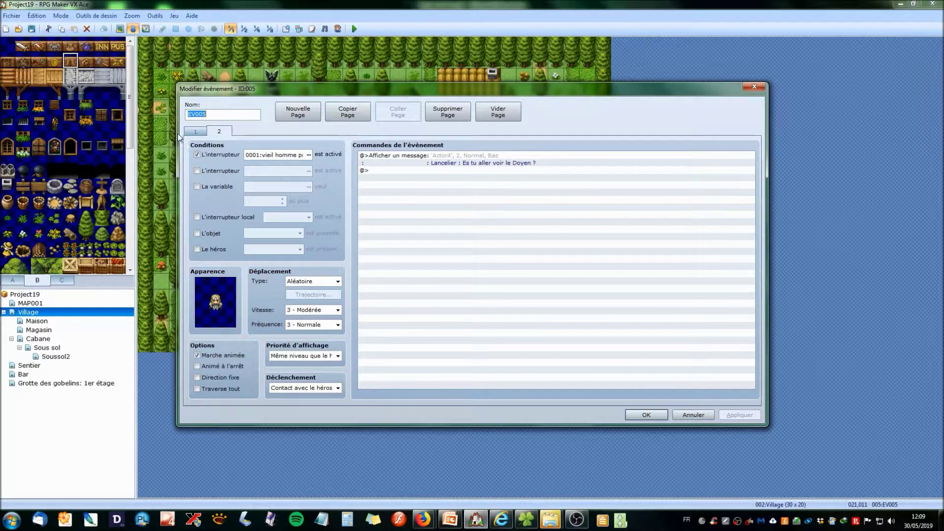
{"action": "left_click", "coordinate": [197, 132]}
{"action": "left_click", "coordinate": [645, 415]}
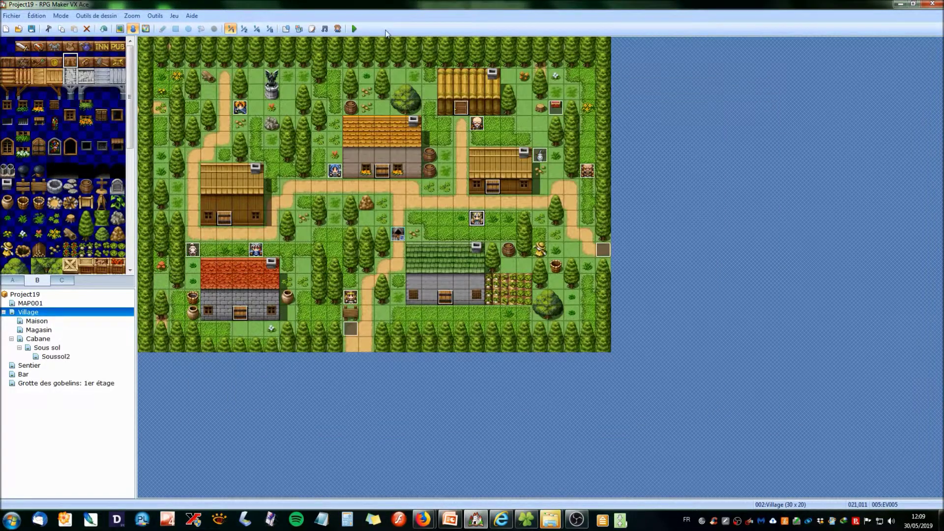
Step: Start a playtest with a new game and talk to the Doyen before speaking to Lancelier
{"action": "left_click", "coordinate": [355, 29]}
{"action": "left_click", "coordinate": [432, 280]}
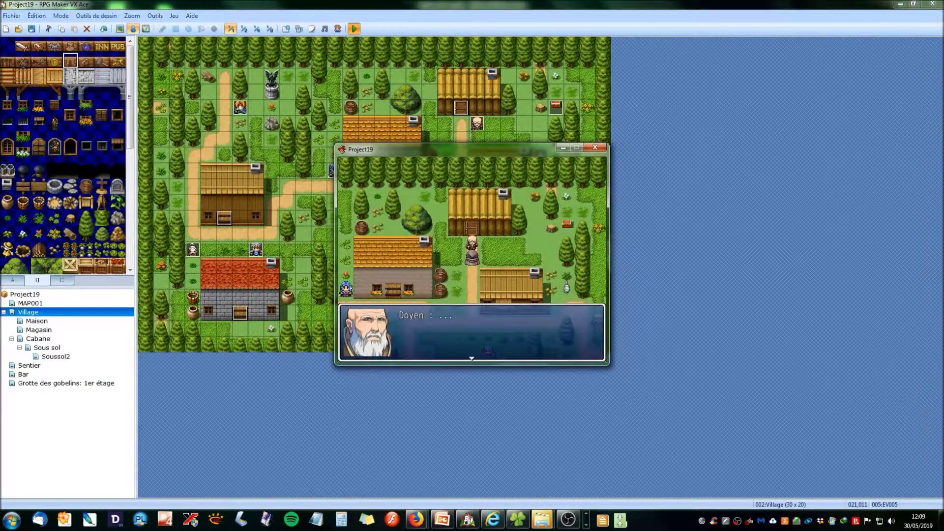
{"action": "key", "text": "Return"}
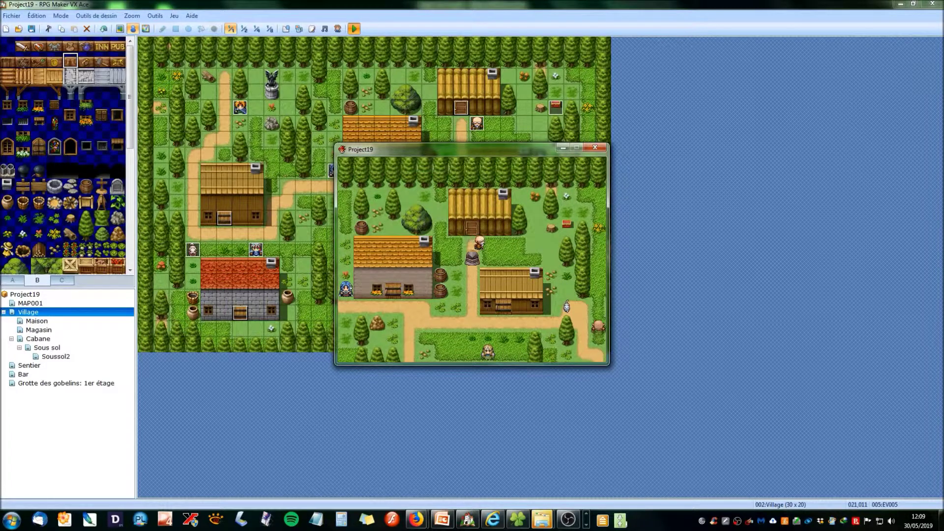
{"action": "key", "text": "Return"}
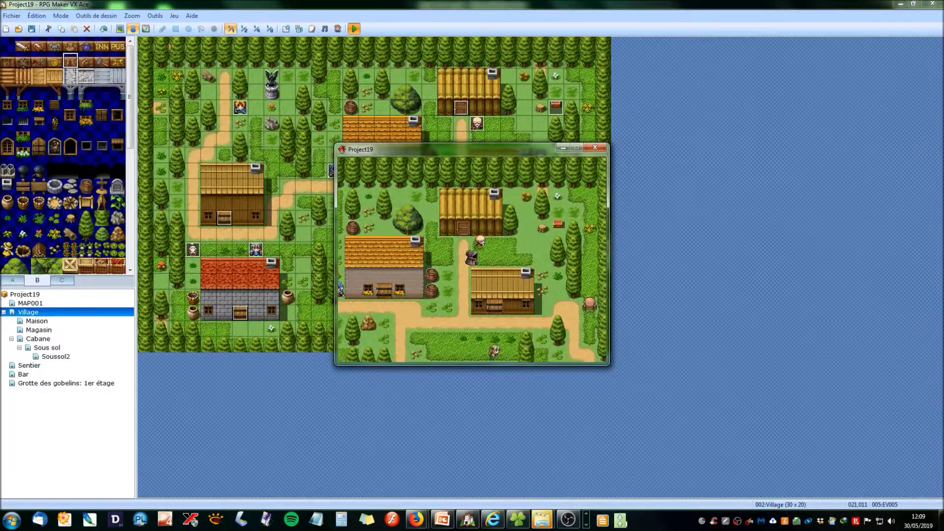
{"action": "key", "text": "Return"}
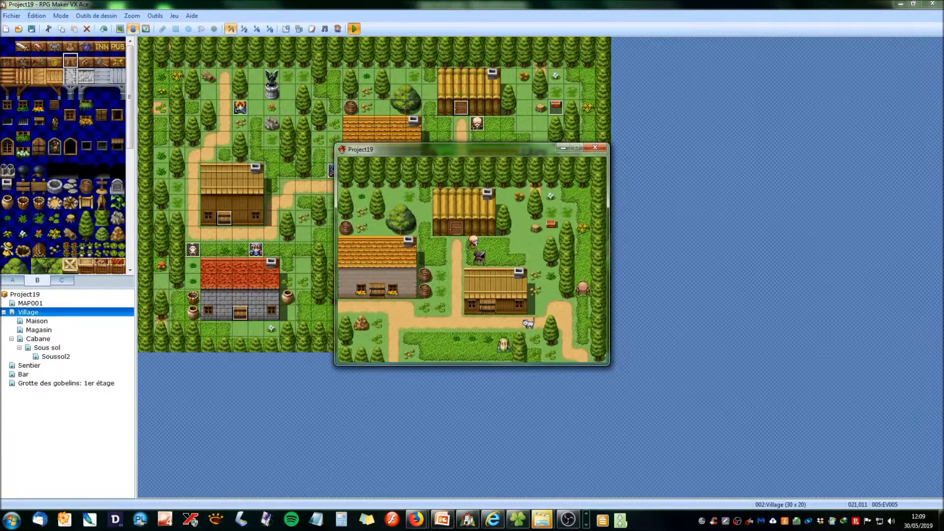
Step: Talk to Lancelier in the playtest, and return to the Doyen to check his switch-dependent dialogue
{"action": "key", "text": "Return"}
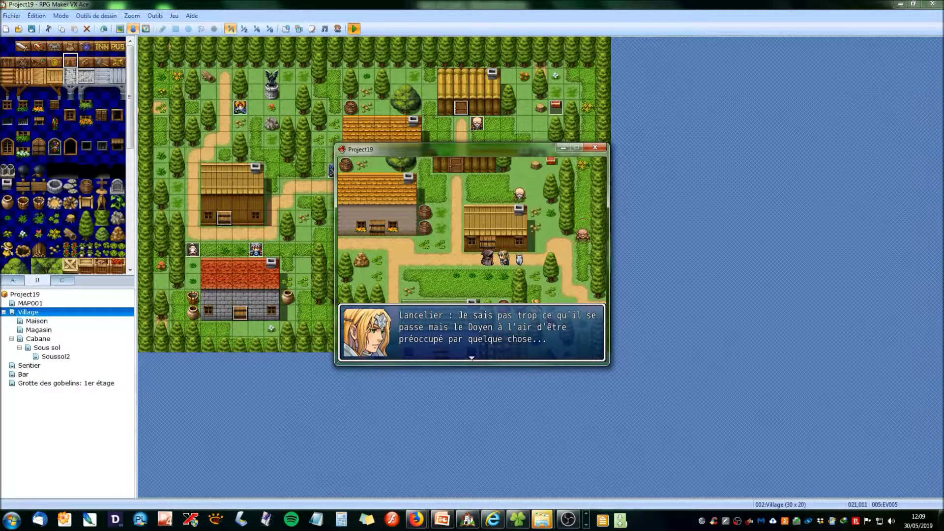
{"action": "key", "text": "Return"}
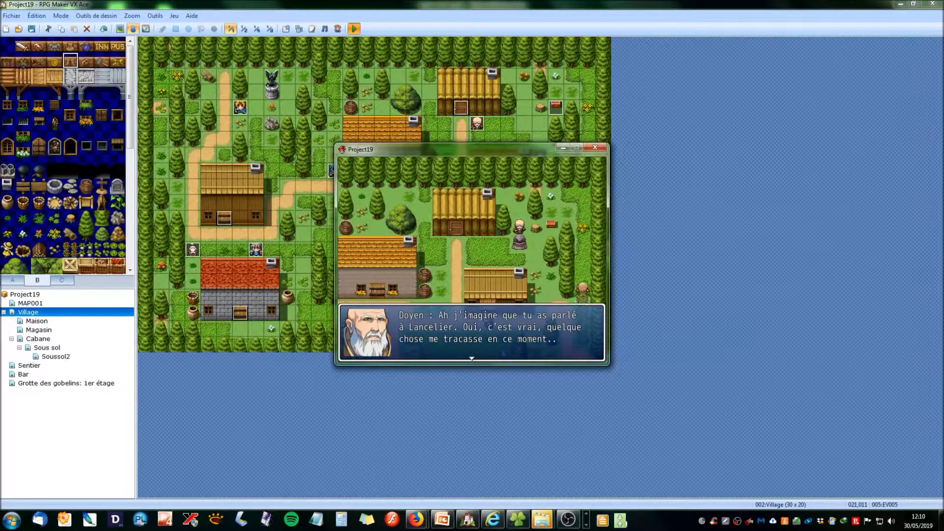
{"action": "key", "text": "Return"}
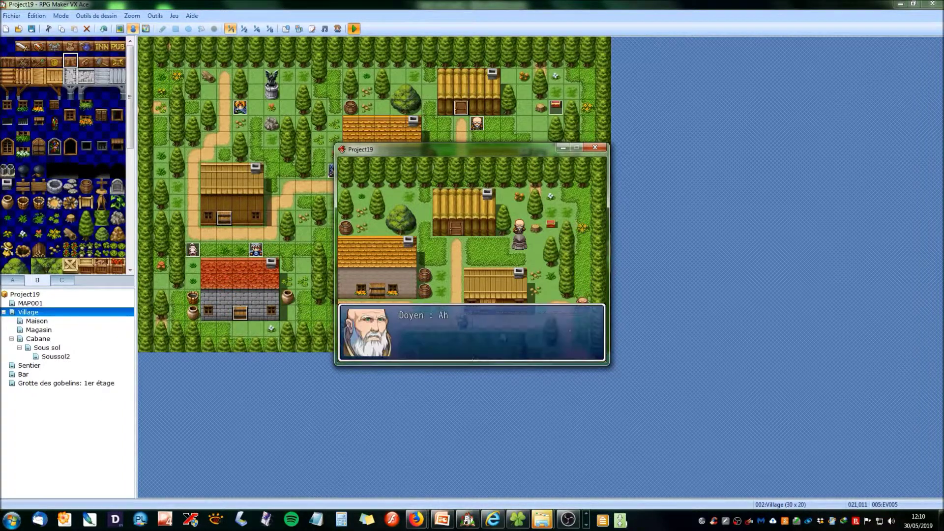
{"action": "key", "text": "Return"}
Step: Walk back to Lancelier to speak with him again, and end the playtest
{"action": "key", "text": "Left"}
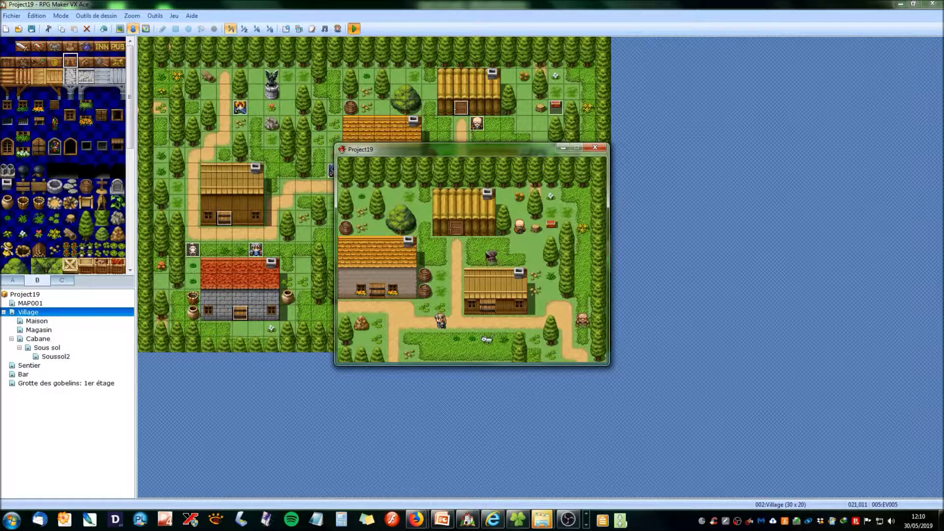
{"action": "key", "text": "Down"}
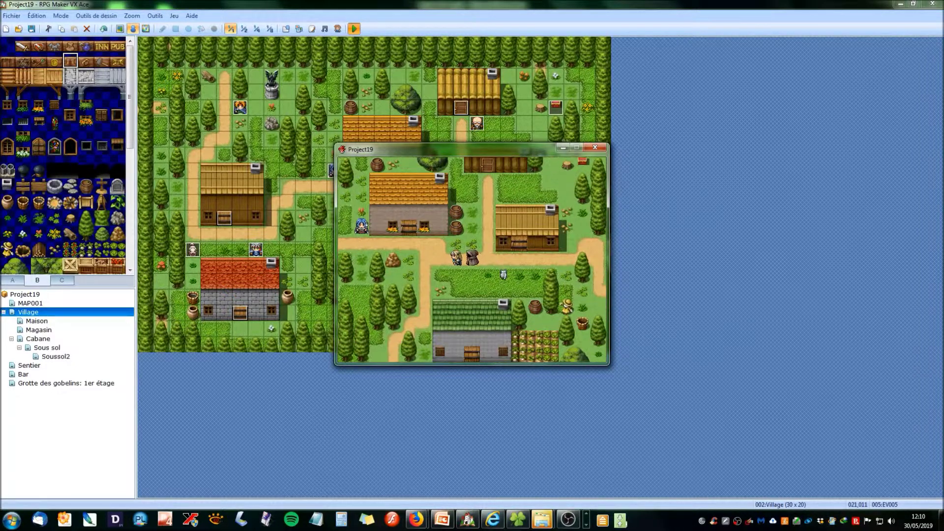
{"action": "key", "text": "Return"}
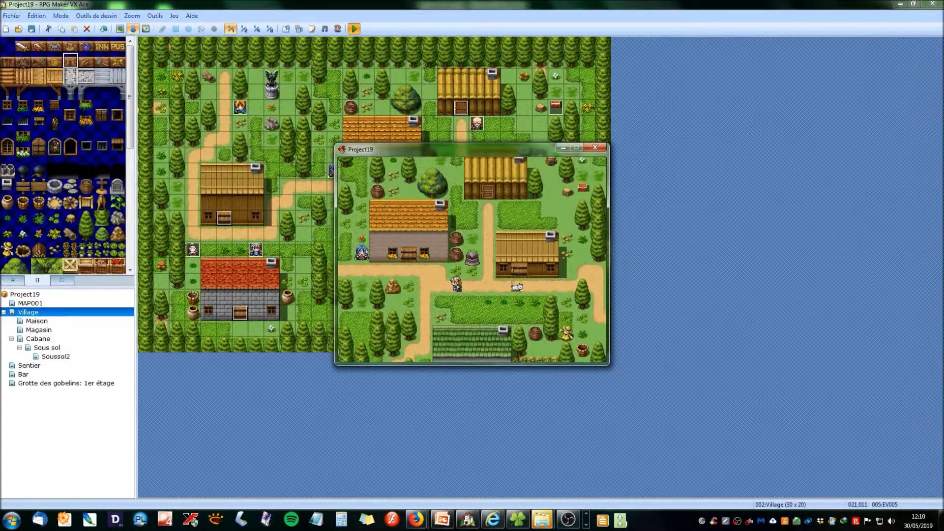
{"action": "left_click", "coordinate": [594, 147]}
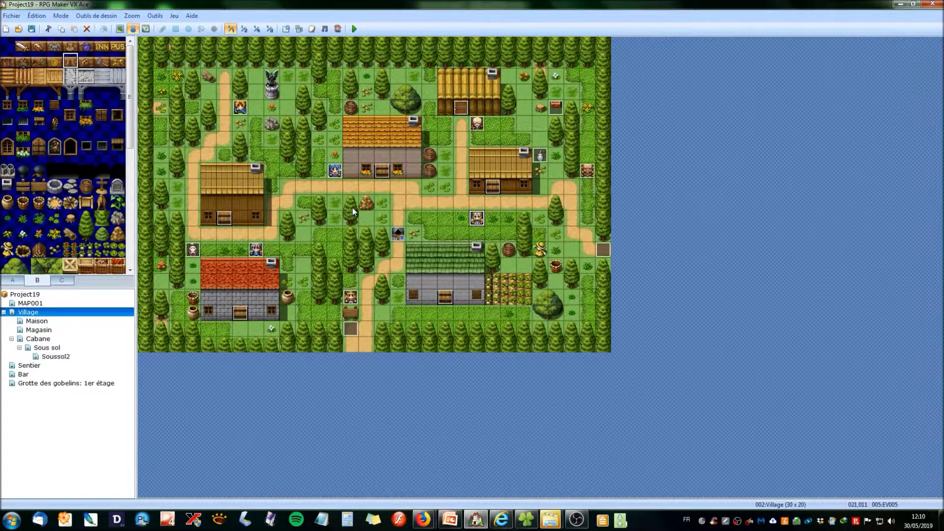
Step: Look through the Cabane, Sous sol and Soussol2 maps, return to Sous sol, and dismiss the Windows colour scheme prompt
{"action": "left_click", "coordinate": [55, 348]}
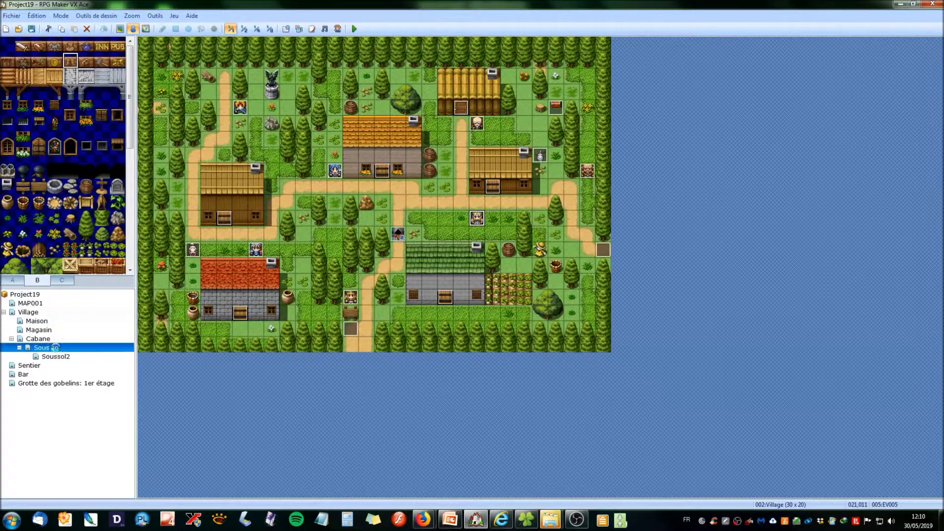
{"action": "left_click", "coordinate": [53, 339]}
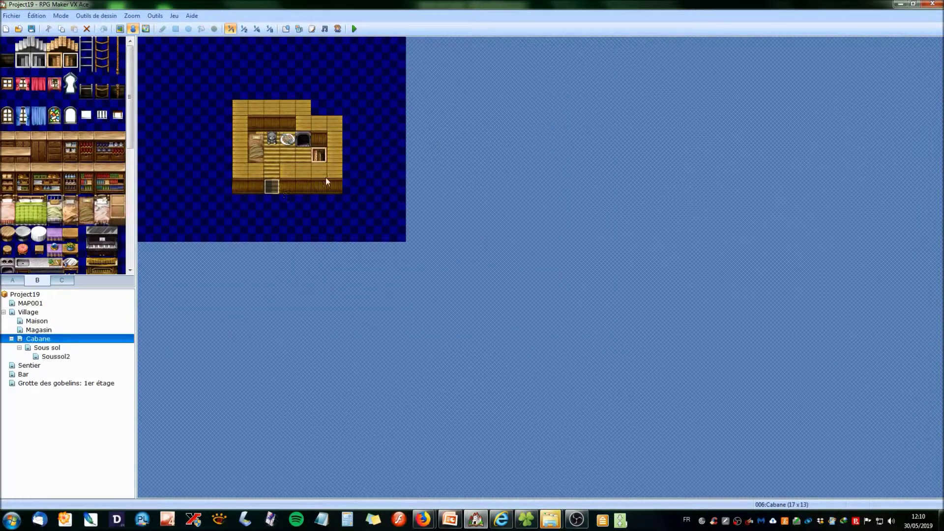
{"action": "left_click", "coordinate": [44, 348]}
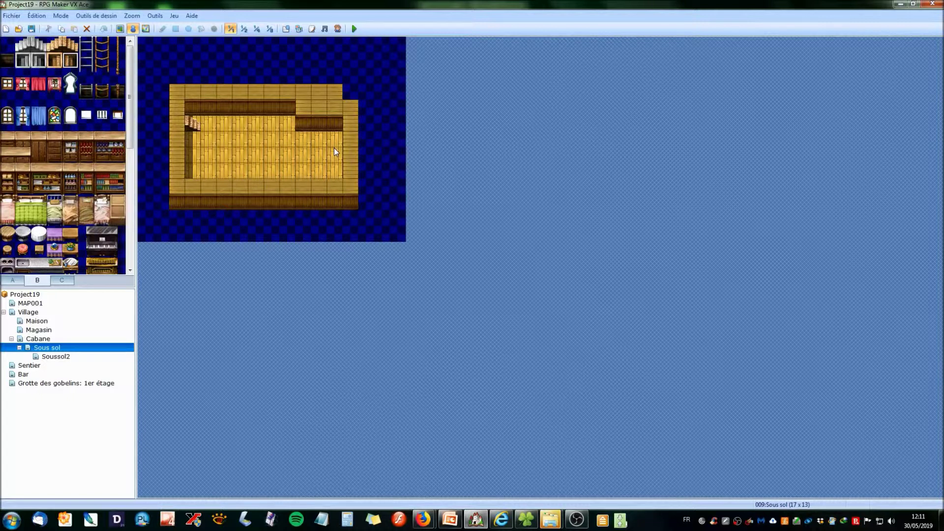
{"action": "left_click", "coordinate": [44, 357]}
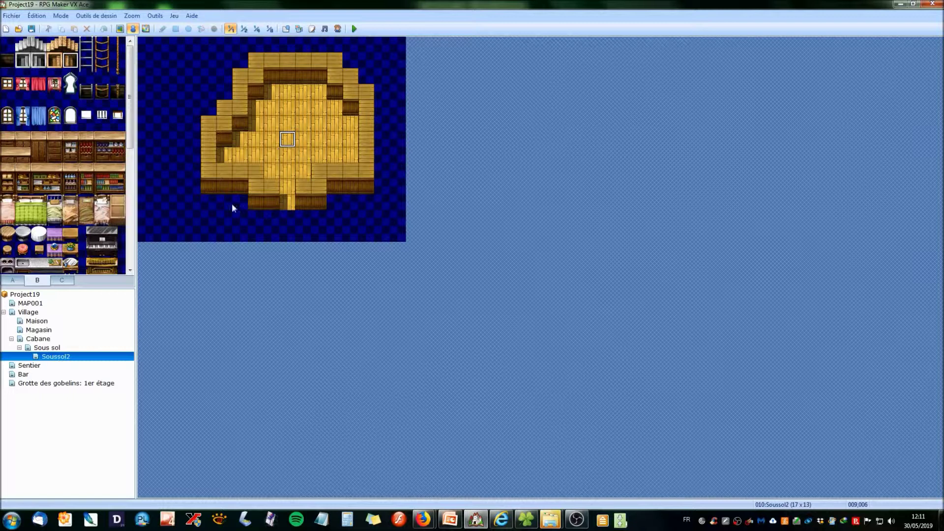
{"action": "left_click", "coordinate": [46, 349]}
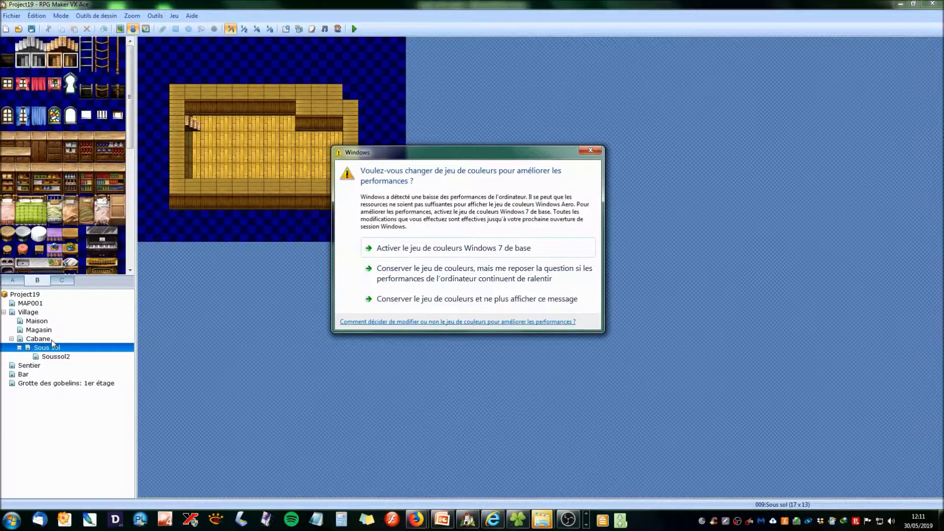
{"action": "left_click", "coordinate": [592, 152]}
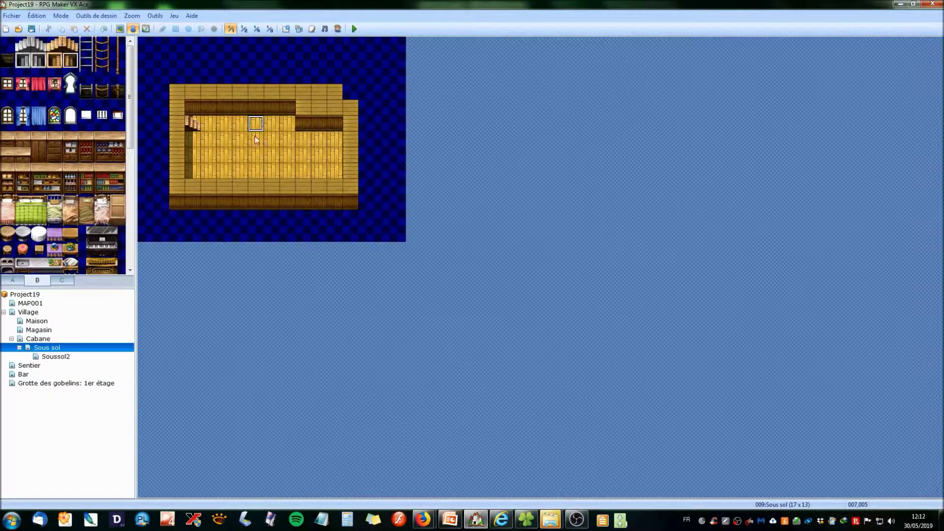
Step: Create an event at tile 009,005 of the Sous sol map and give it the first red-knobbed lever graphic from !Switch1
{"action": "double_click", "coordinate": [292, 125]}
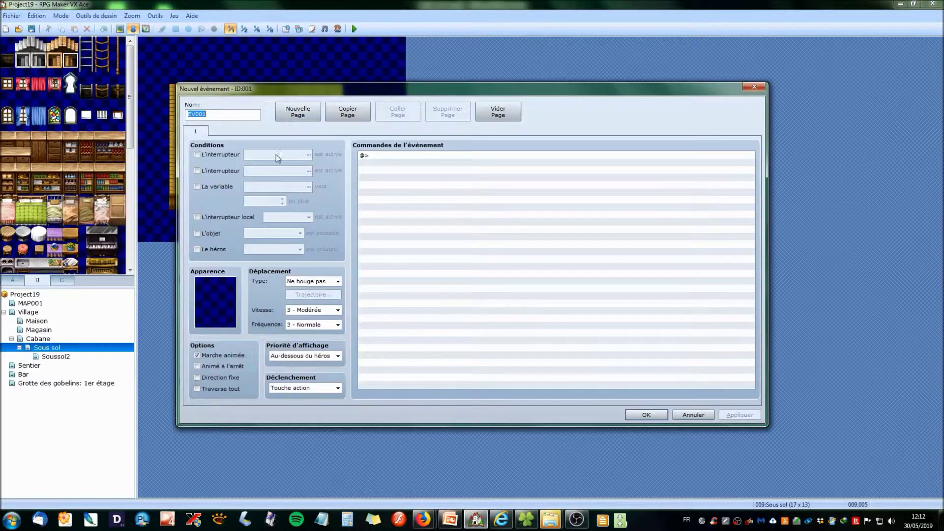
{"action": "double_click", "coordinate": [214, 298]}
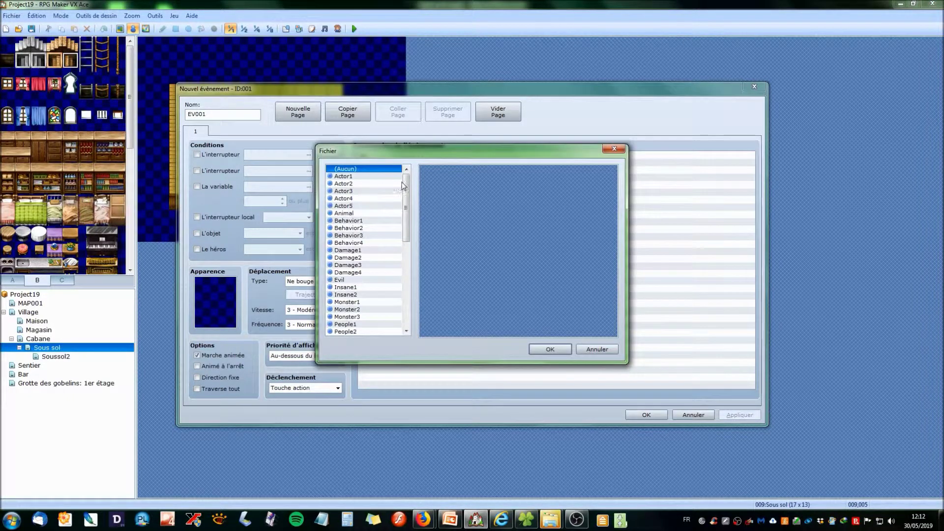
{"action": "left_click_drag", "start_coordinate": [406, 187], "coordinate": [407, 274]}
{"action": "left_click", "coordinate": [348, 310]}
{"action": "left_click", "coordinate": [352, 316]}
{"action": "left_click", "coordinate": [352, 309]}
{"action": "left_click", "coordinate": [352, 303]}
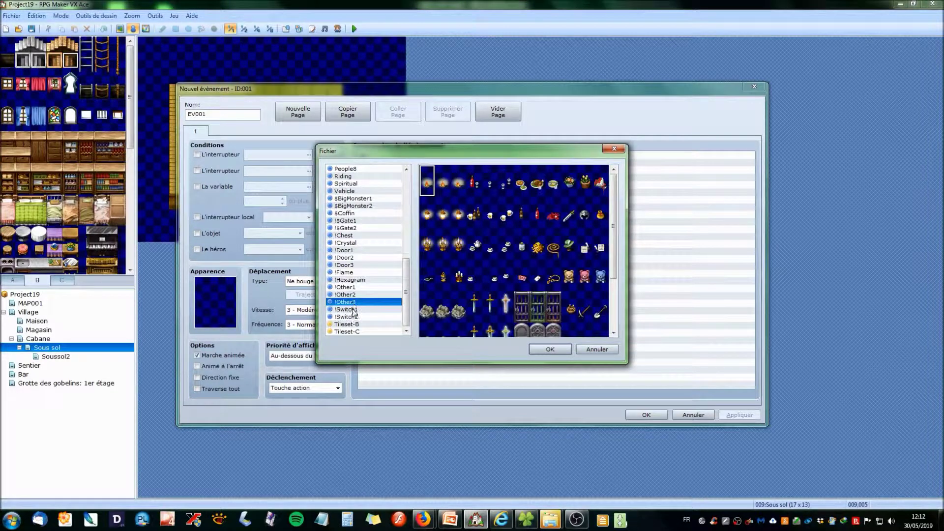
{"action": "left_click", "coordinate": [351, 310]}
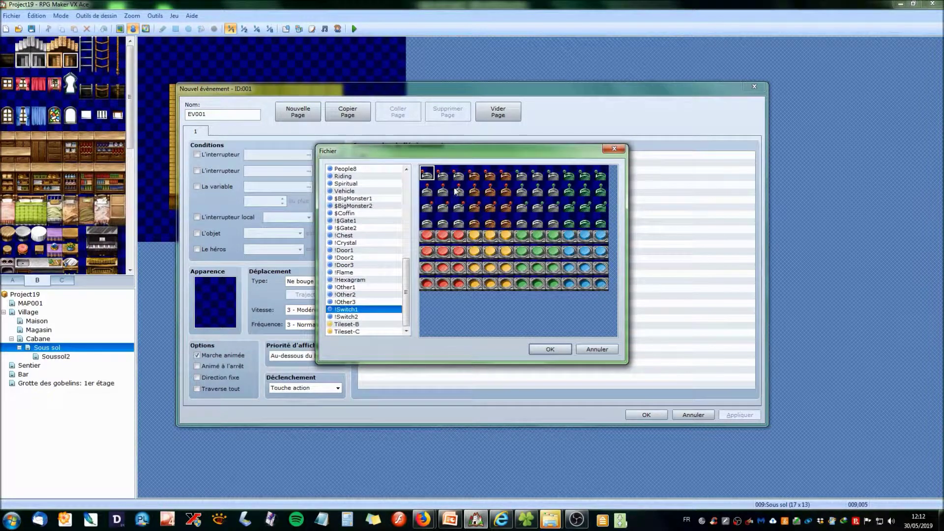
{"action": "left_click", "coordinate": [550, 347]}
Step: Add a Déplacer un évènement command making Cet évènement turn left and then right, with Attendre la fin enabled
{"action": "double_click", "coordinate": [407, 155]}
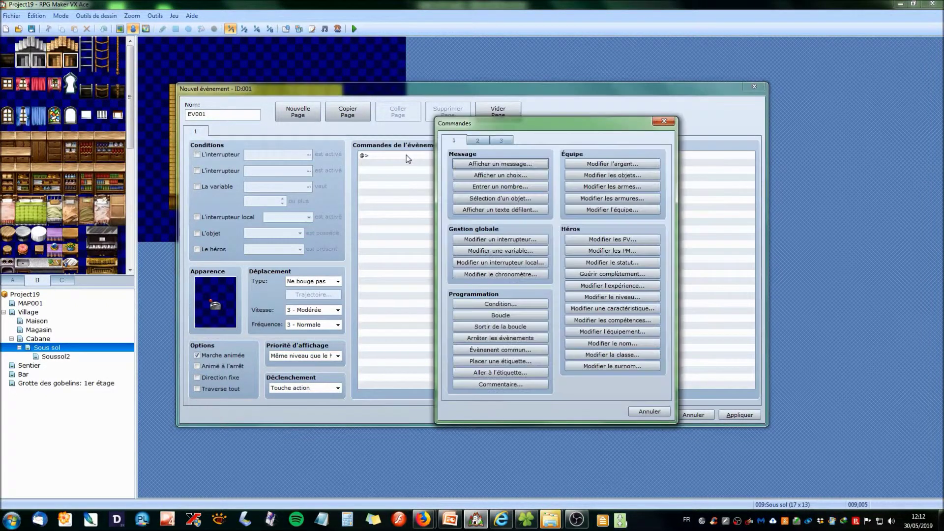
{"action": "left_click", "coordinate": [479, 142]}
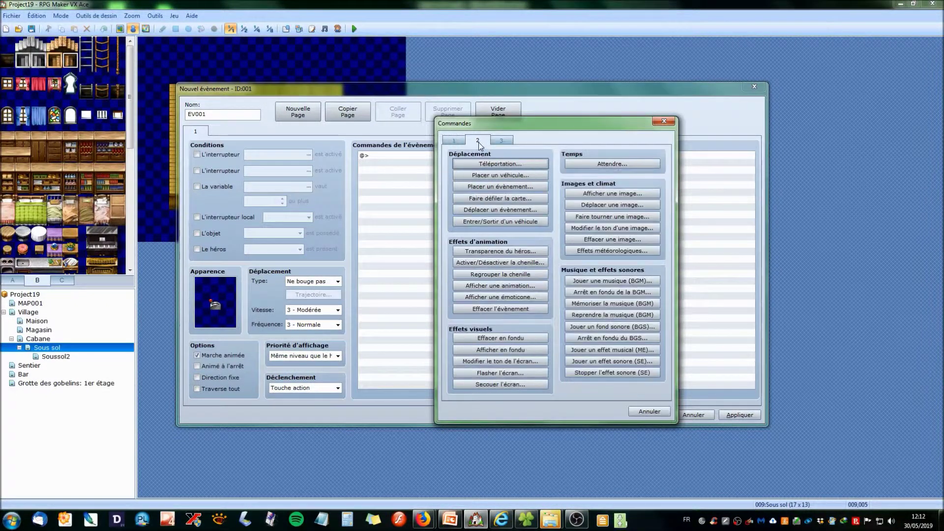
{"action": "left_click", "coordinate": [484, 211]}
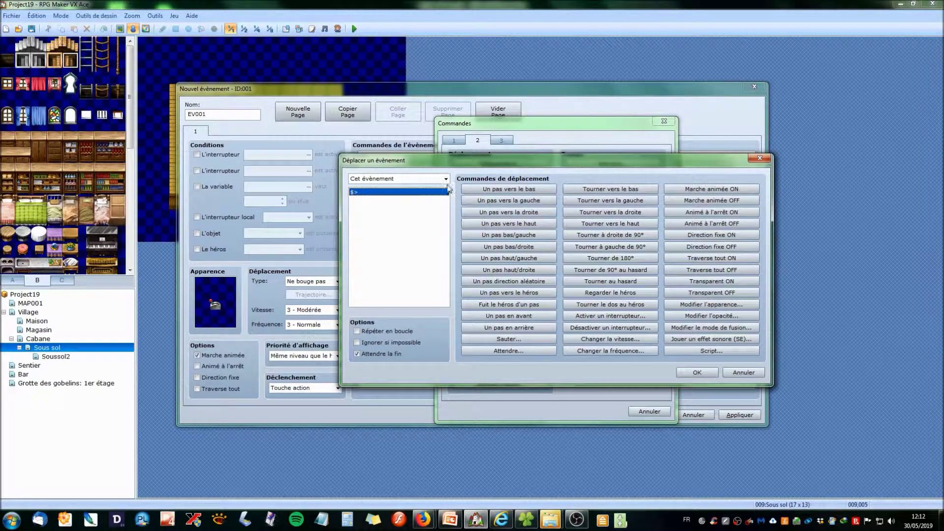
{"action": "left_click", "coordinate": [446, 179]}
{"action": "left_click", "coordinate": [446, 180]}
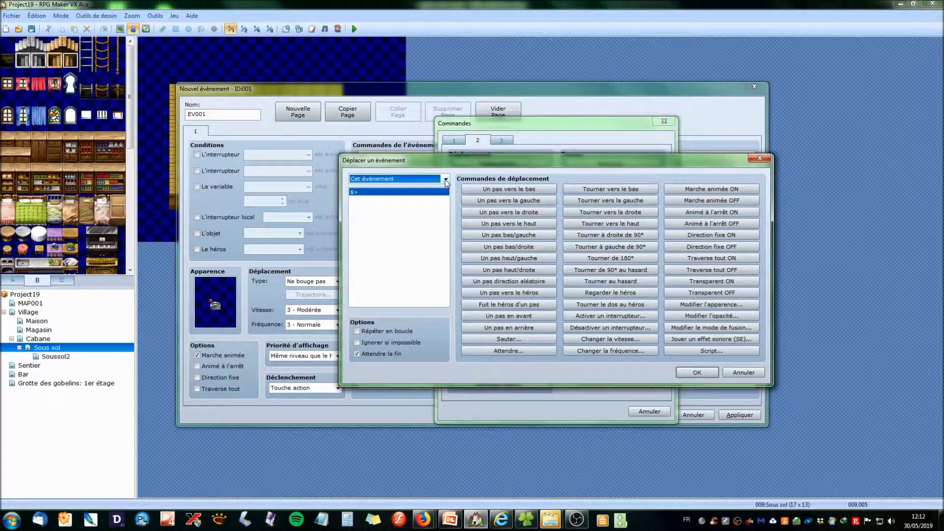
{"action": "left_click", "coordinate": [608, 201]}
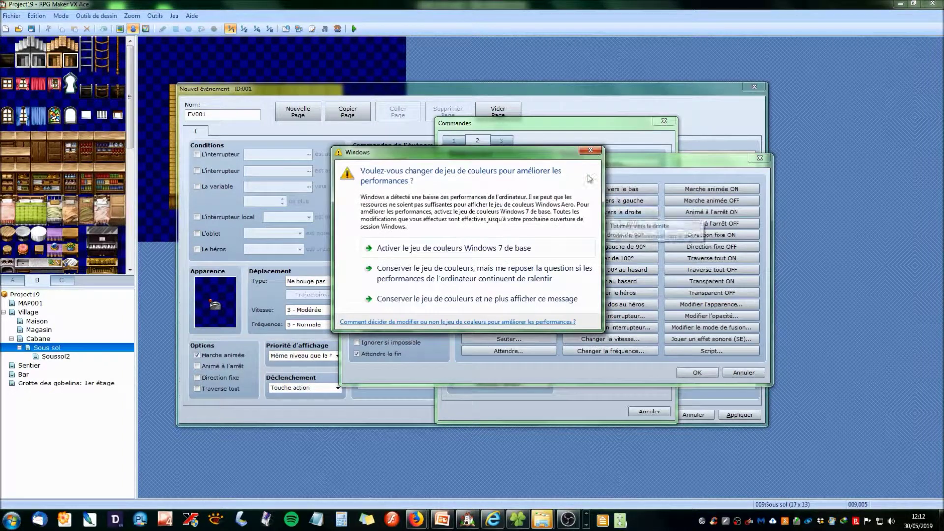
{"action": "left_click", "coordinate": [591, 150]}
{"action": "left_click", "coordinate": [613, 212]}
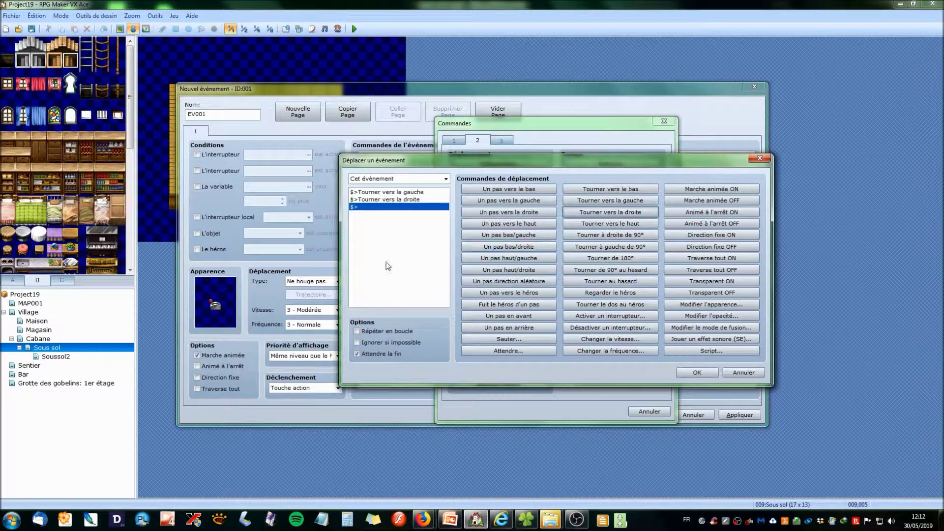
{"action": "left_click", "coordinate": [697, 373]}
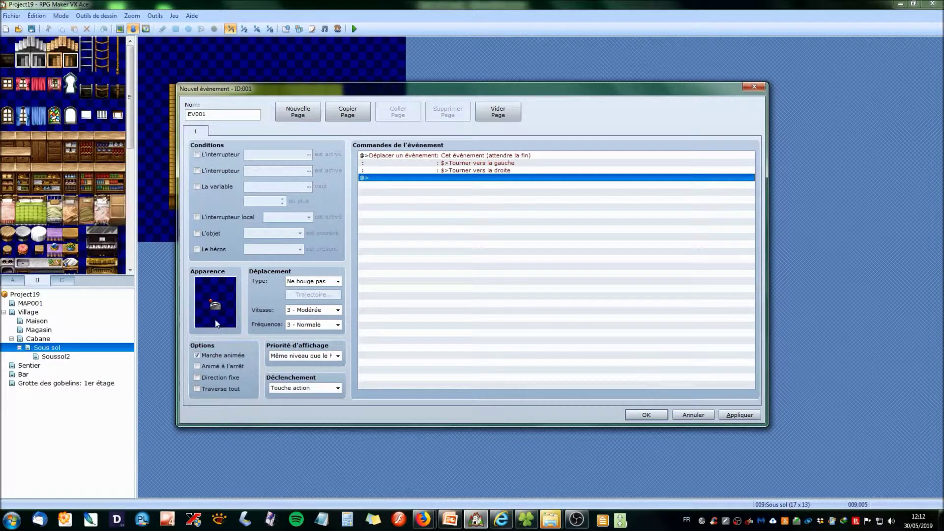
Step: Review the lever frames in !Switch1 and keep the first red-knobbed lever as the event's graphic
{"action": "double_click", "coordinate": [217, 320]}
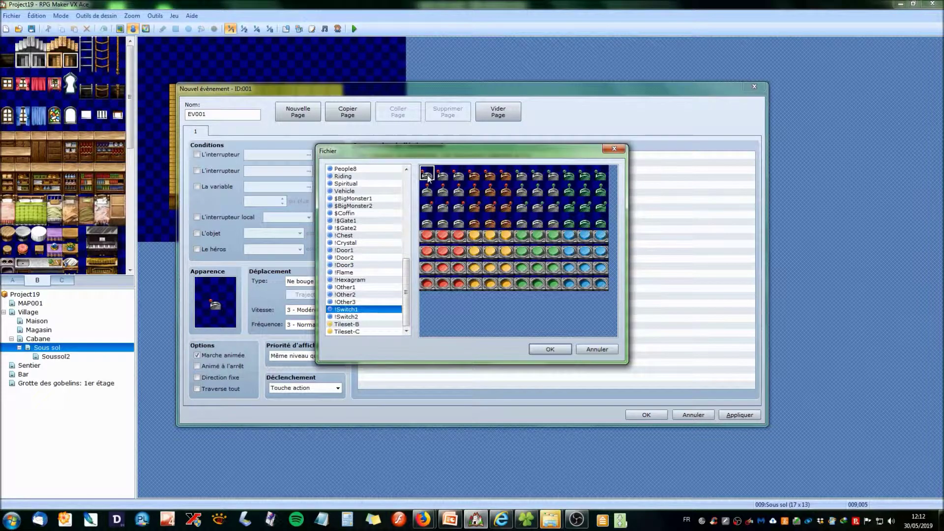
{"action": "left_click", "coordinate": [445, 204]}
{"action": "left_click", "coordinate": [427, 173]}
{"action": "left_click", "coordinate": [550, 349]}
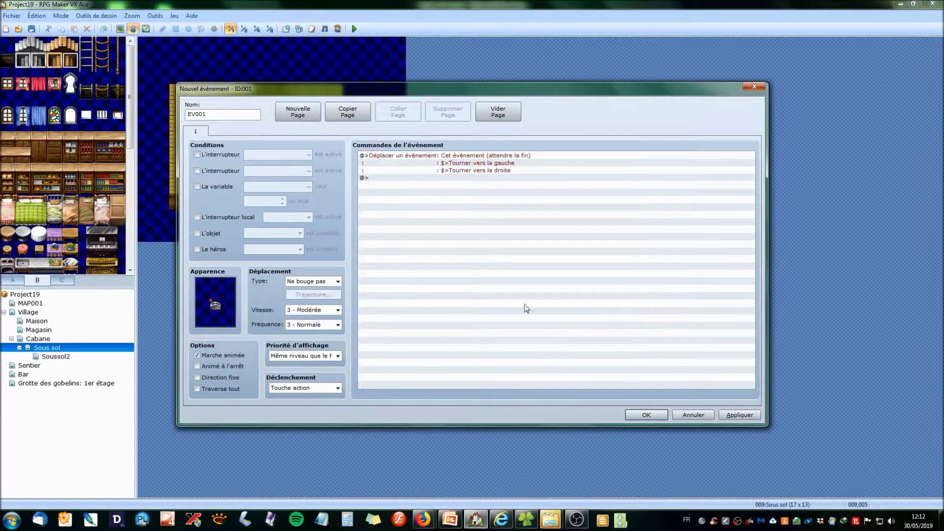
Step: Examine the global switch list offered by the Modifier un interrupteur command, without adding the command to the lever event
{"action": "double_click", "coordinate": [427, 178]}
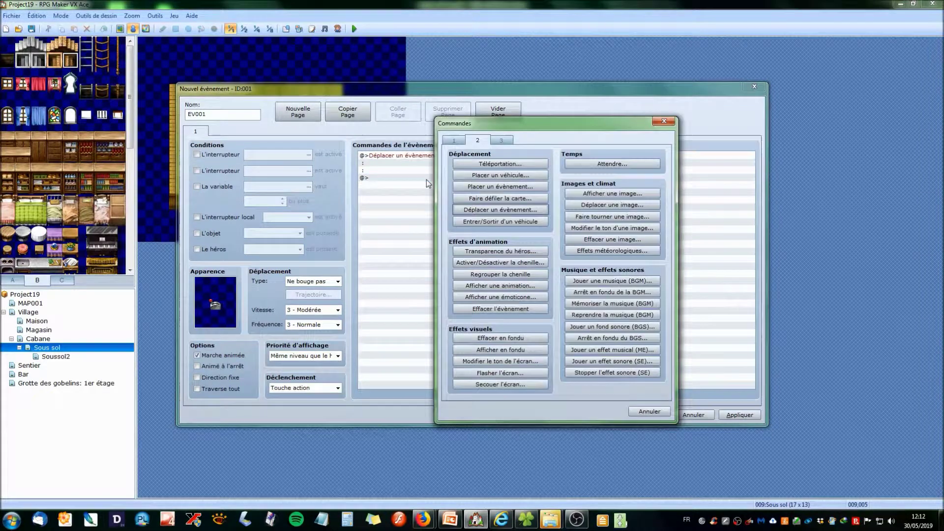
{"action": "left_click", "coordinate": [454, 140]}
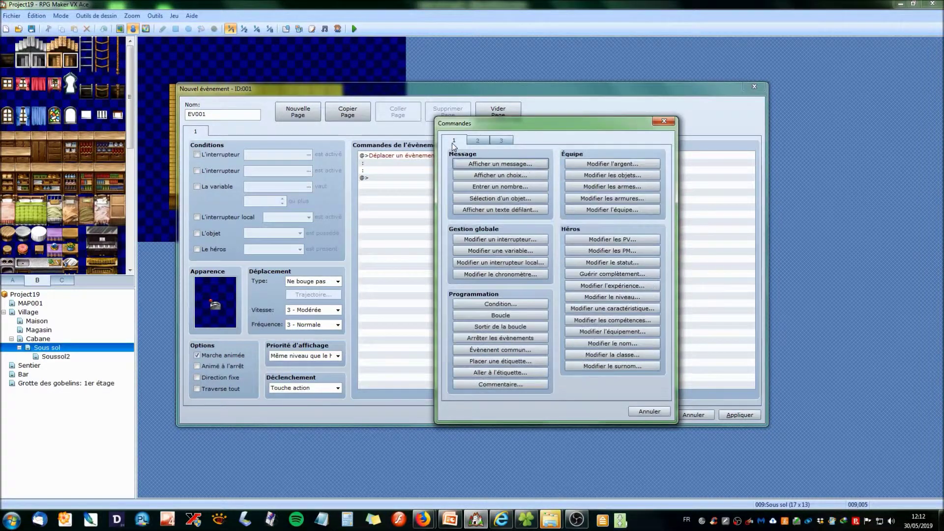
{"action": "left_click", "coordinate": [500, 239]}
{"action": "left_click", "coordinate": [613, 251]}
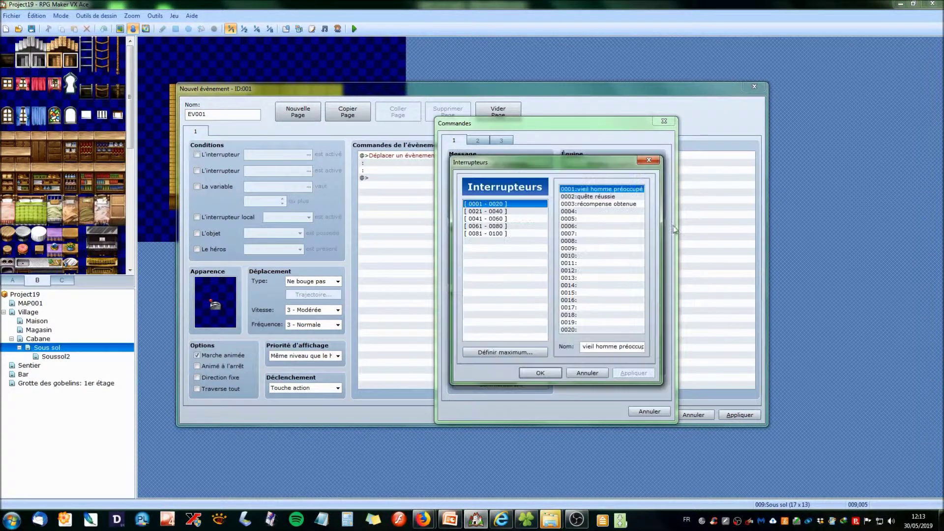
{"action": "left_click", "coordinate": [649, 161]}
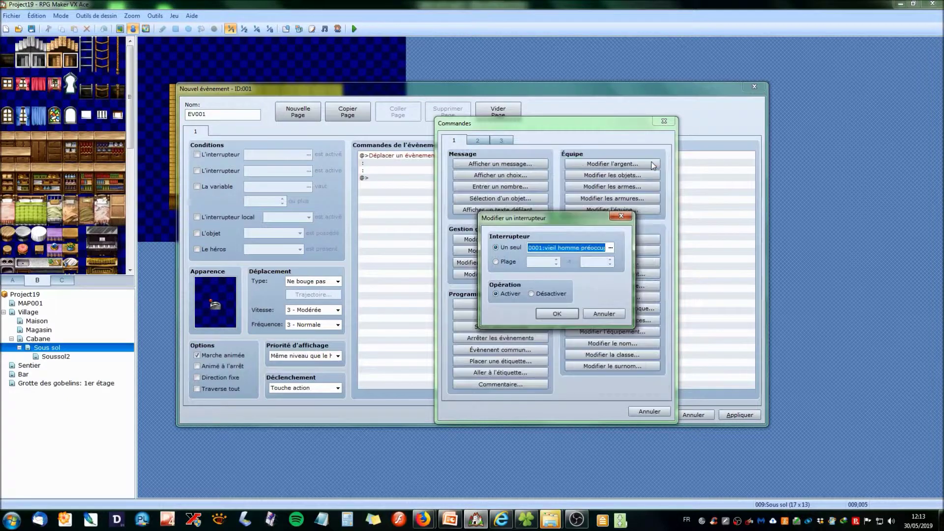
{"action": "left_click", "coordinate": [617, 216]}
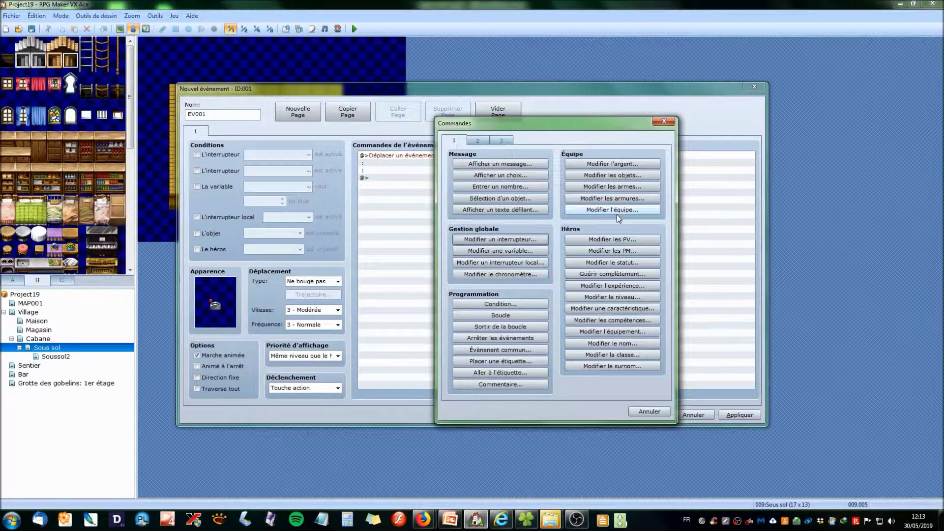
Step: Examine the letters offered by the Modifier un interrupteur local command, and close it without adding it
{"action": "left_click", "coordinate": [513, 266]}
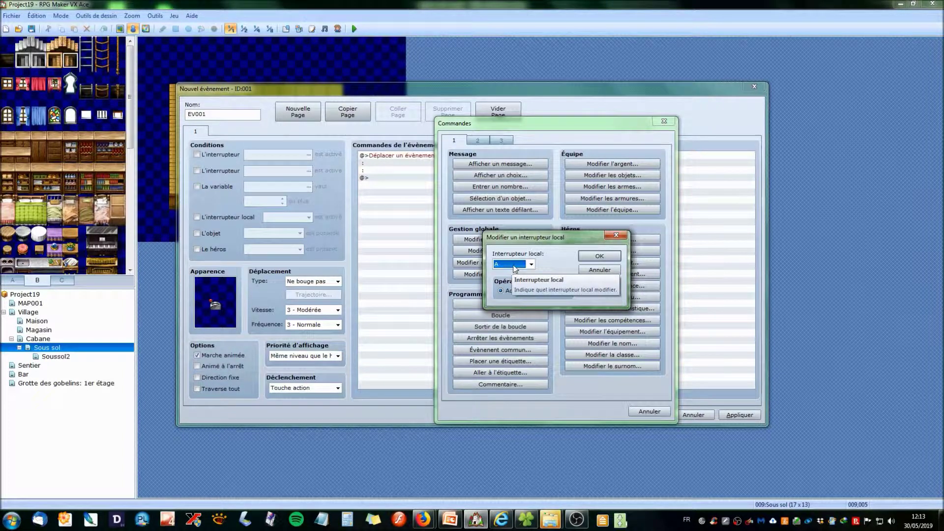
{"action": "left_click", "coordinate": [531, 265]}
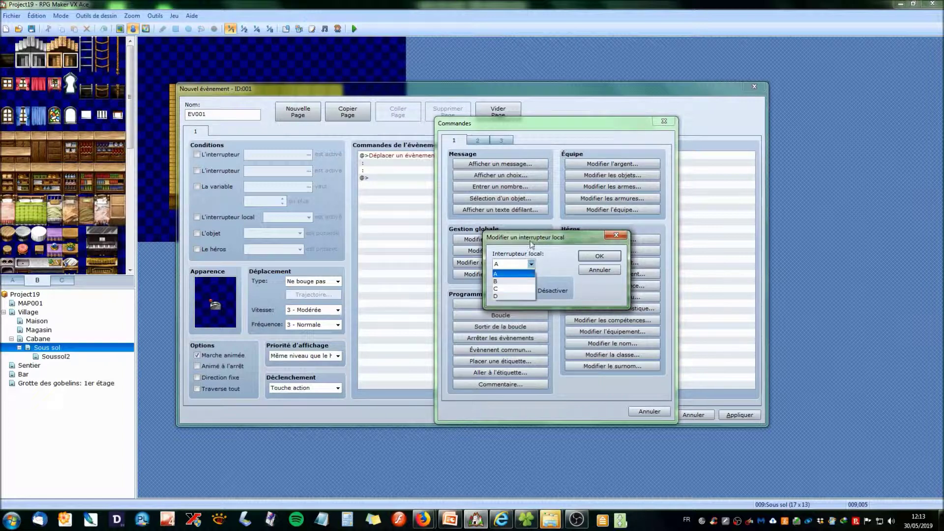
{"action": "left_click", "coordinate": [531, 264]}
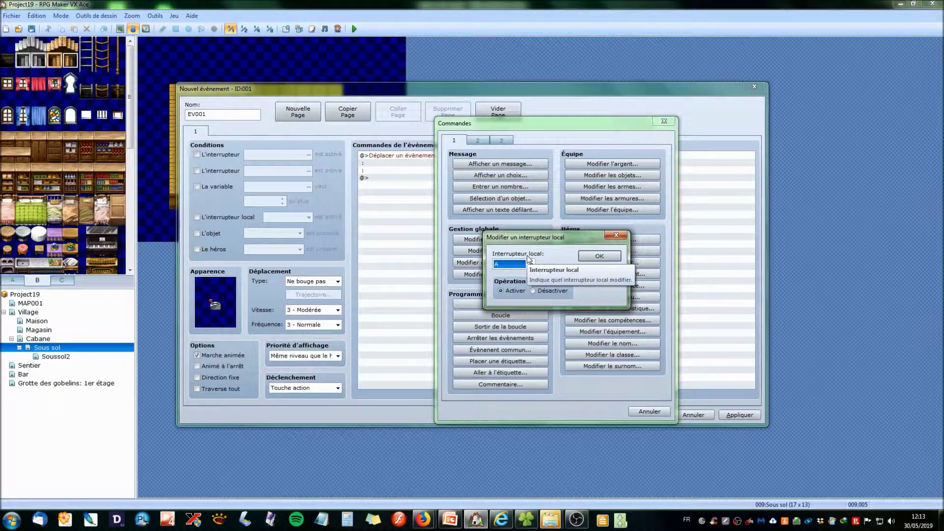
{"action": "left_click", "coordinate": [615, 235]}
Step: Look through the global switch ranges and the free slots 0004 and 0005, and close the list without choosing a switch
{"action": "left_click", "coordinate": [515, 240]}
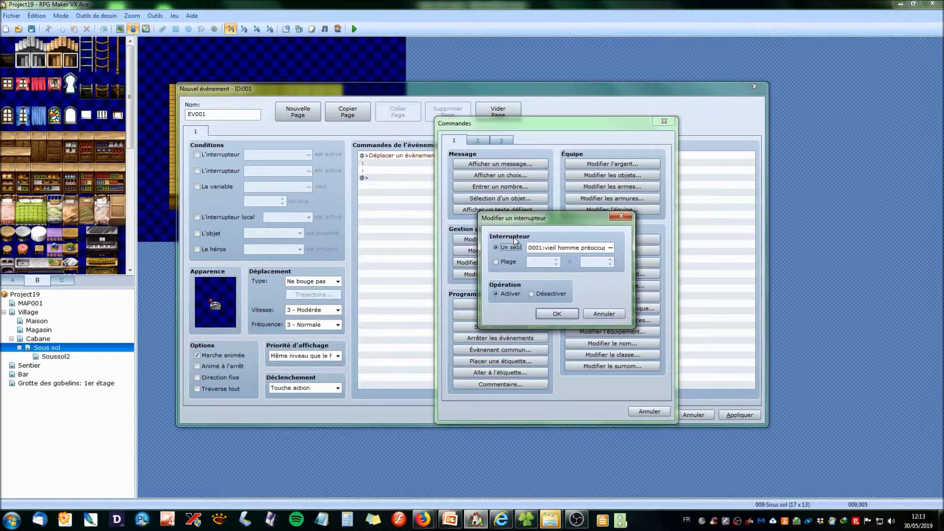
{"action": "left_click", "coordinate": [611, 248]}
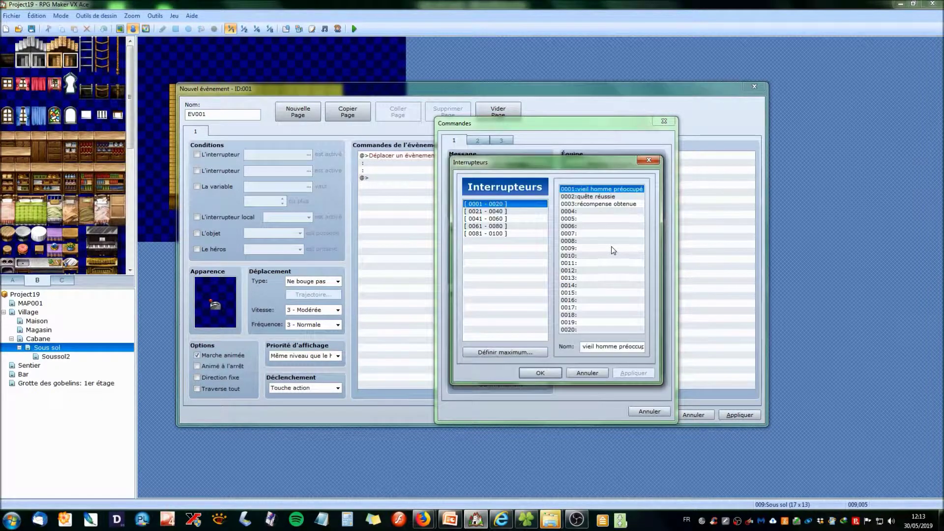
{"action": "left_click", "coordinate": [507, 213]}
{"action": "left_click", "coordinate": [507, 220]}
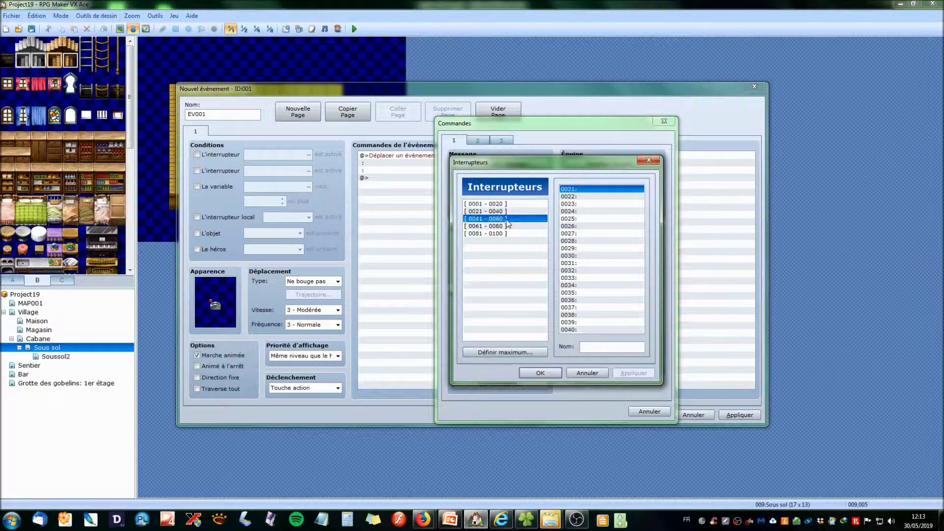
{"action": "left_click", "coordinate": [507, 226]}
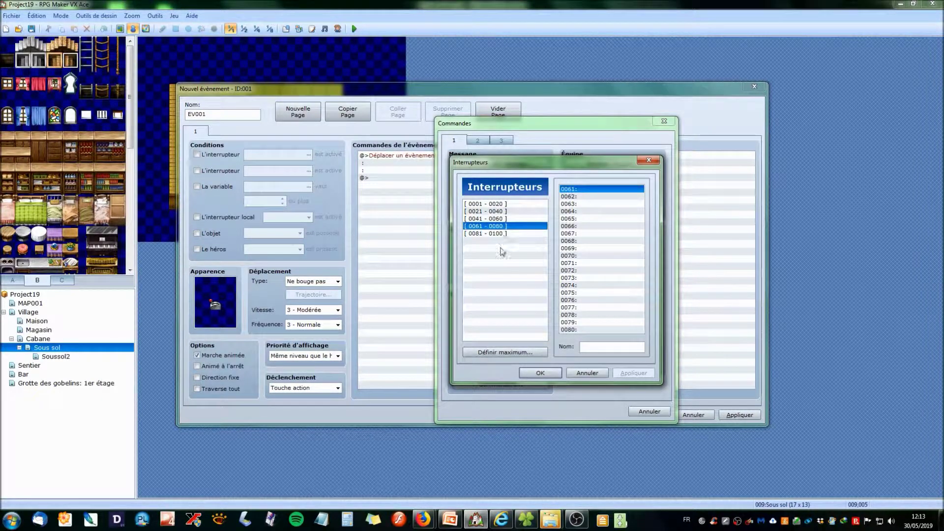
{"action": "left_click", "coordinate": [485, 204]}
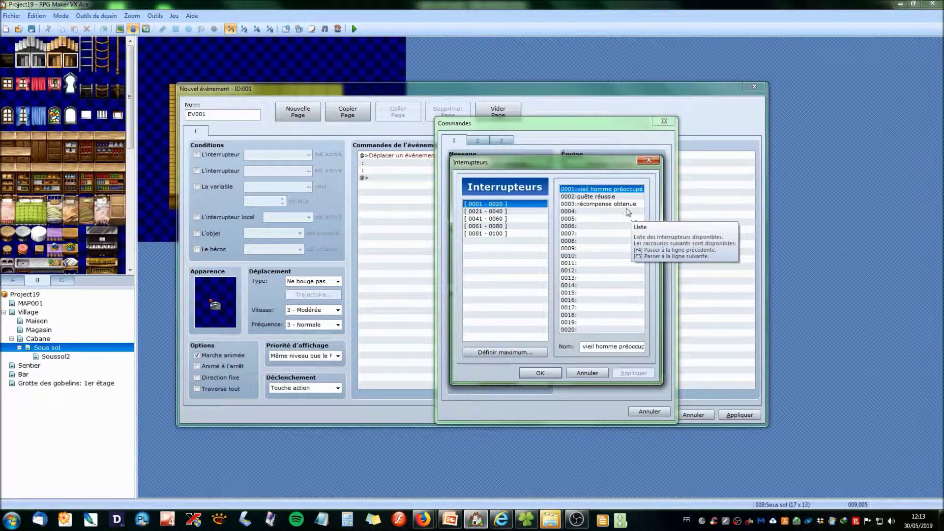
{"action": "left_click", "coordinate": [589, 212]}
{"action": "left_click", "coordinate": [587, 219]}
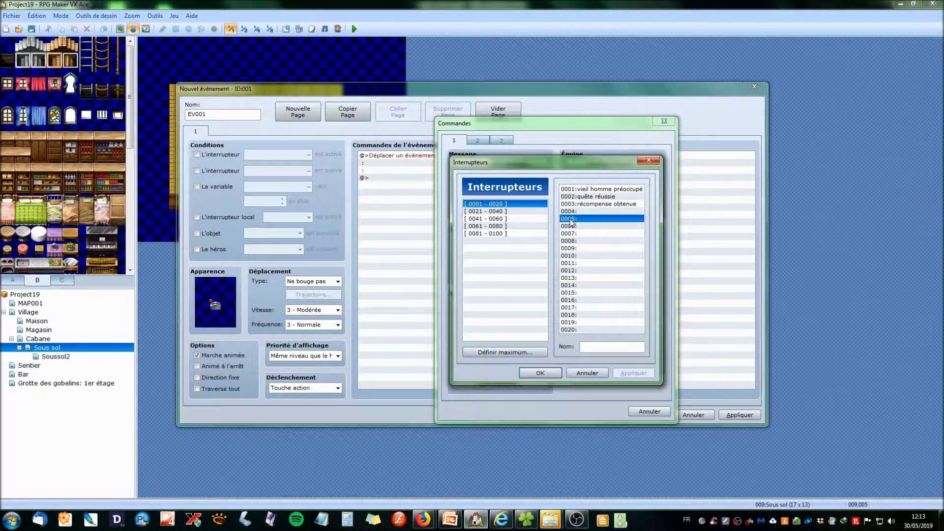
{"action": "left_click", "coordinate": [649, 160]}
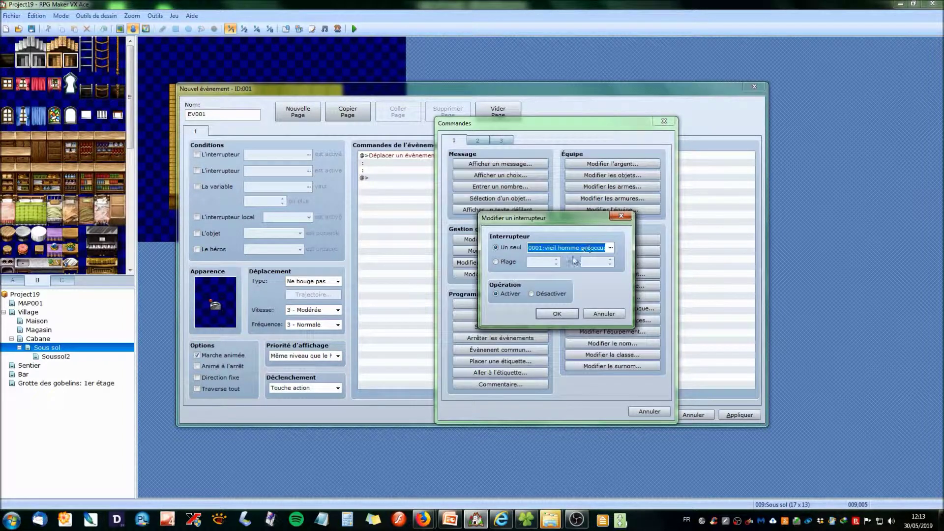
{"action": "left_click", "coordinate": [622, 216]}
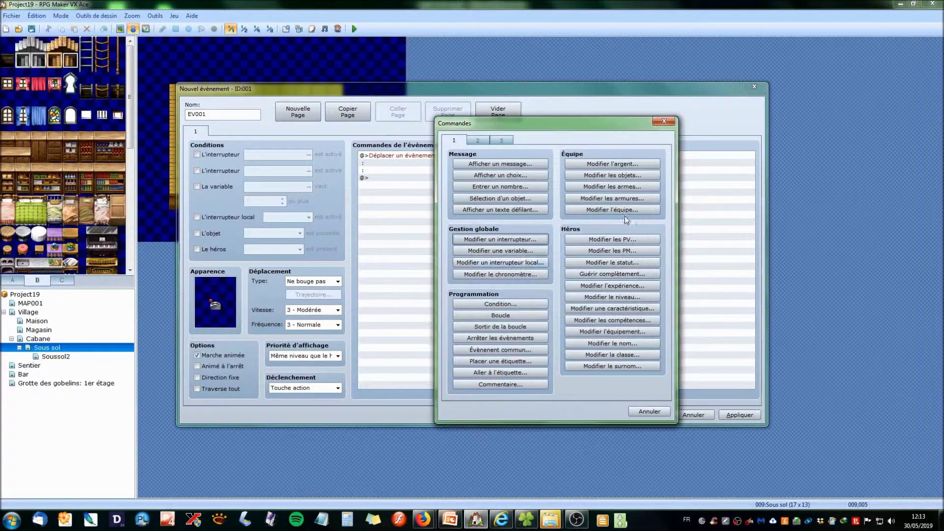
Step: Reopen the global switch list to compare the named switches 0002 and 0003 with unused slots, and close it without choosing one
{"action": "left_click", "coordinate": [515, 241]}
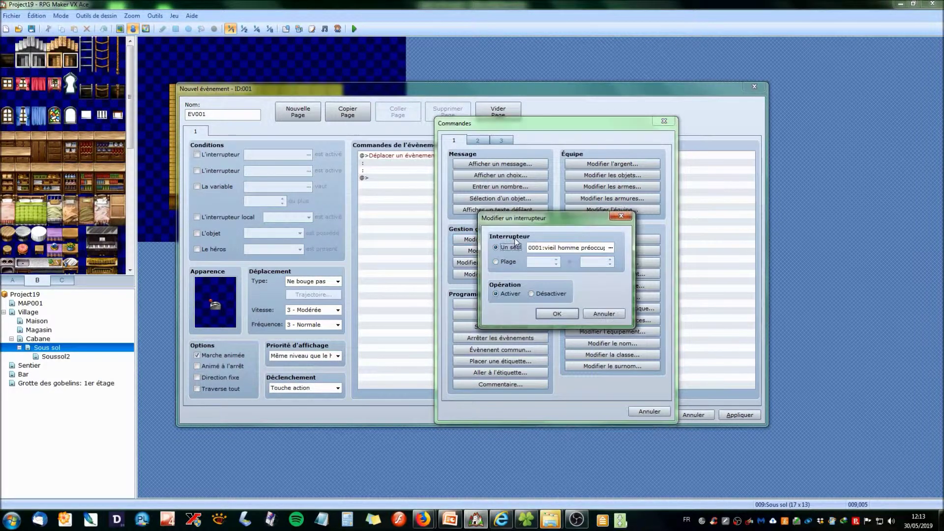
{"action": "left_click", "coordinate": [612, 249]}
{"action": "left_click", "coordinate": [575, 264]}
{"action": "left_click", "coordinate": [575, 288]}
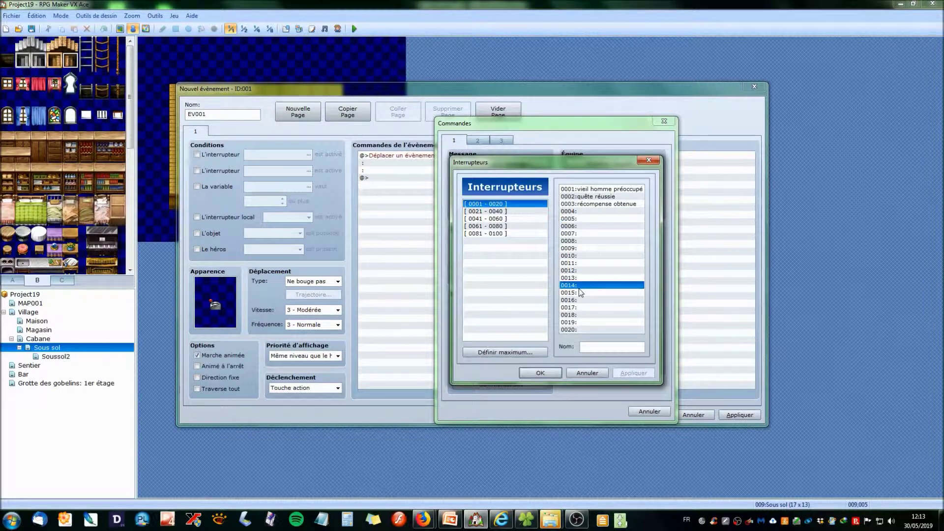
{"action": "left_click", "coordinate": [568, 242]}
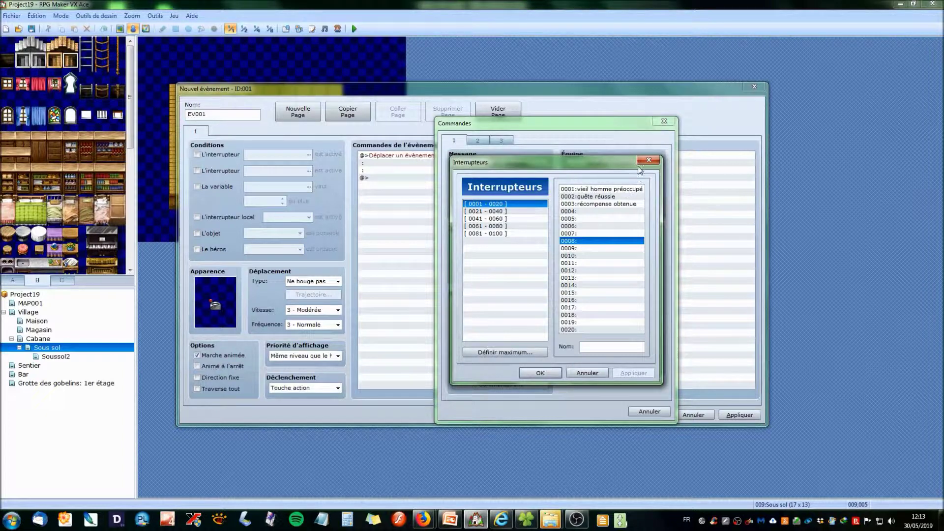
{"action": "left_click", "coordinate": [582, 204]}
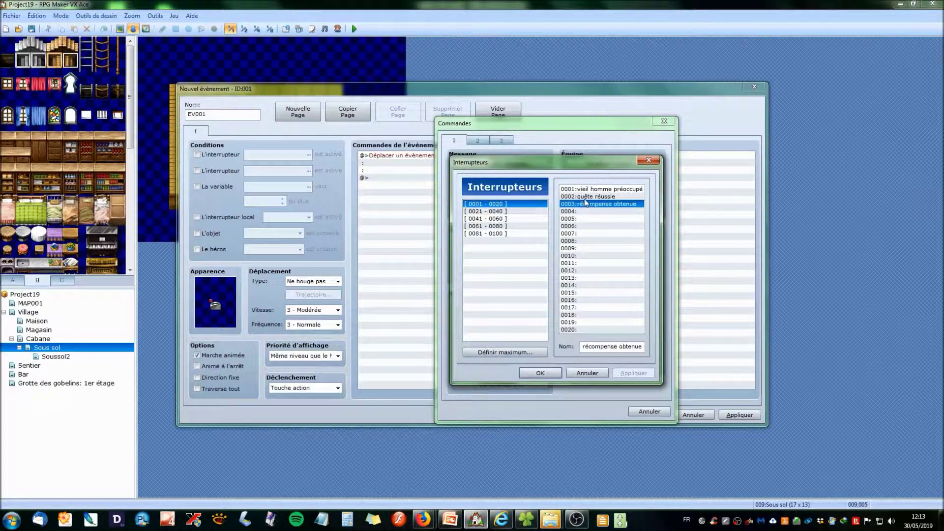
{"action": "left_click", "coordinate": [588, 195]}
{"action": "left_click", "coordinate": [580, 211]}
{"action": "left_click", "coordinate": [582, 226]}
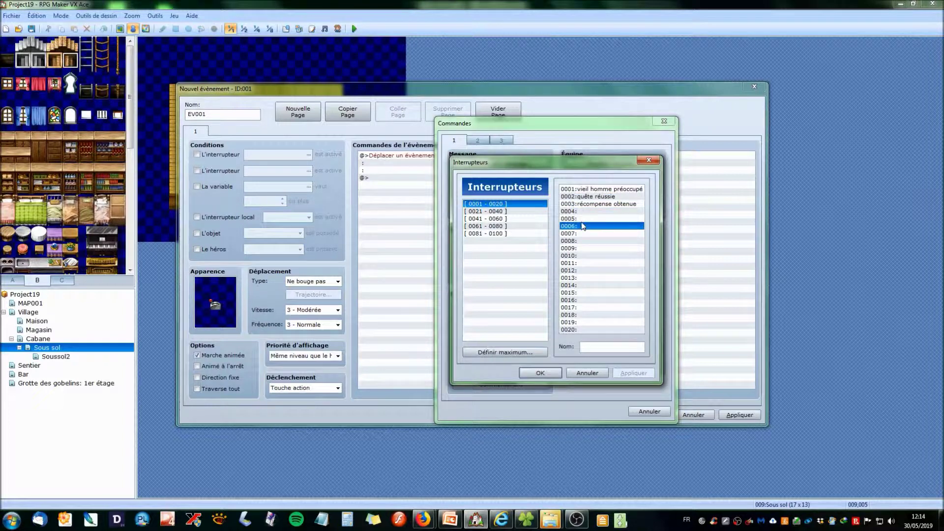
{"action": "left_click", "coordinate": [654, 164]}
{"action": "left_click", "coordinate": [621, 218]}
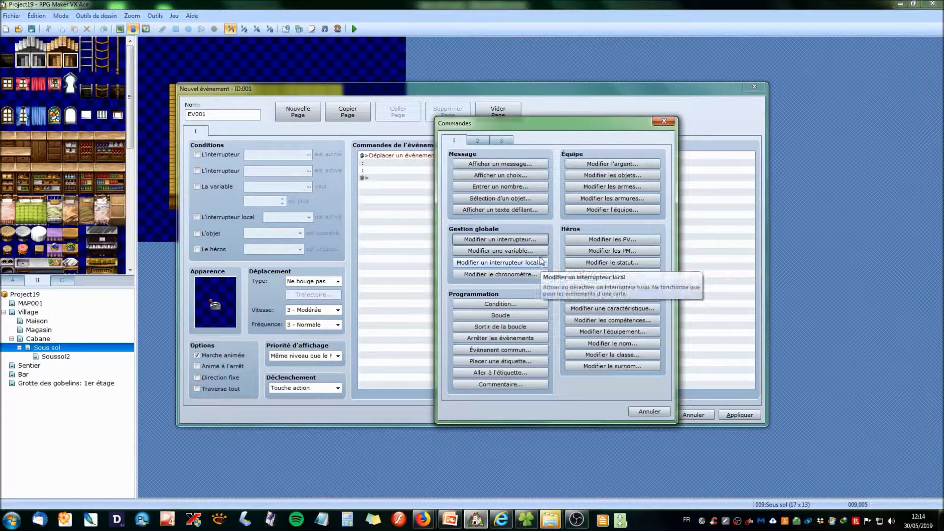
Step: Leave the command selection without adding a switch command and save the lever event in Sous sol
{"action": "left_click", "coordinate": [533, 239]}
{"action": "left_click", "coordinate": [640, 211]}
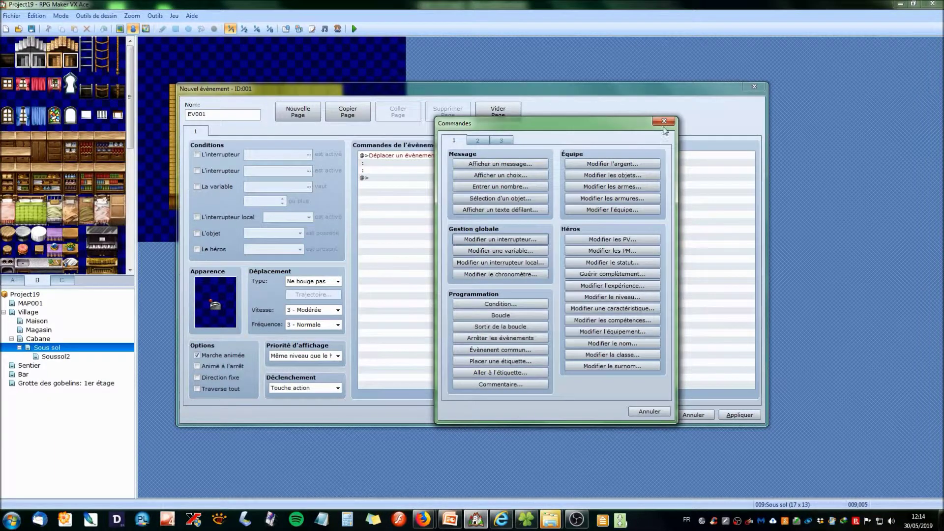
{"action": "left_click", "coordinate": [664, 122]}
{"action": "left_click", "coordinate": [641, 416]}
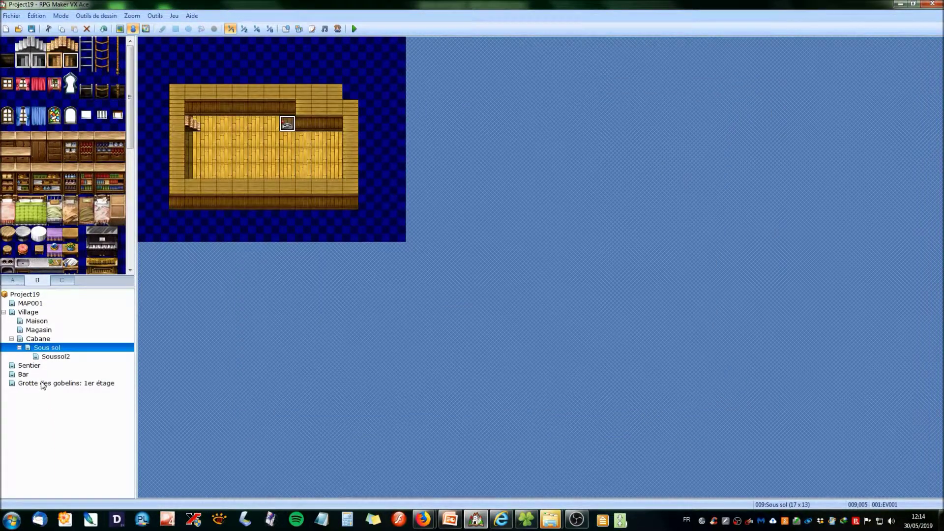
Step: Examine the local switch A command and the second page's condition of the chest event at tile 026,004 of the Village map
{"action": "left_click", "coordinate": [32, 311]}
{"action": "double_click", "coordinate": [555, 109]}
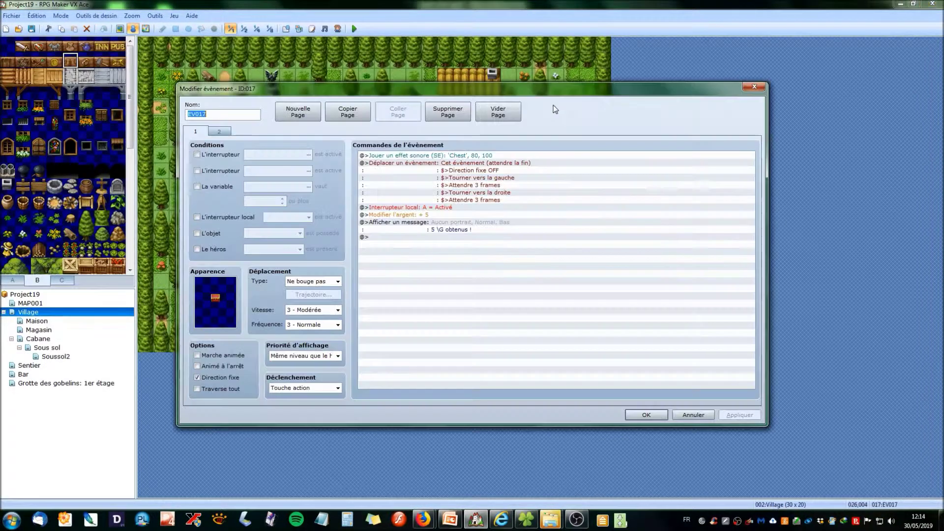
{"action": "left_click", "coordinate": [426, 209]}
{"action": "left_click", "coordinate": [214, 133]}
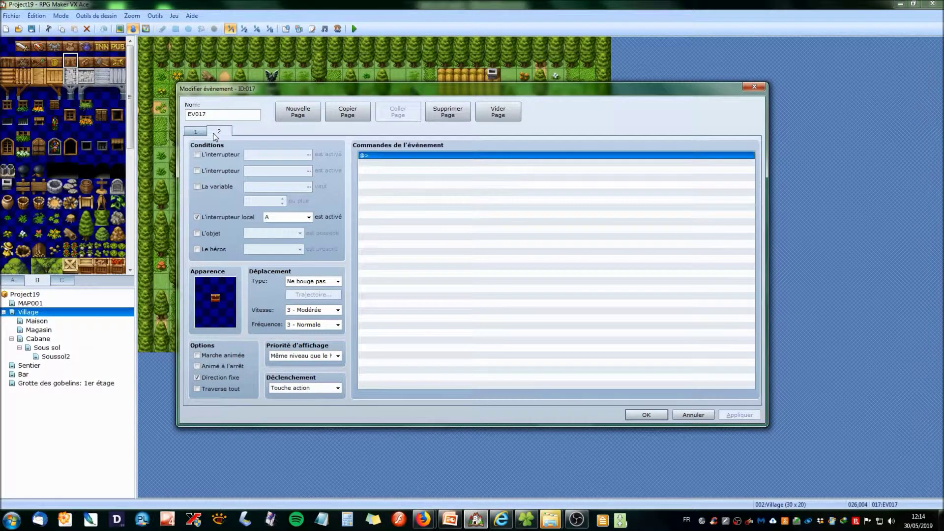
{"action": "left_click", "coordinate": [197, 132]}
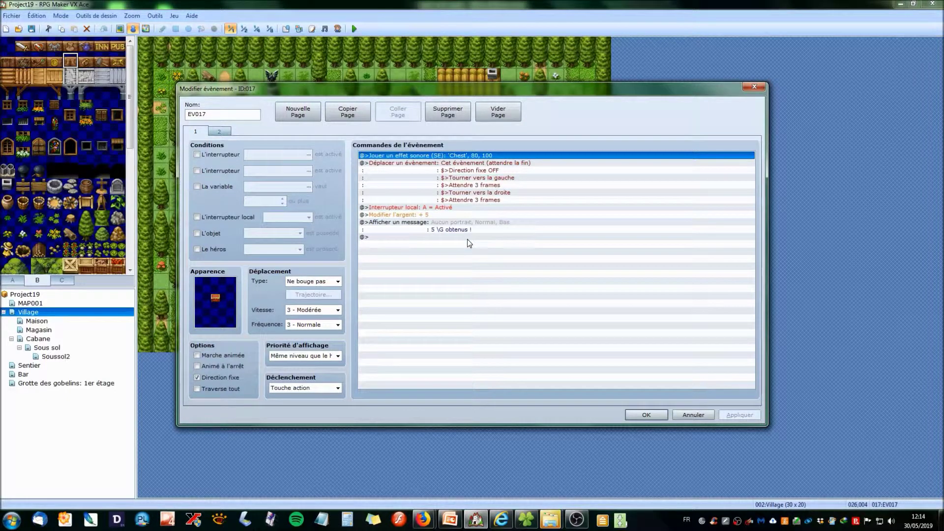
{"action": "left_click", "coordinate": [637, 419]}
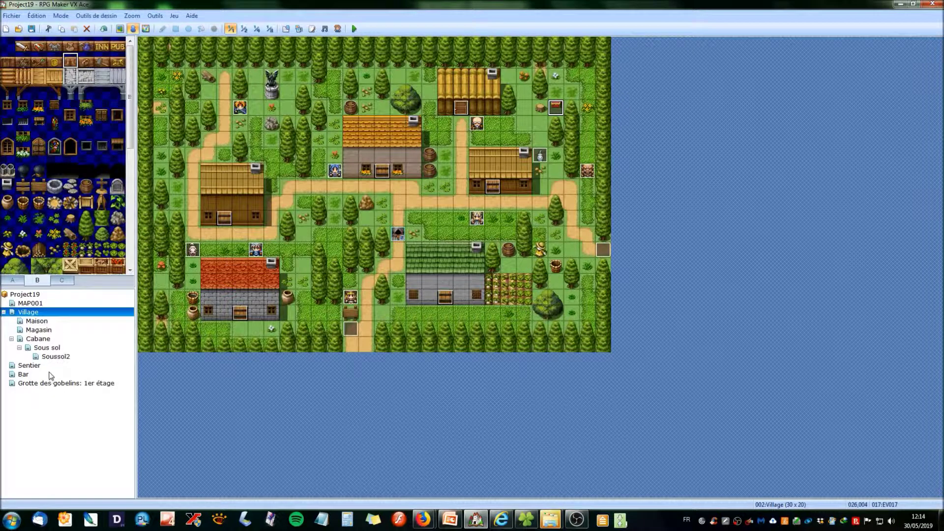
Step: Add a command to the Sous sol lever event that activates local switch A after the lever's turning movement
{"action": "left_click", "coordinate": [45, 357]}
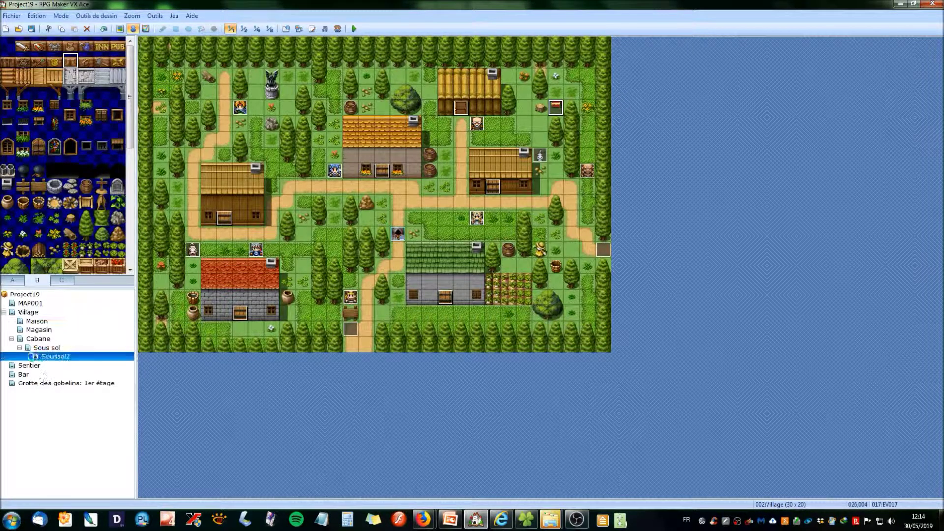
{"action": "left_click", "coordinate": [43, 349]}
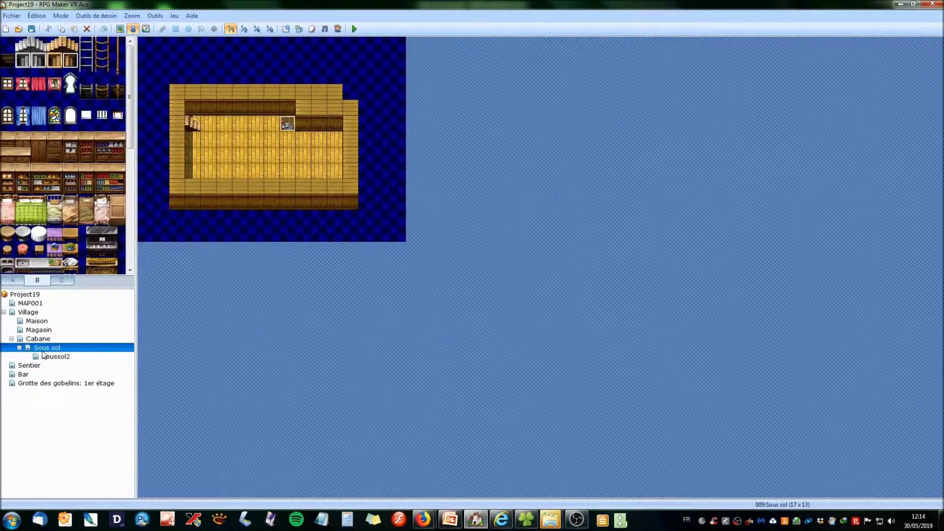
{"action": "double_click", "coordinate": [286, 127]}
{"action": "double_click", "coordinate": [462, 177]}
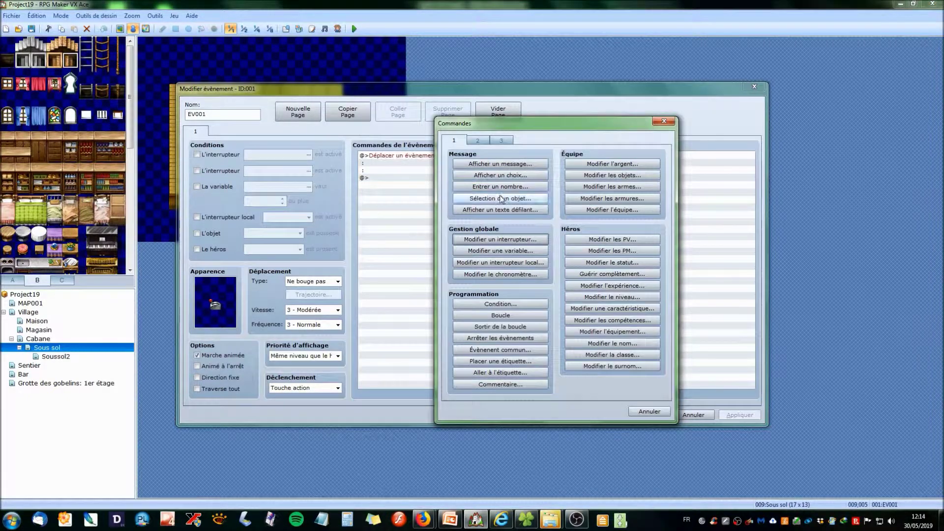
{"action": "left_click", "coordinate": [519, 241]}
{"action": "left_click", "coordinate": [618, 217]}
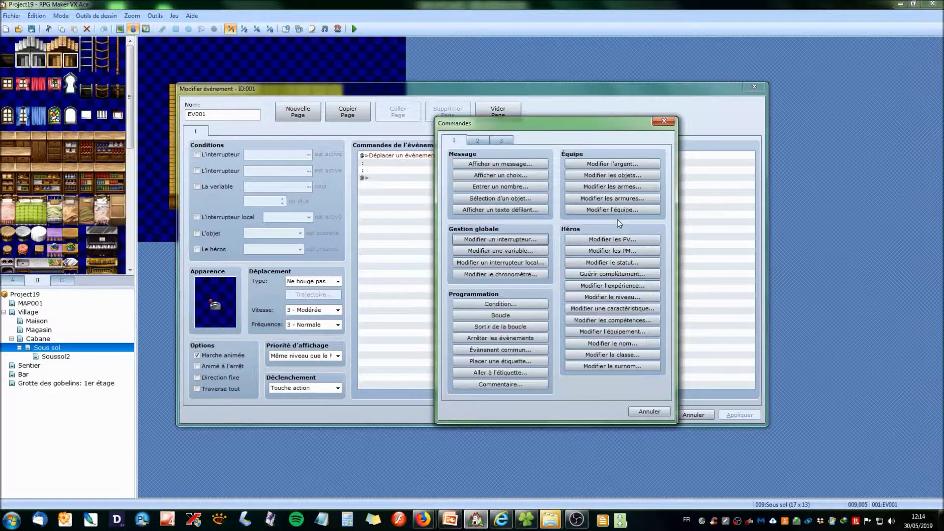
{"action": "left_click", "coordinate": [529, 268]}
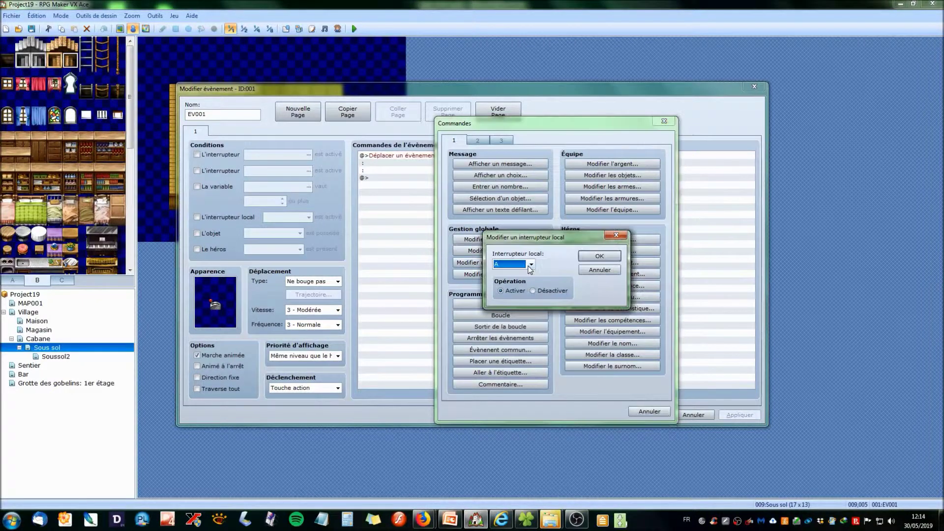
{"action": "left_click", "coordinate": [598, 256]}
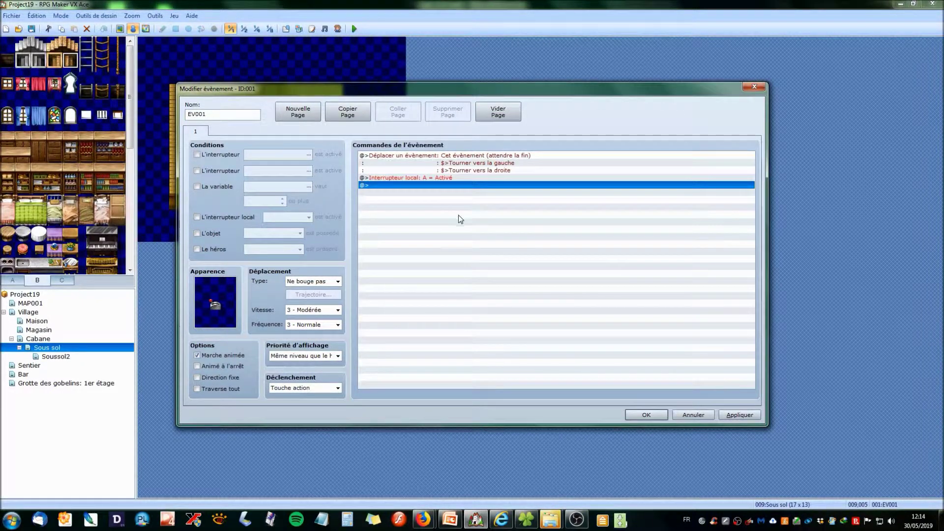
Step: Duplicate the lever event's page as a second page and give it the right-leaning grey lever graphic, third row and third column of !Switch1
{"action": "left_click", "coordinate": [348, 112]}
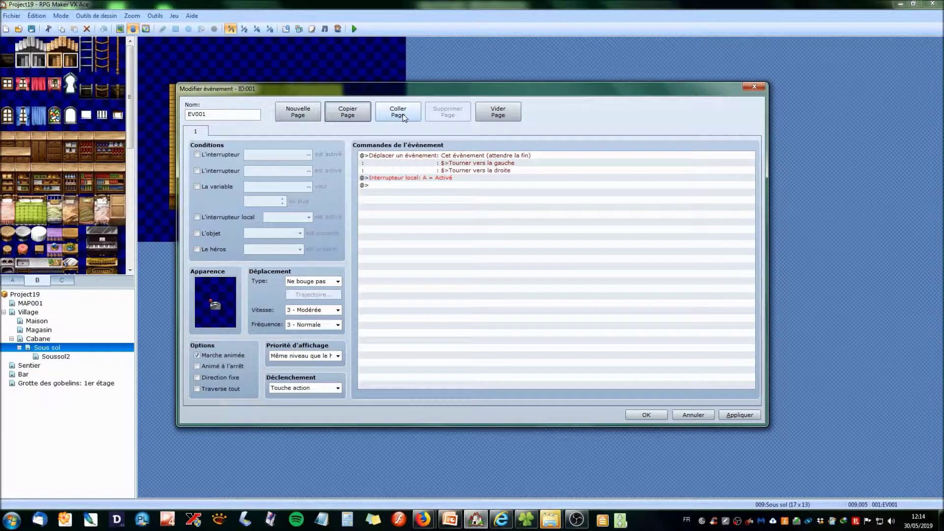
{"action": "left_click", "coordinate": [402, 115]}
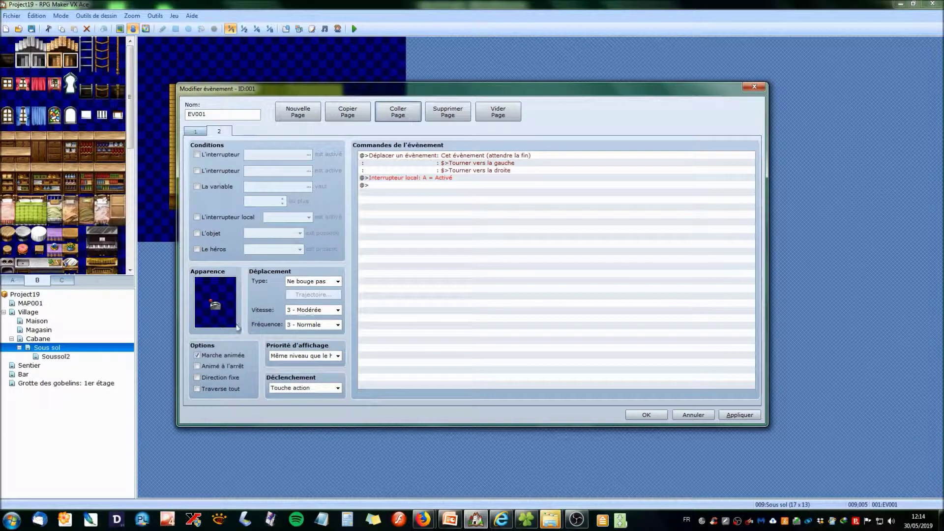
{"action": "double_click", "coordinate": [223, 295]}
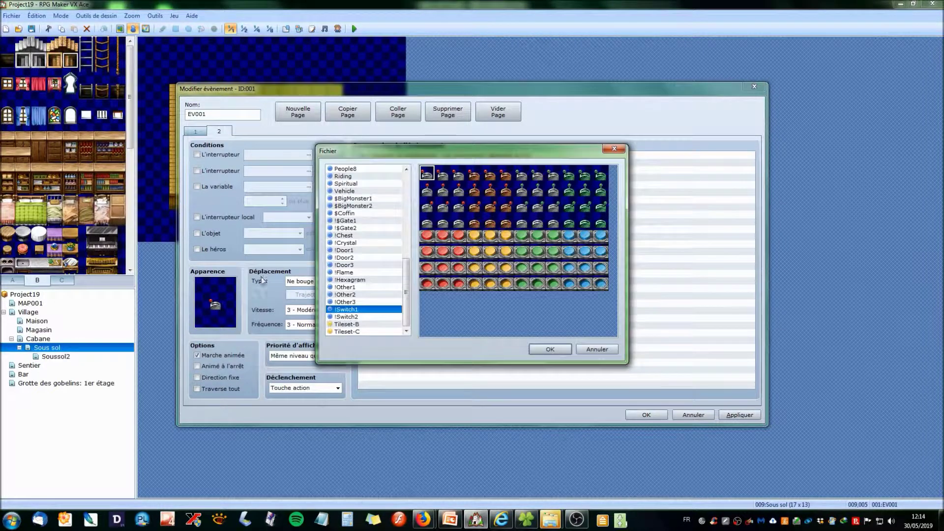
{"action": "left_click", "coordinate": [460, 207]}
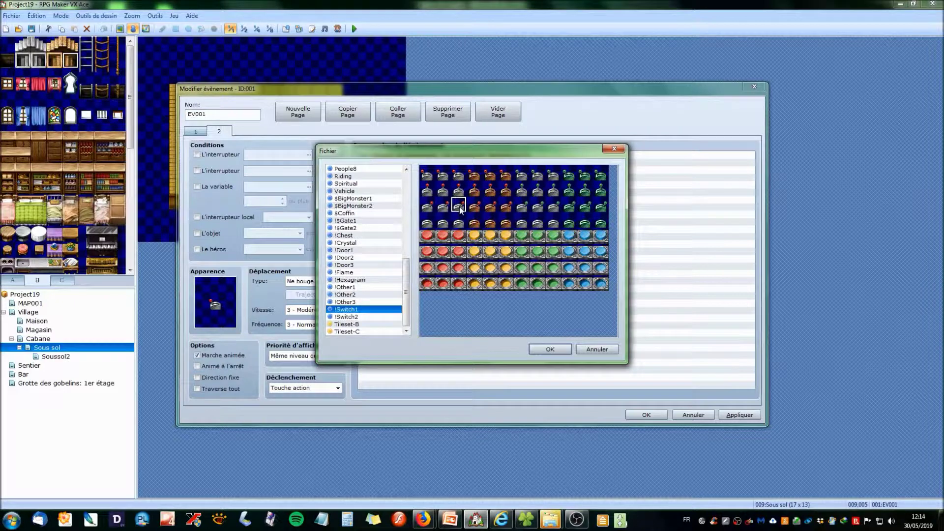
{"action": "left_click", "coordinate": [544, 352]}
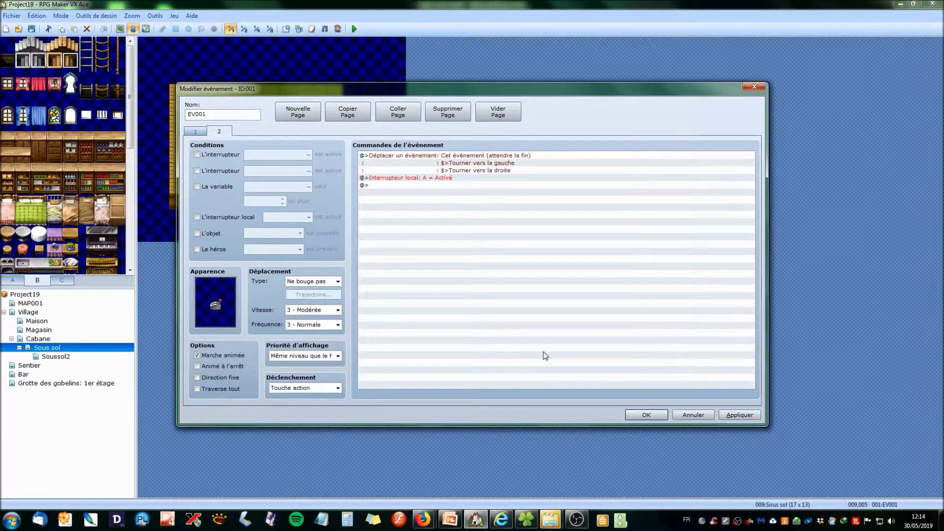
Step: Delete the movement and local switch commands from the lever event's second page
{"action": "right_click", "coordinate": [476, 165]}
{"action": "left_click", "coordinate": [512, 221]}
{"action": "right_click", "coordinate": [453, 161]}
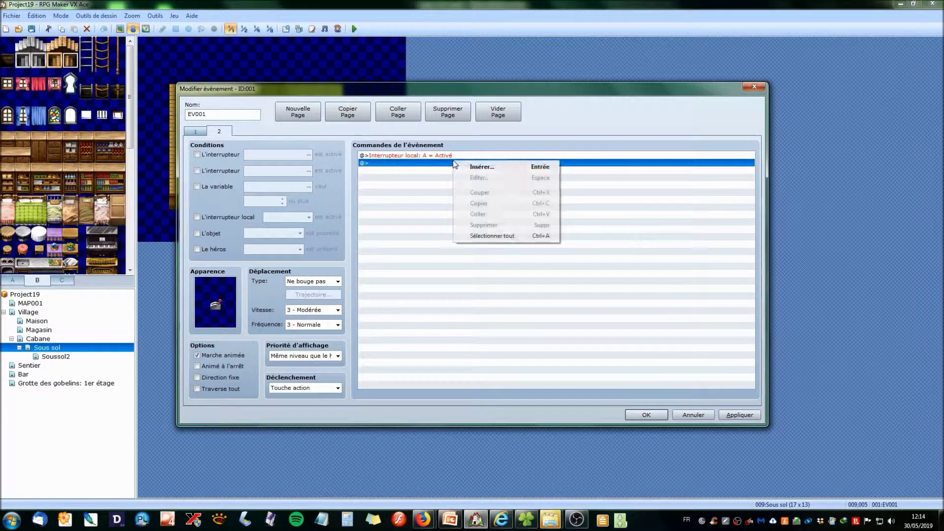
{"action": "right_click", "coordinate": [447, 155]}
{"action": "left_click", "coordinate": [497, 222]}
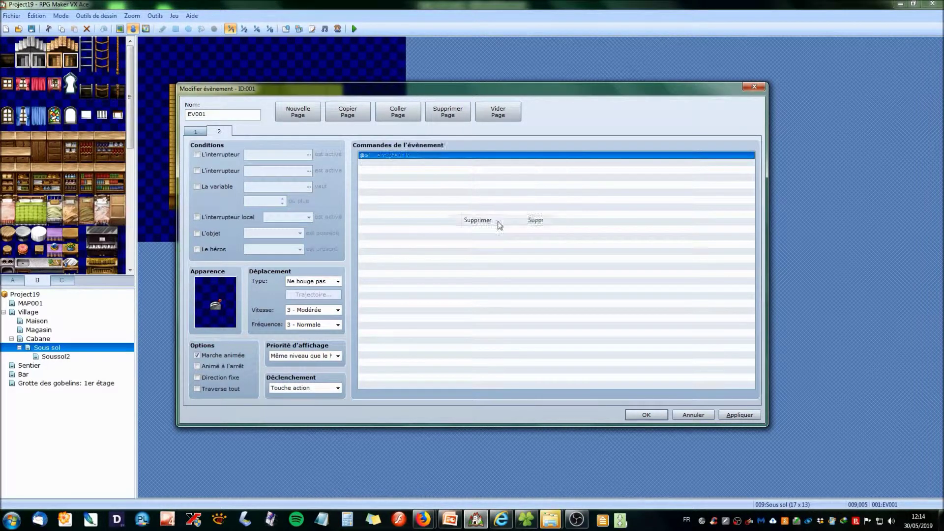
Step: Start a variable command on the lever event's first page, name variable 0001 interrupteurs and choose it
{"action": "left_click", "coordinate": [196, 131]}
{"action": "double_click", "coordinate": [394, 185]}
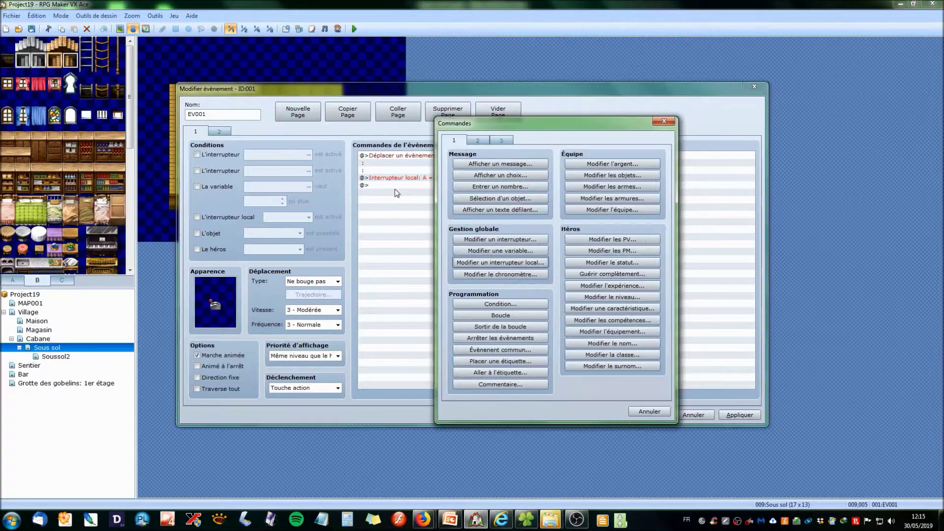
{"action": "left_click", "coordinate": [492, 251]}
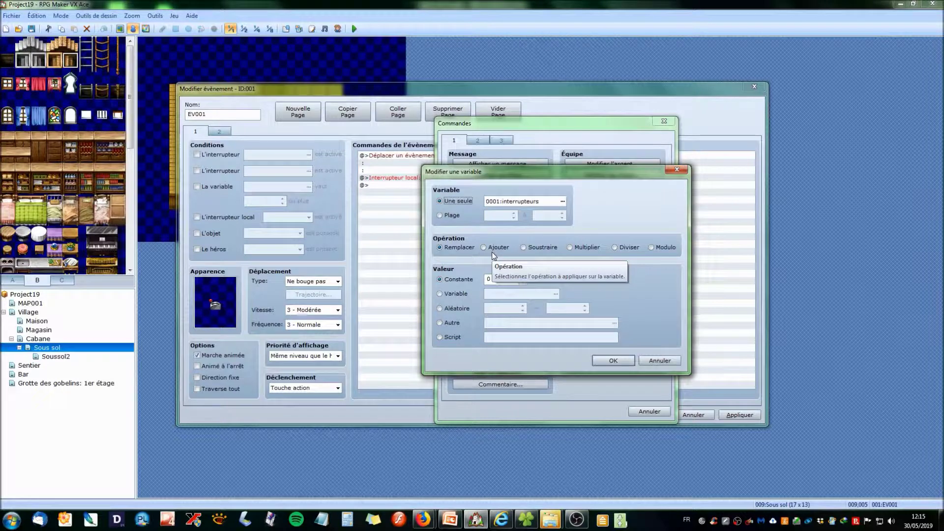
{"action": "left_click", "coordinate": [562, 201]}
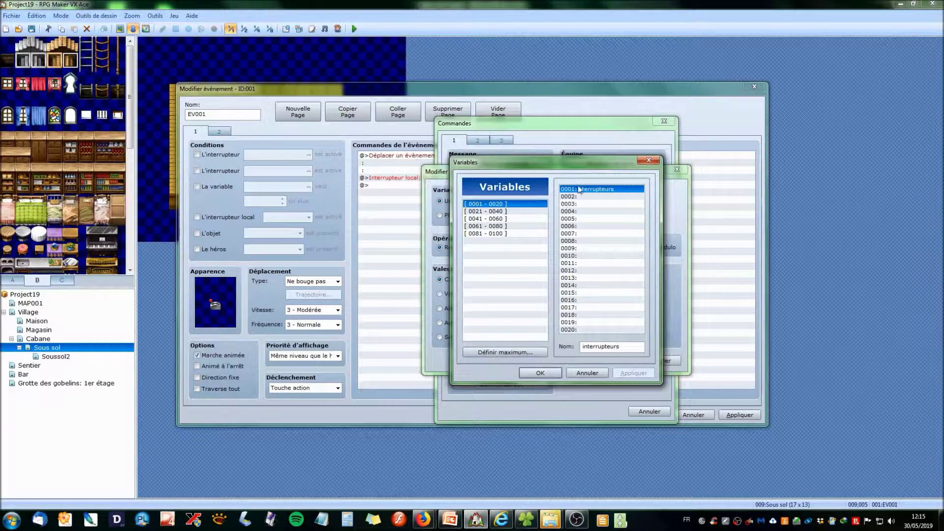
{"action": "double_click", "coordinate": [637, 349]}
{"action": "key", "text": "BackSpace"}
{"action": "key", "text": "BackSpace"}
{"action": "key", "text": "BackSpace"}
{"action": "key", "text": "BackSpace"}
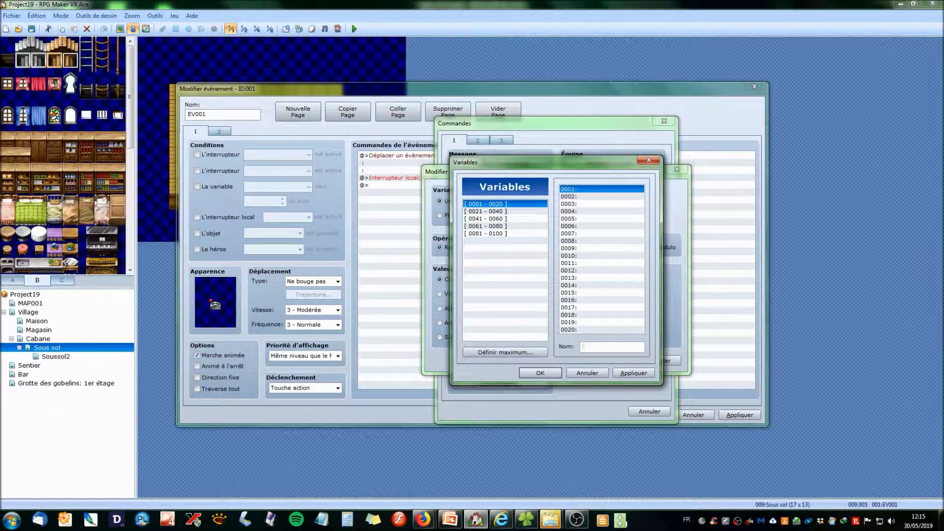
{"action": "type", "text": "on"}
{"action": "type", "text": "interrupty"}
{"action": "left_click", "coordinate": [634, 373]}
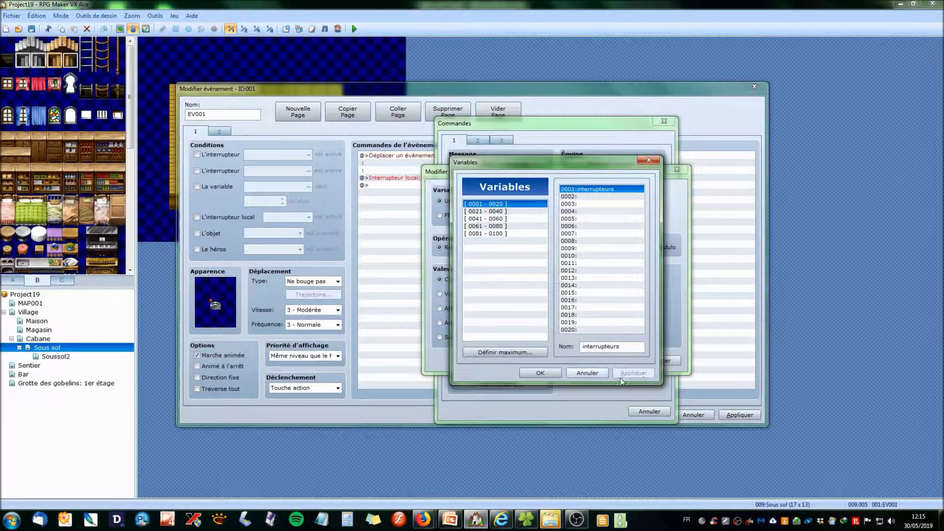
{"action": "left_click", "coordinate": [539, 373]}
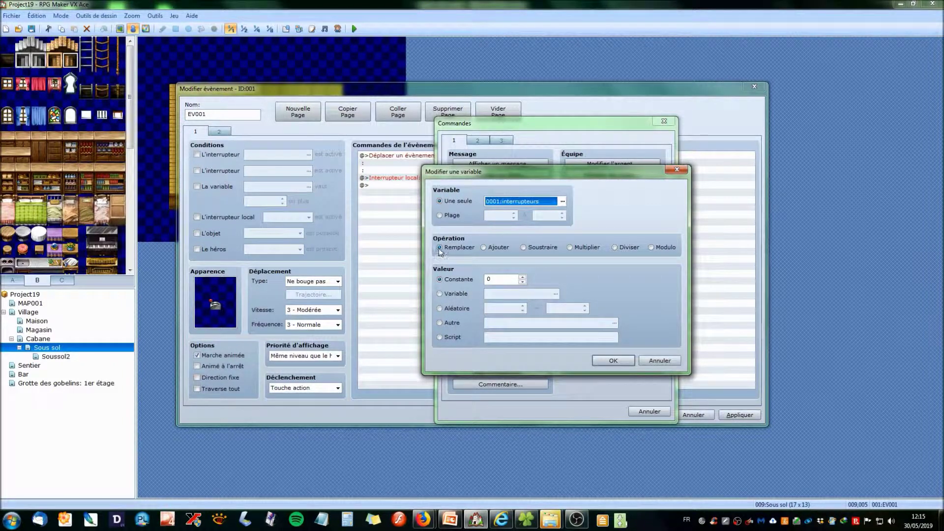
Step: Configure the command to add the constant 1 to variable 0001:interrupteurs and insert it into the first page
{"action": "left_click", "coordinate": [484, 248]}
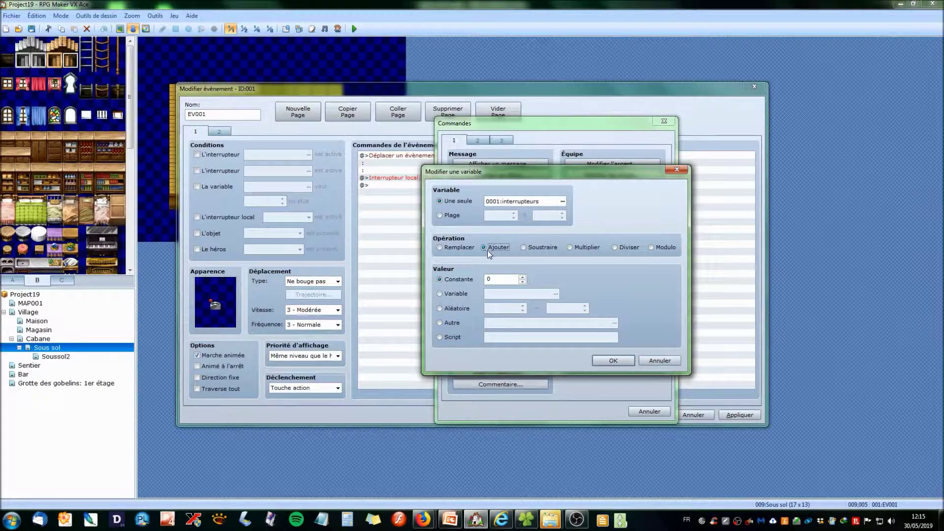
{"action": "left_click", "coordinate": [523, 277]}
{"action": "left_click", "coordinate": [522, 277]}
{"action": "left_click", "coordinate": [551, 248]}
{"action": "left_click", "coordinate": [616, 247]}
{"action": "left_click", "coordinate": [652, 247]}
{"action": "left_click", "coordinate": [492, 248]}
{"action": "left_click", "coordinate": [440, 248]}
{"action": "left_click", "coordinate": [522, 281]}
{"action": "left_click", "coordinate": [610, 363]}
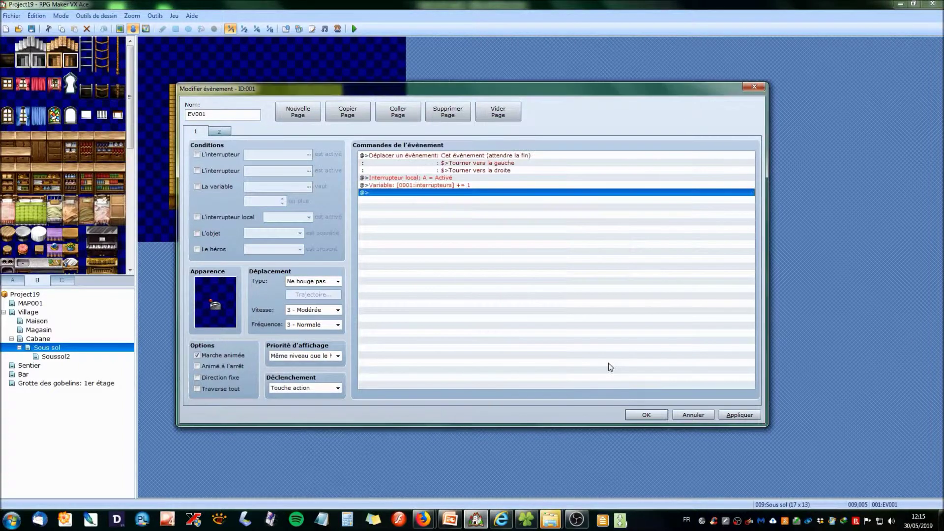
Step: Save the lever event with its new variable command
{"action": "left_click", "coordinate": [461, 187]}
{"action": "left_click_drag", "start_coordinate": [396, 82], "coordinate": [553, 65]}
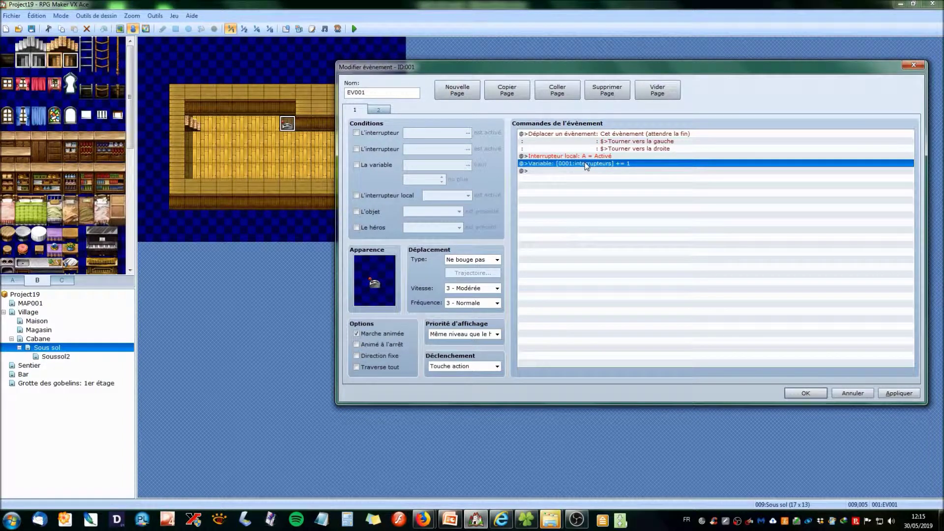
{"action": "left_click_drag", "start_coordinate": [422, 71], "coordinate": [527, 102]}
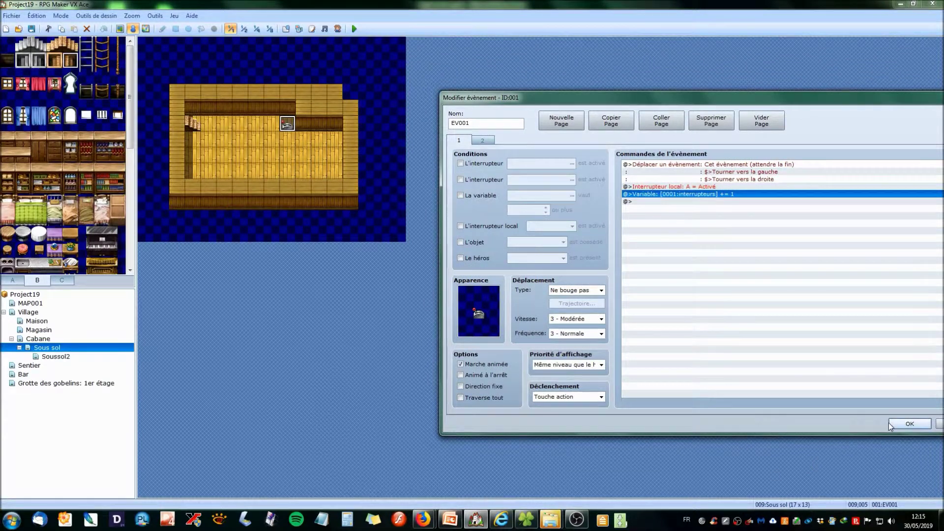
{"action": "left_click", "coordinate": [909, 424]}
Step: Look at the Soussol2 map around tile 009,005 and return to the Sous sol map
{"action": "left_click", "coordinate": [69, 357]}
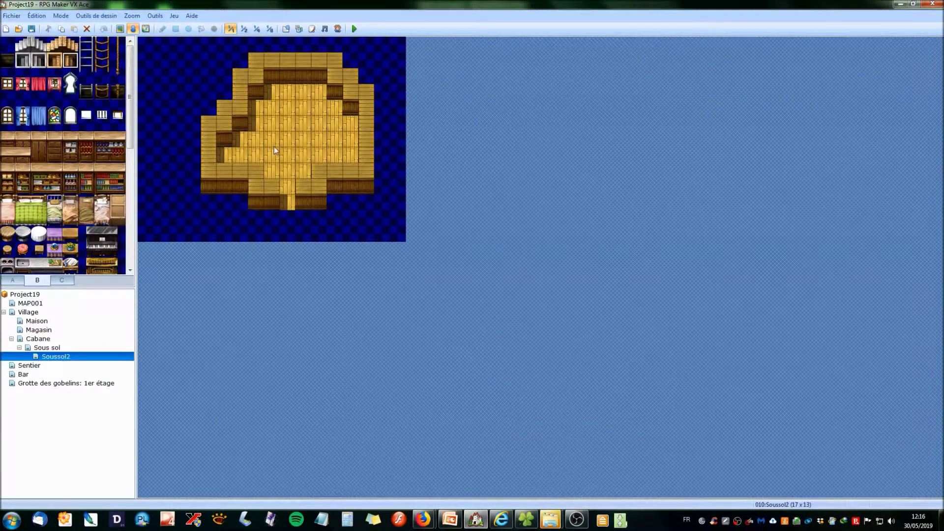
{"action": "left_click", "coordinate": [304, 123]}
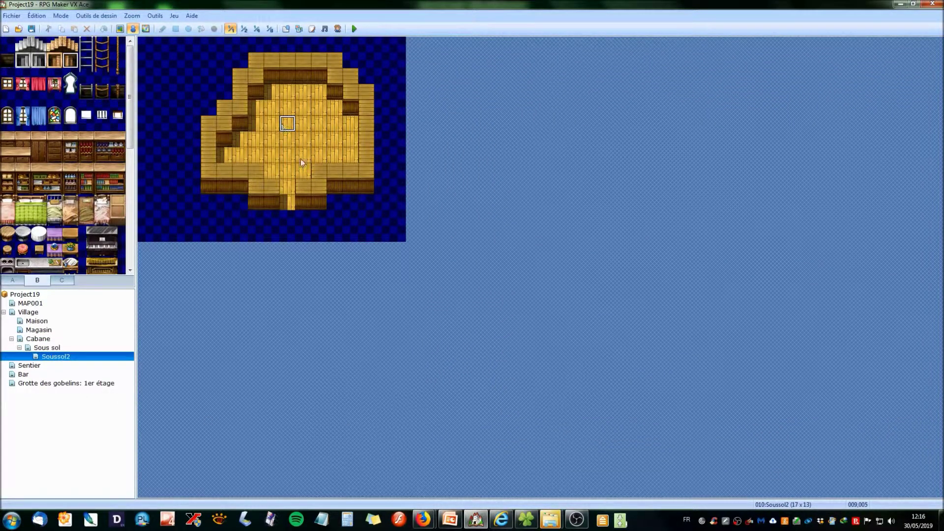
{"action": "left_click", "coordinate": [44, 349]}
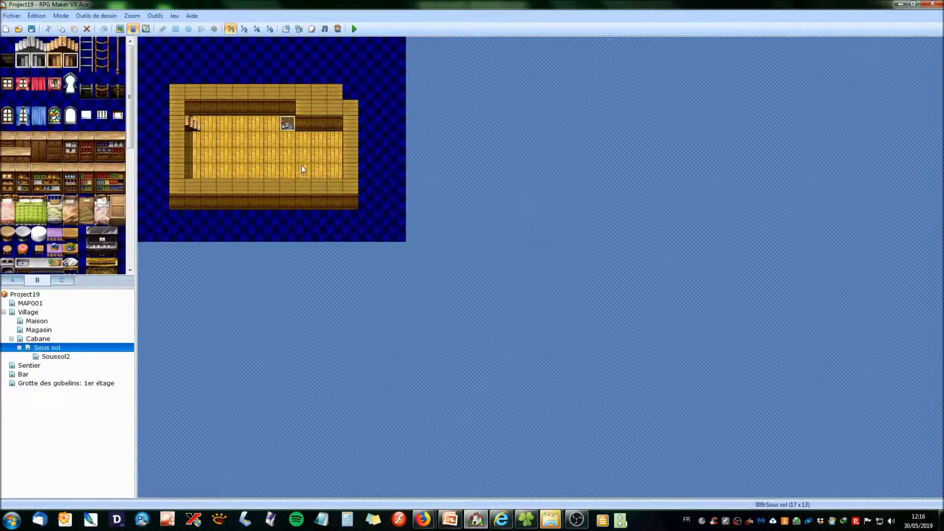
Step: Review both pages of the Sous sol lever event and close it without copying the event
{"action": "right_click", "coordinate": [285, 123]}
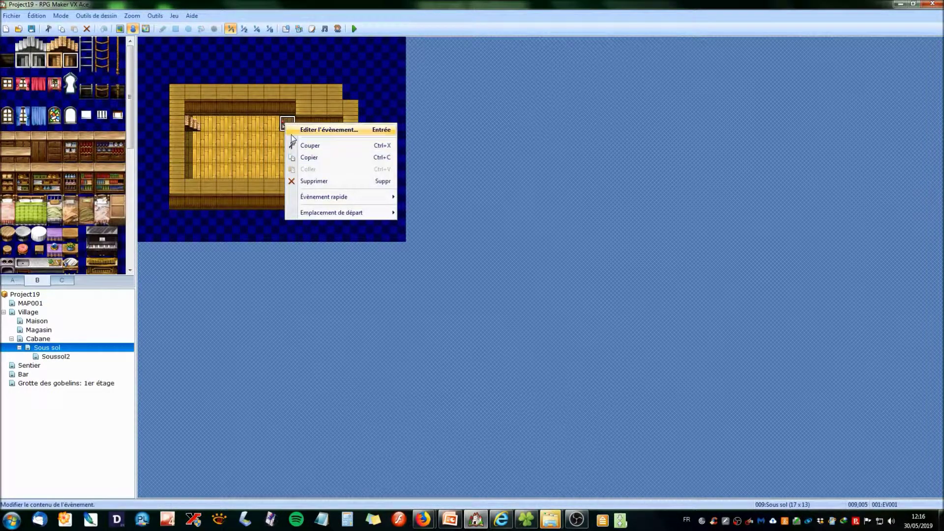
{"action": "left_click", "coordinate": [285, 121]}
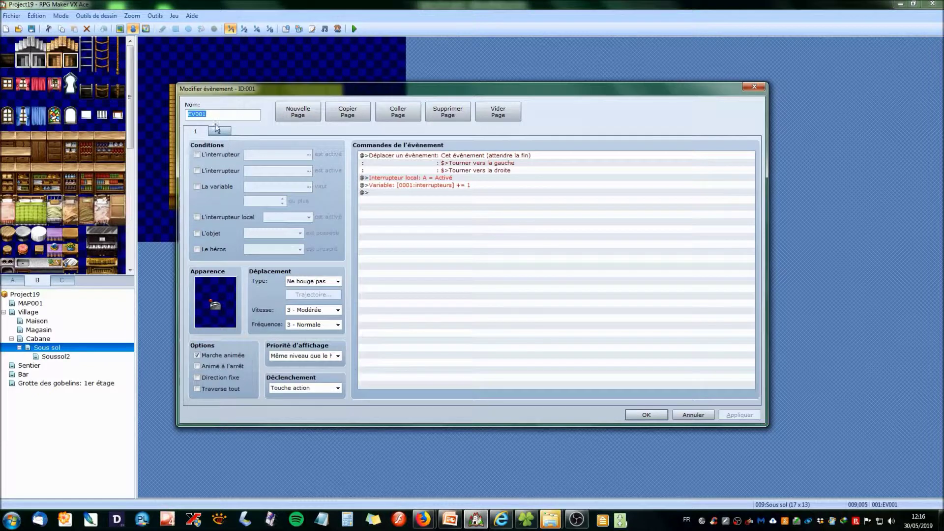
{"action": "left_click", "coordinate": [218, 132]}
{"action": "left_click", "coordinate": [197, 132]}
{"action": "key", "text": "Return"}
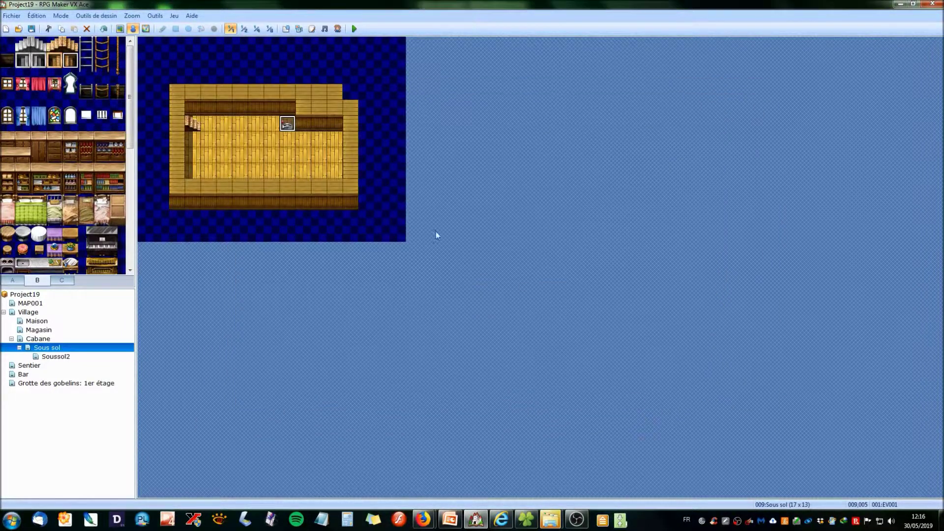
{"action": "right_click", "coordinate": [286, 126]}
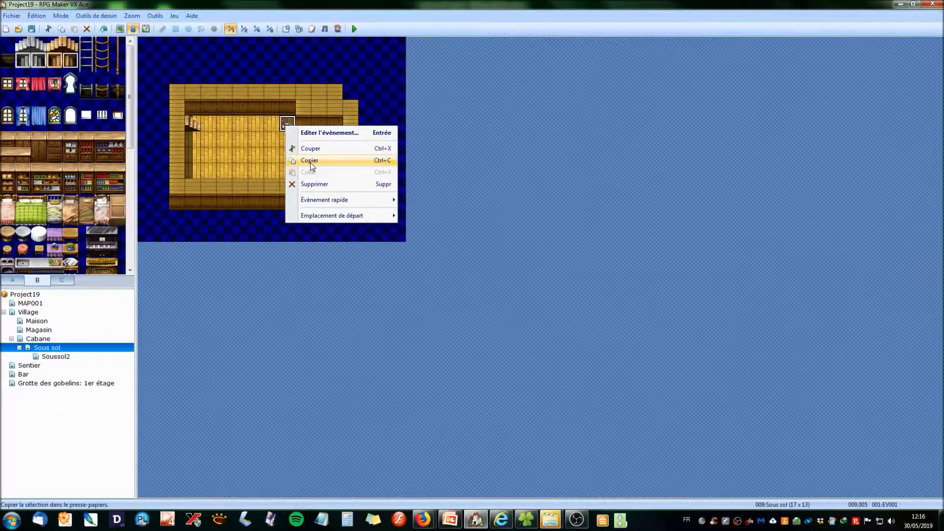
{"action": "left_click", "coordinate": [258, 155]}
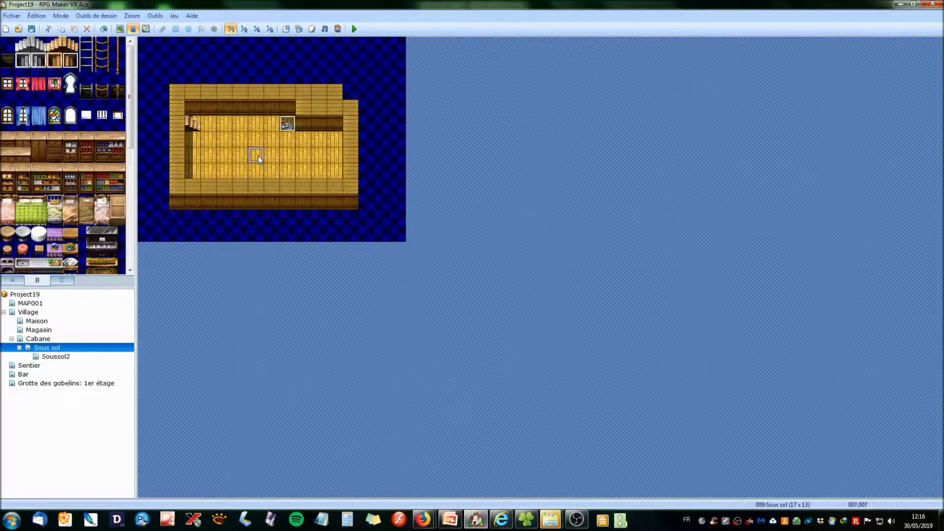
Step: Make the second page of the Sous sol lever event require local switch A
{"action": "double_click", "coordinate": [287, 124]}
{"action": "left_click", "coordinate": [216, 131]}
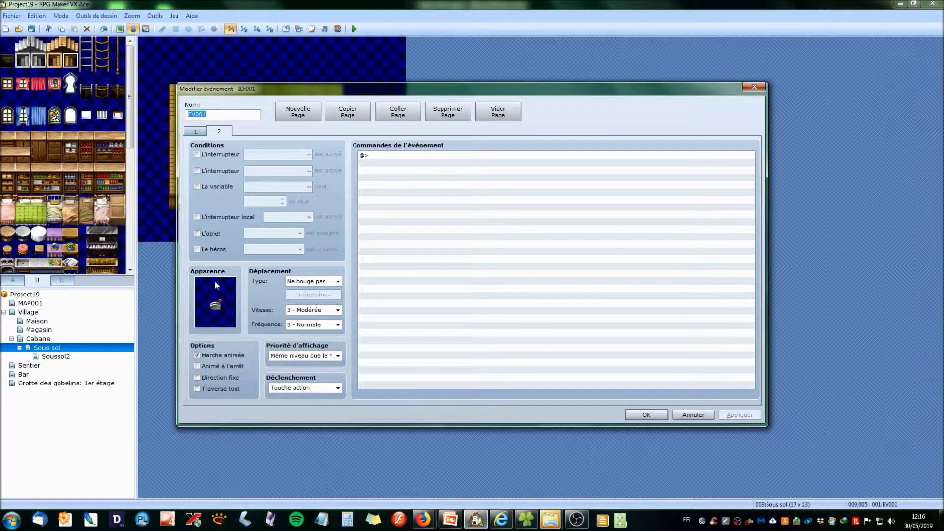
{"action": "left_click", "coordinate": [189, 133]}
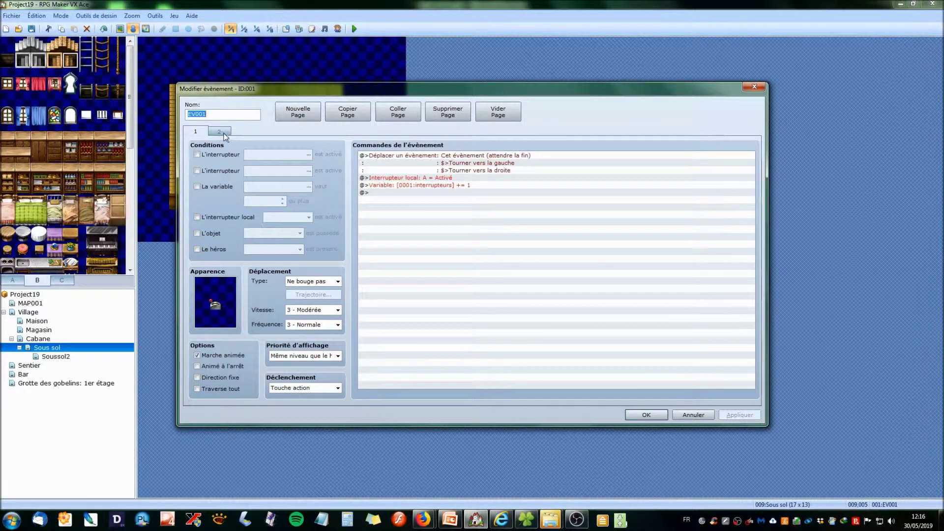
{"action": "left_click", "coordinate": [221, 133]}
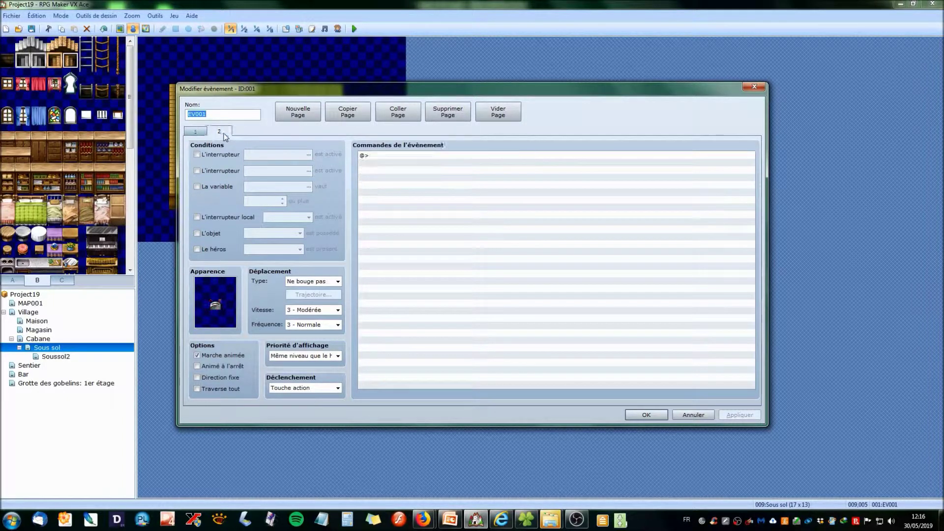
{"action": "left_click", "coordinate": [198, 154]}
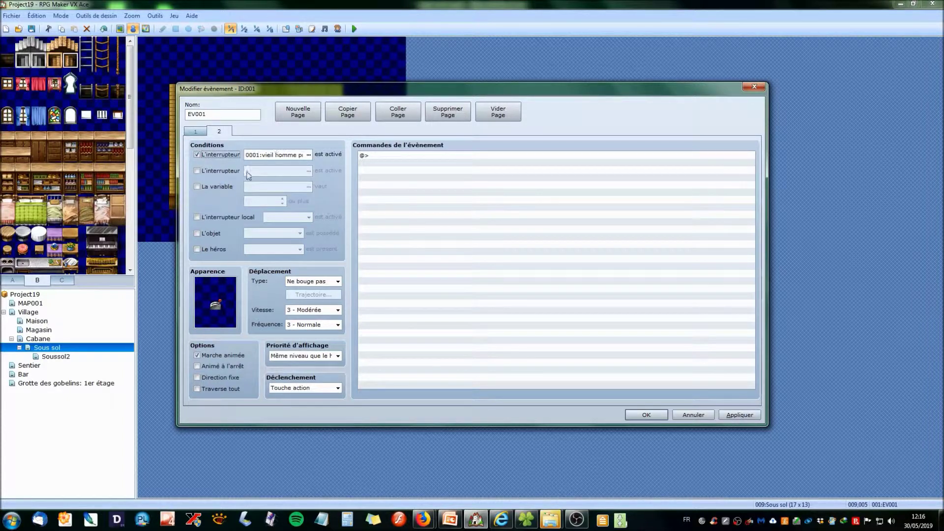
{"action": "left_click", "coordinate": [201, 156]}
{"action": "left_click", "coordinate": [197, 217]}
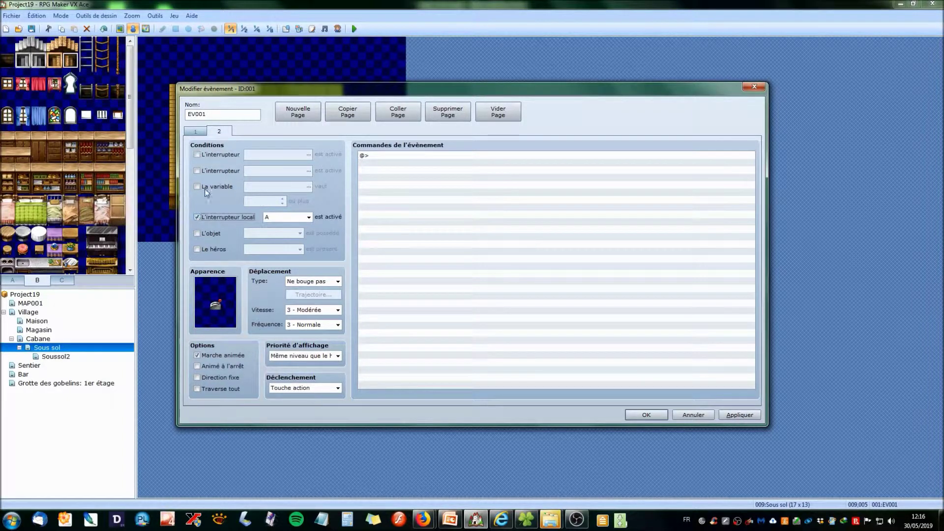
Step: Check the first page's move and local switch commands against the second page and save the lever event
{"action": "left_click", "coordinate": [195, 131]}
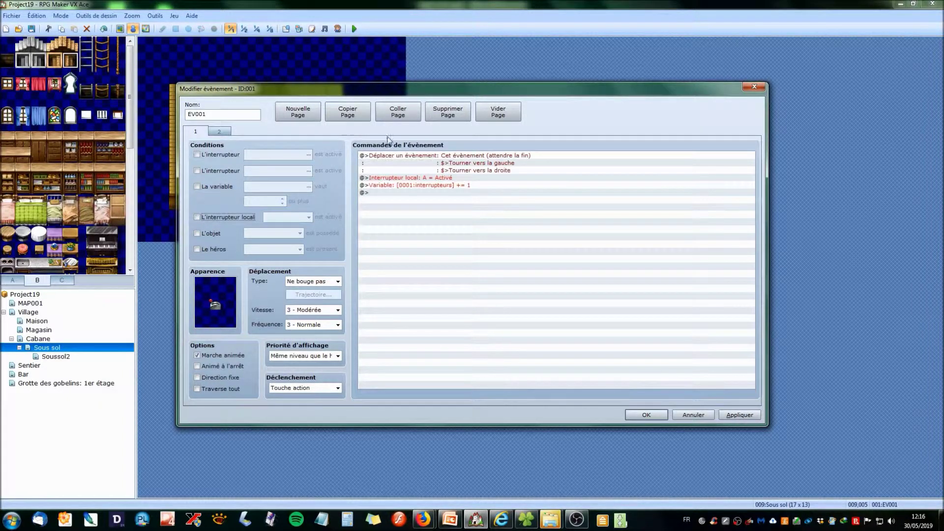
{"action": "left_click", "coordinate": [419, 154]}
{"action": "left_click", "coordinate": [421, 178]}
{"action": "left_click", "coordinate": [221, 132]}
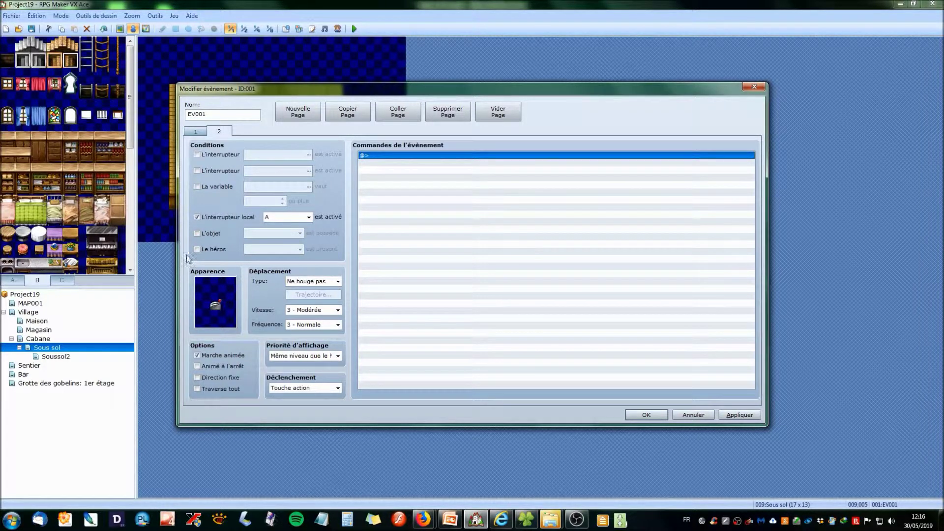
{"action": "left_click", "coordinate": [196, 132]}
{"action": "left_click", "coordinate": [646, 414]}
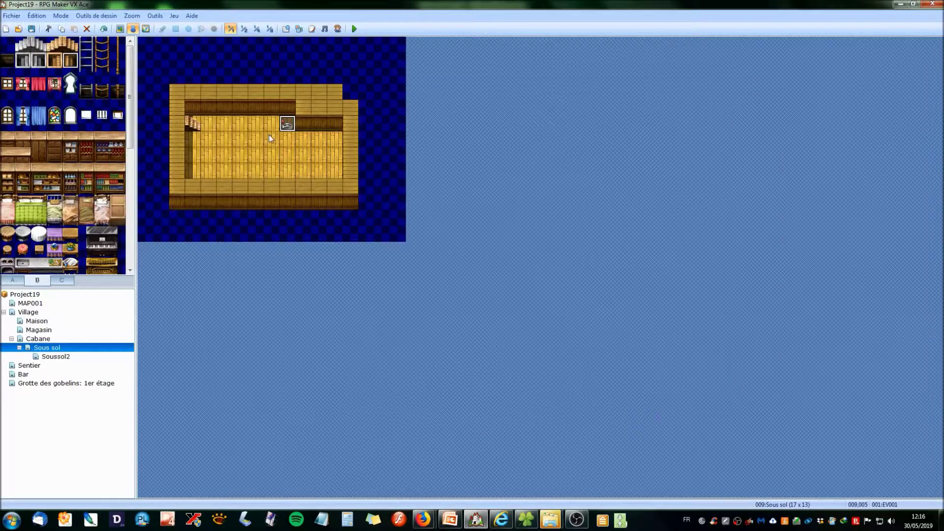
Step: Copy the lever event and paste it onto the east and west edges of the Sous sol room
{"action": "right_click", "coordinate": [289, 124]}
{"action": "left_click", "coordinate": [315, 160]}
{"action": "right_click", "coordinate": [336, 158]}
{"action": "left_click", "coordinate": [350, 203]}
{"action": "right_click", "coordinate": [193, 156]}
{"action": "left_click", "coordinate": [211, 203]}
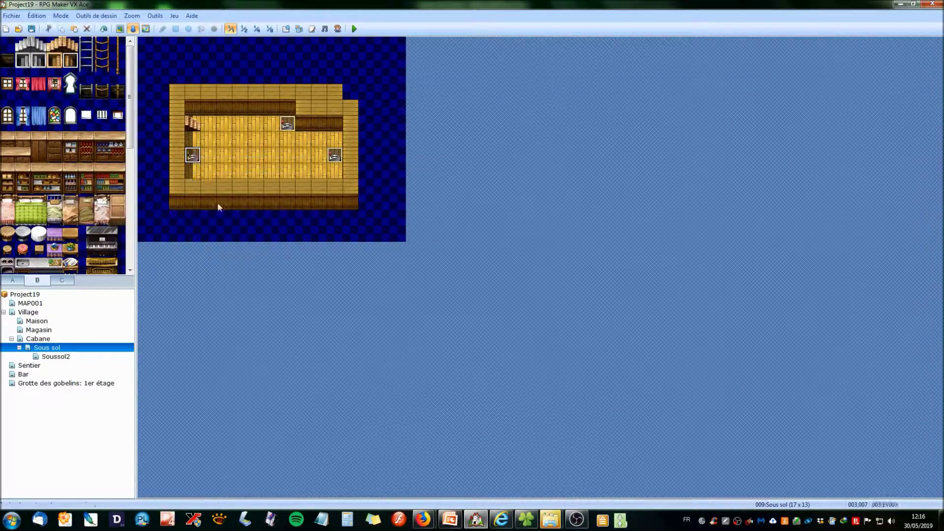
Step: Look through the A and B tilesets for a crack tile that suits the Sous sol wall
{"action": "left_click", "coordinate": [13, 280]}
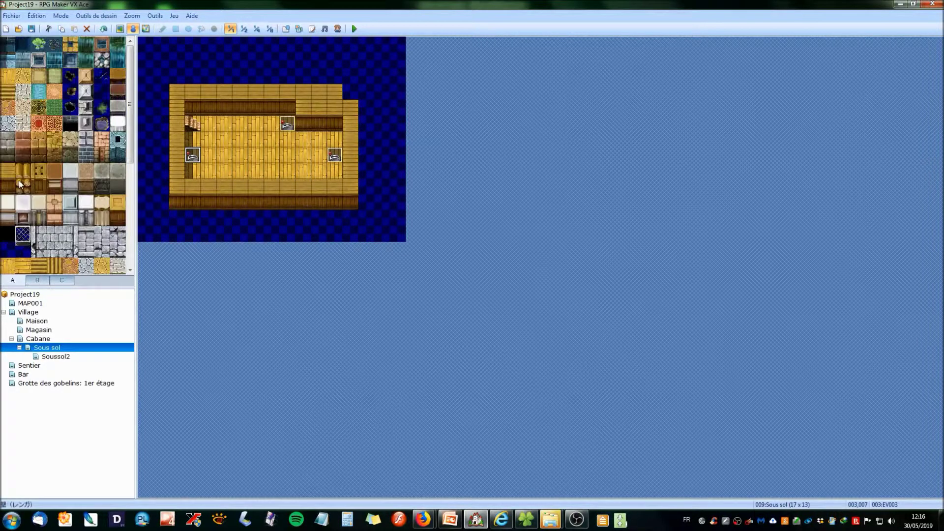
{"action": "scroll", "coordinate": [53, 130], "scroll_direction": "down", "scroll_amount": 3}
{"action": "left_click", "coordinate": [37, 280]}
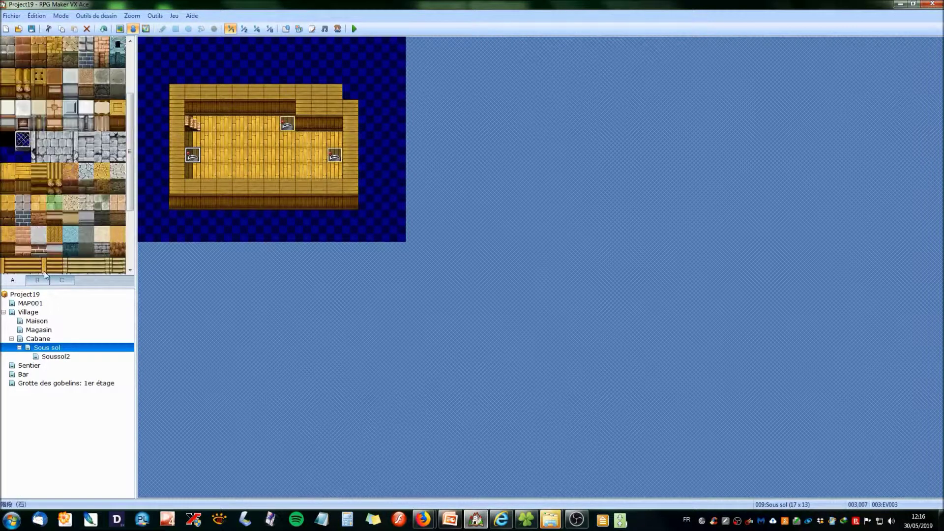
{"action": "scroll", "coordinate": [69, 170], "scroll_direction": "down", "scroll_amount": 5}
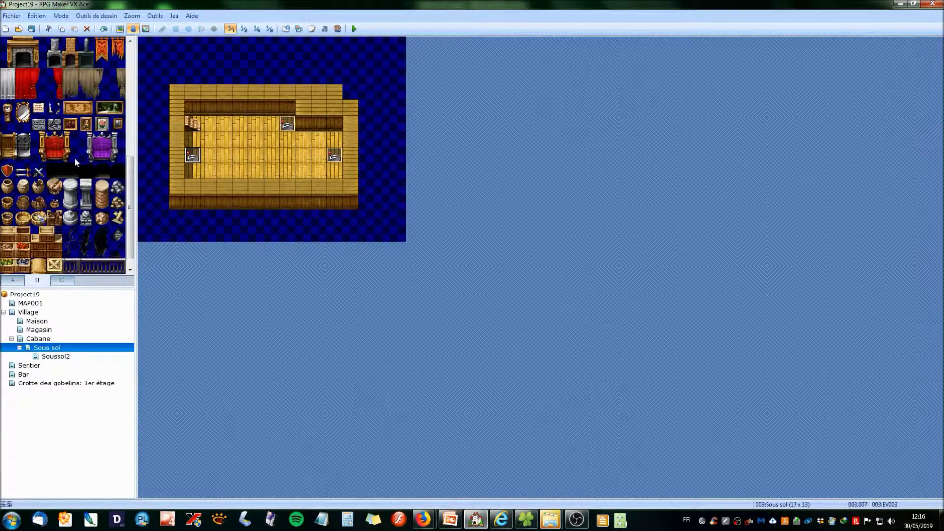
{"action": "left_click", "coordinate": [70, 234]}
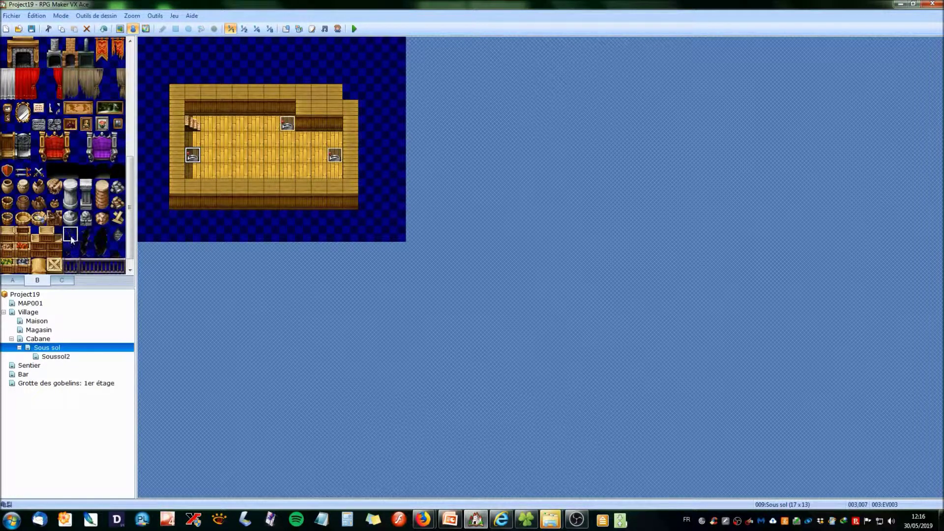
{"action": "left_click", "coordinate": [122, 29]}
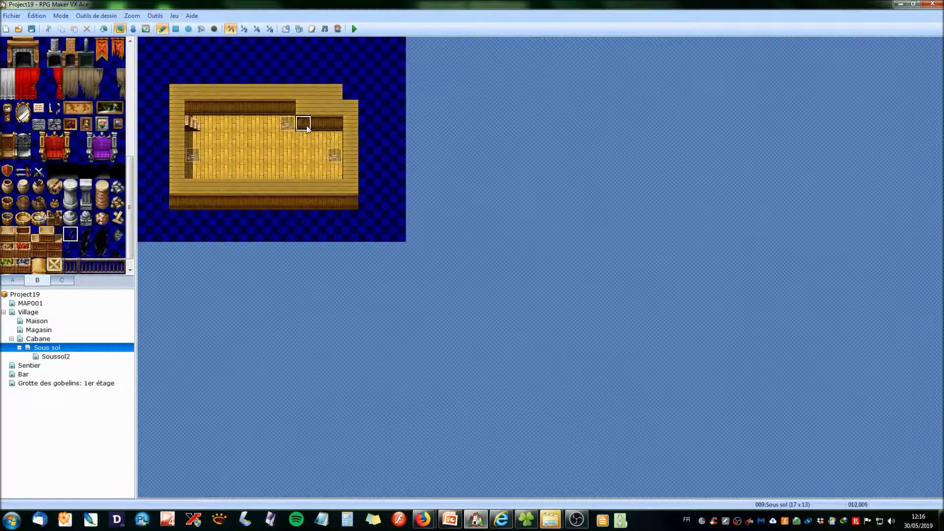
{"action": "left_click", "coordinate": [133, 29]}
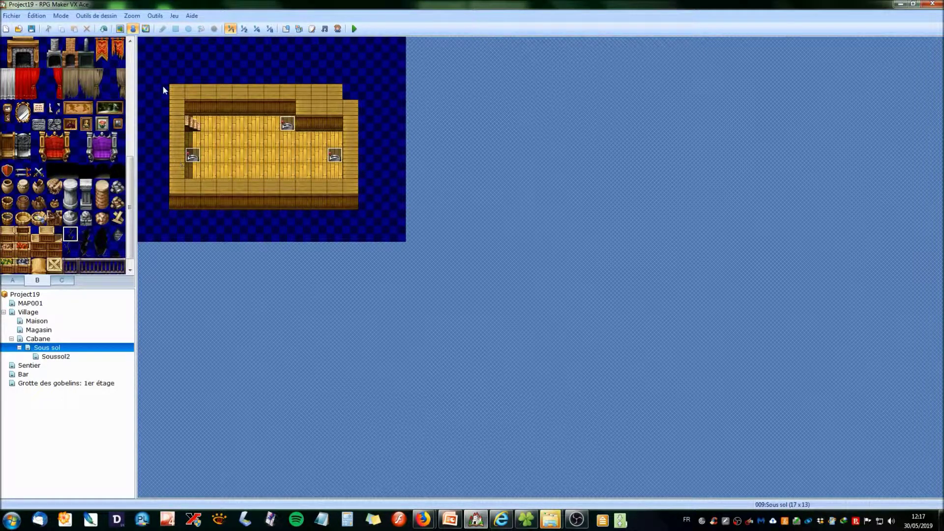
Step: Create an event on the Sous sol wall at 010,005 with the small crack from Tileset-B as its graphic
{"action": "double_click", "coordinate": [303, 123]}
{"action": "double_click", "coordinate": [224, 293]}
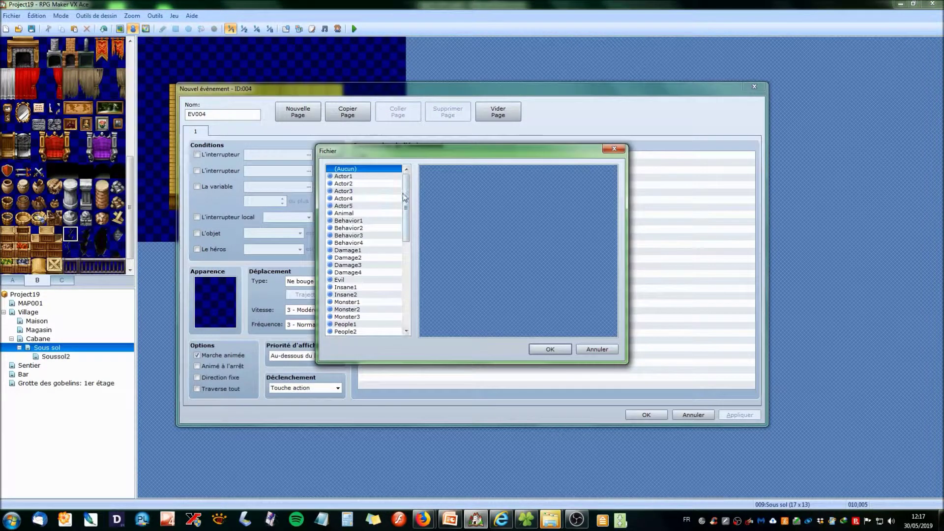
{"action": "left_click_drag", "start_coordinate": [406, 197], "coordinate": [410, 302]}
{"action": "left_click_drag", "start_coordinate": [613, 199], "coordinate": [611, 294]}
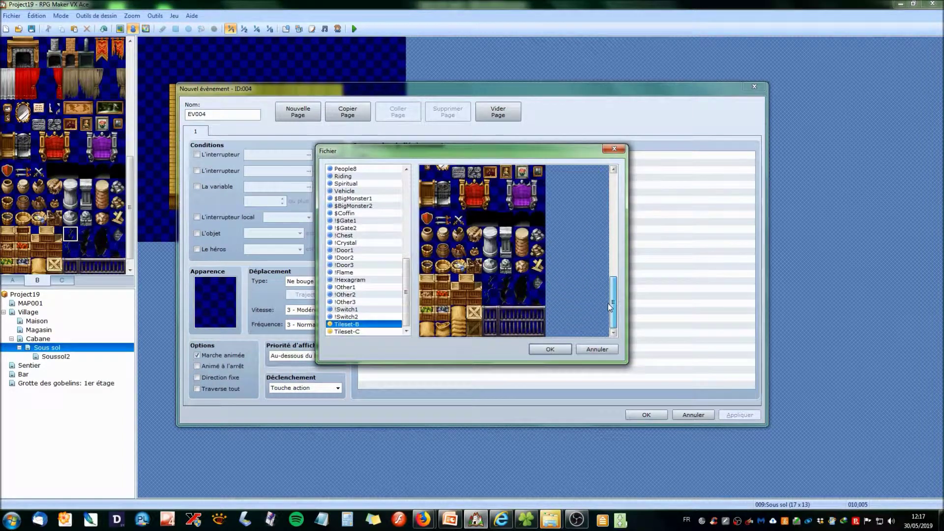
{"action": "left_click", "coordinate": [550, 350]}
Step: Duplicate the crack event's page and give the second page the large black opening from Tileset-B
{"action": "left_click_drag", "start_coordinate": [309, 85], "coordinate": [413, 91]}
{"action": "left_click", "coordinate": [459, 124]}
{"action": "left_click", "coordinate": [501, 122]}
{"action": "double_click", "coordinate": [335, 301]}
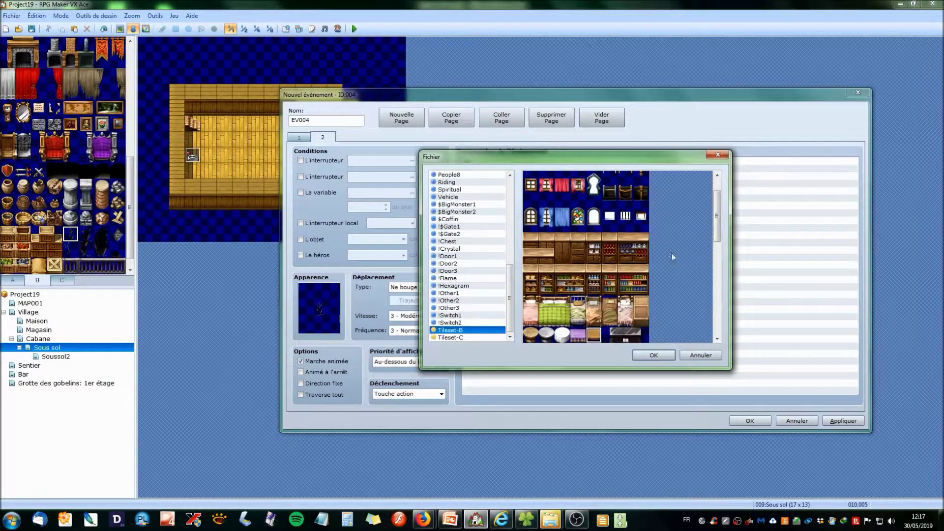
{"action": "left_click_drag", "start_coordinate": [712, 213], "coordinate": [662, 308]}
{"action": "left_click", "coordinate": [612, 296]}
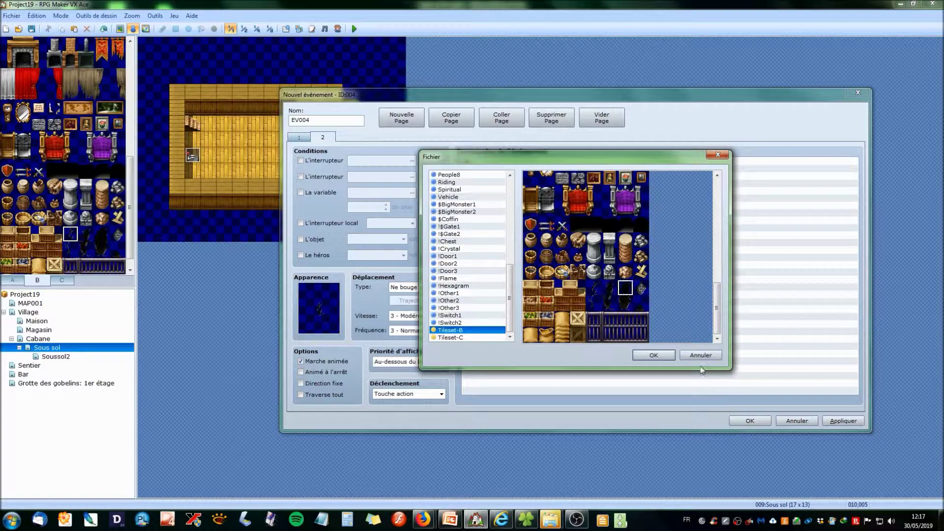
{"action": "left_click", "coordinate": [645, 354]}
Step: Compare the crack event's two pages and try another Tileset-B graphic on the second page
{"action": "left_click_drag", "start_coordinate": [341, 95], "coordinate": [494, 67]}
{"action": "left_click", "coordinate": [453, 111]}
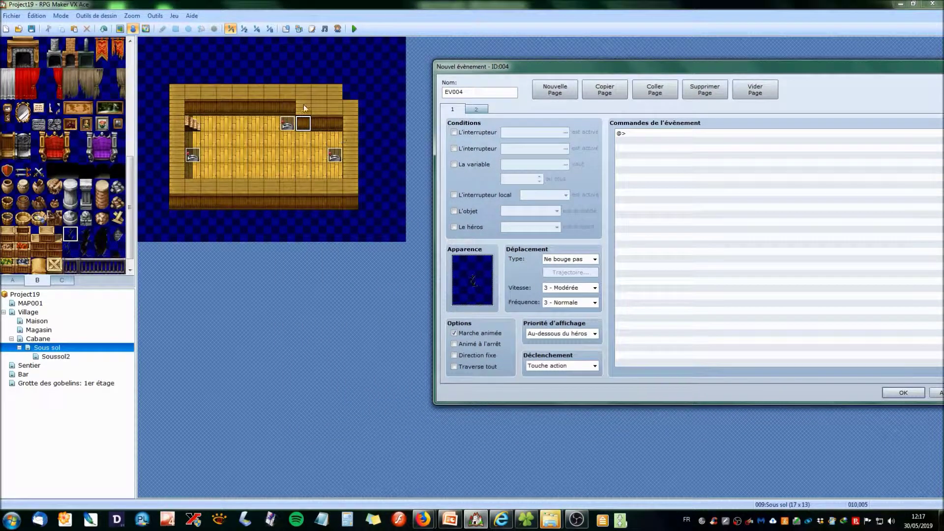
{"action": "left_click", "coordinate": [474, 110]}
{"action": "double_click", "coordinate": [478, 269]}
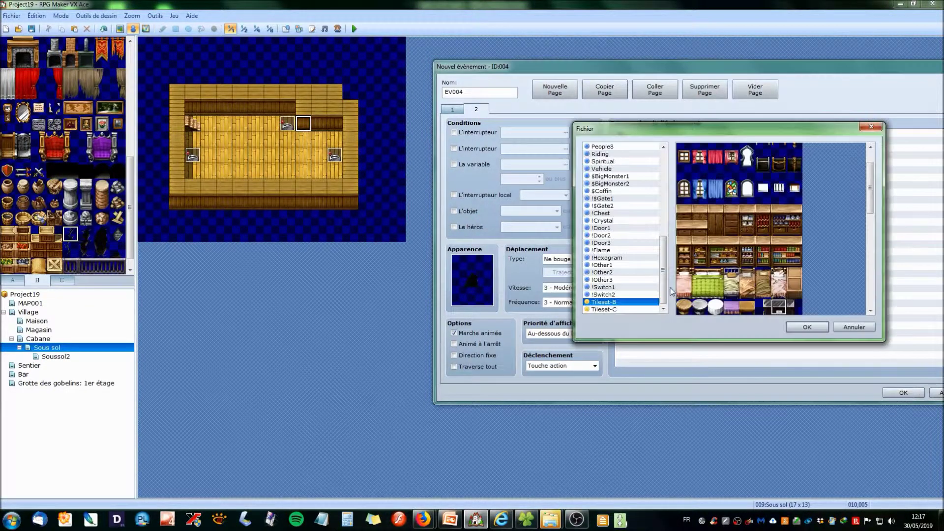
{"action": "left_click", "coordinate": [805, 329]}
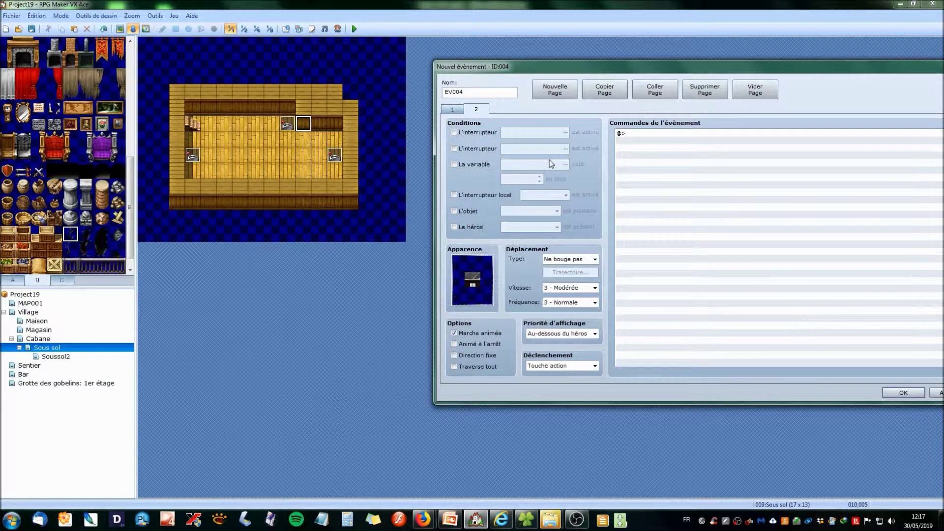
Step: Set the second page's graphic back to the large black opening from Tileset-B
{"action": "double_click", "coordinate": [486, 265]}
{"action": "left_click_drag", "start_coordinate": [876, 192], "coordinate": [875, 295]}
{"action": "left_click", "coordinate": [778, 264]}
{"action": "left_click", "coordinate": [807, 327]}
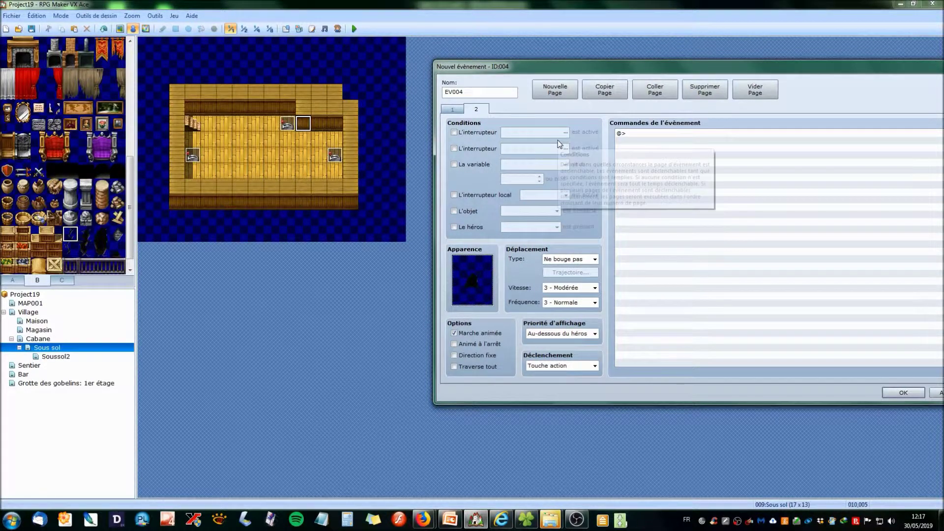
Step: Make the second page require variable 0001:interrupteurs at 3 or more, and save the wall event
{"action": "left_click", "coordinate": [454, 165]}
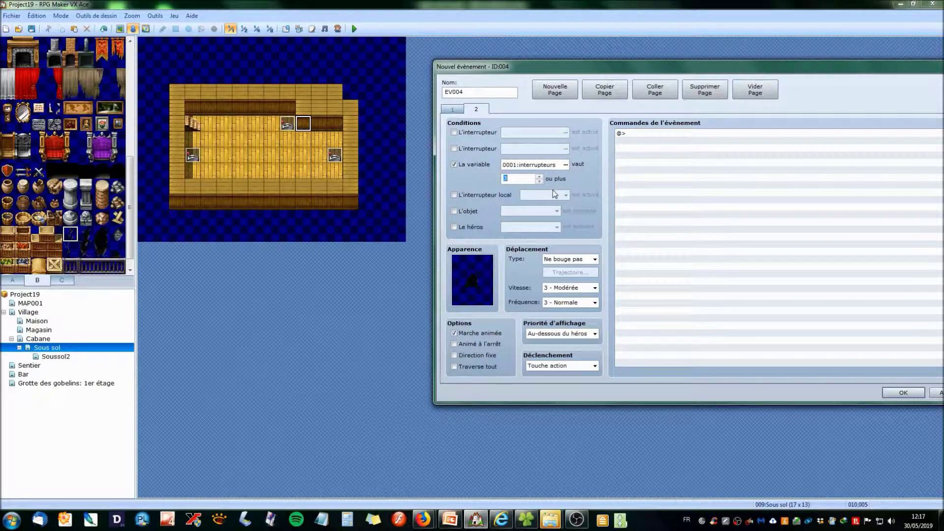
{"action": "left_click_drag", "start_coordinate": [539, 65], "coordinate": [300, 23]}
{"action": "left_click", "coordinate": [751, 352]}
{"action": "left_click", "coordinate": [664, 350]}
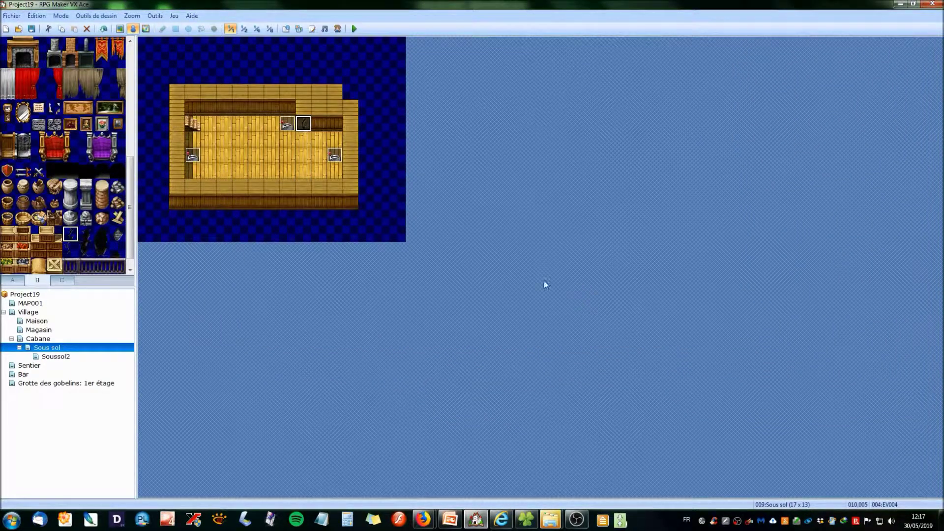
Step: Create an event at 010,006, just below the wall opening, requiring variable 0001:interrupteurs at 3 or more
{"action": "double_click", "coordinate": [300, 140]}
{"action": "left_click", "coordinate": [197, 187]}
{"action": "left_click", "coordinate": [283, 199]}
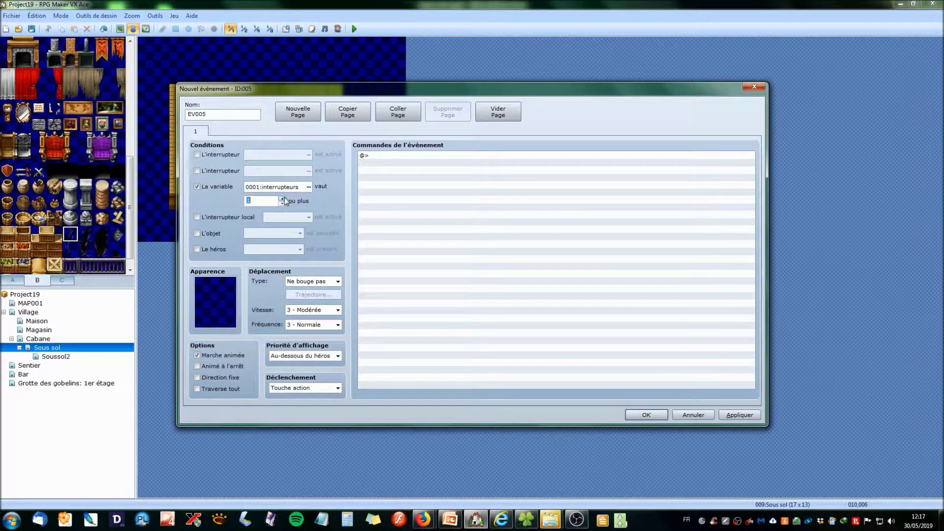
Step: Add a teleport command to the event with 010:Soussol2 (009,009) as its destination
{"action": "double_click", "coordinate": [396, 155]}
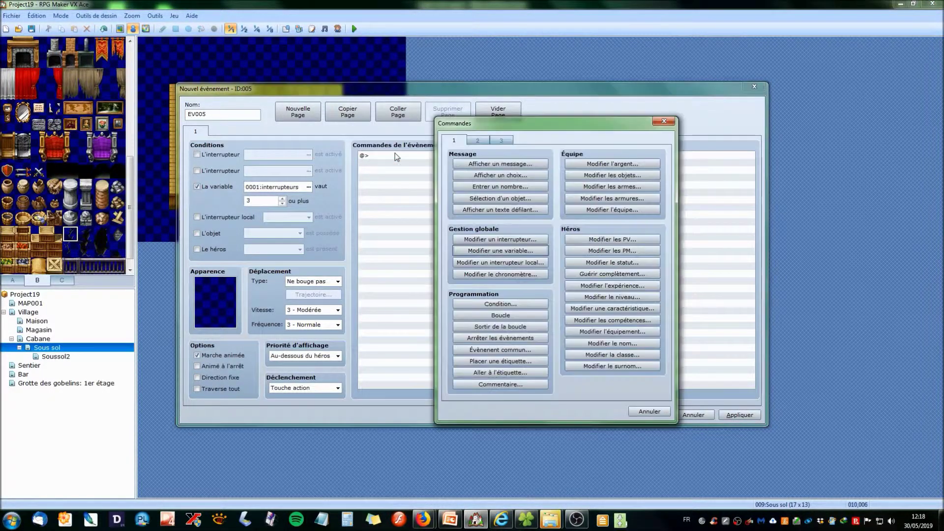
{"action": "left_click", "coordinate": [478, 141]}
{"action": "left_click", "coordinate": [501, 164]}
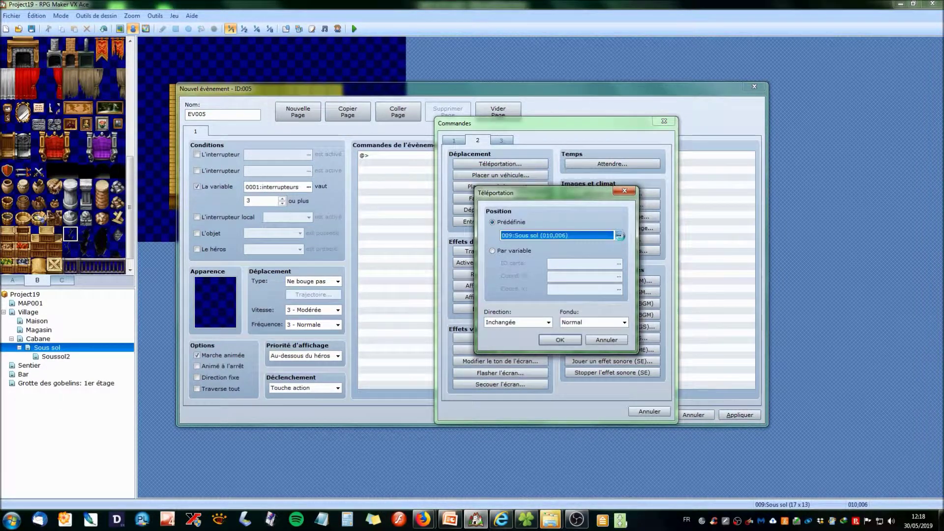
{"action": "left_click", "coordinate": [618, 235]}
{"action": "left_click", "coordinate": [380, 192]}
{"action": "left_click", "coordinate": [540, 227]}
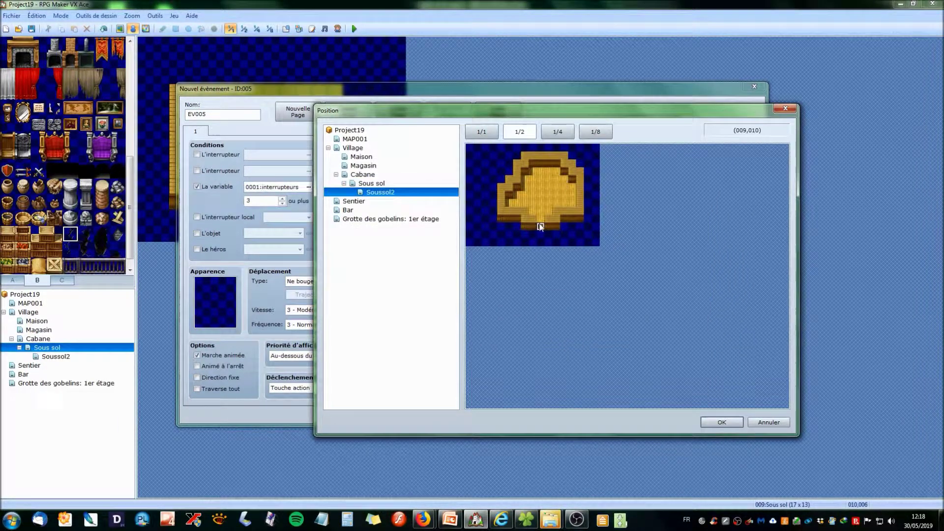
{"action": "left_click", "coordinate": [719, 423]}
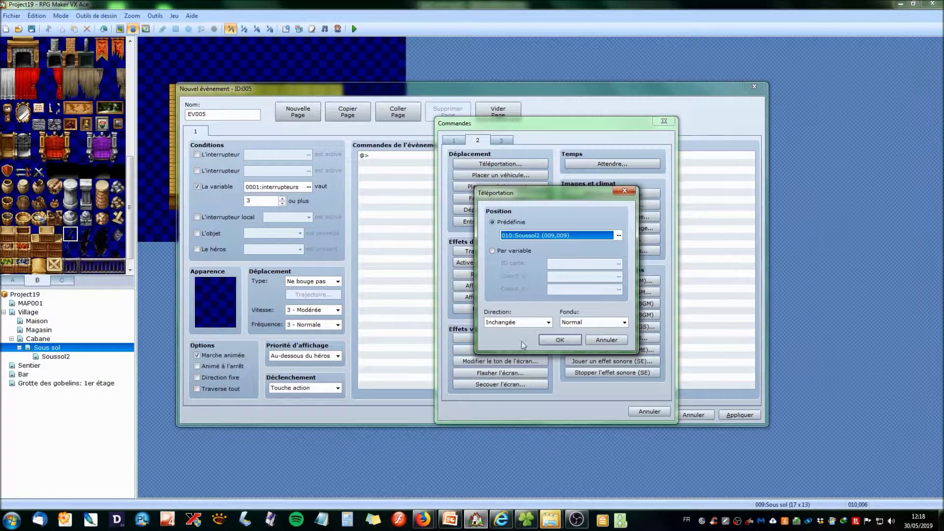
{"action": "left_click", "coordinate": [561, 339]}
Step: Set the teleport event's trigger to Contact avec le héros and save the event
{"action": "left_click", "coordinate": [737, 415]}
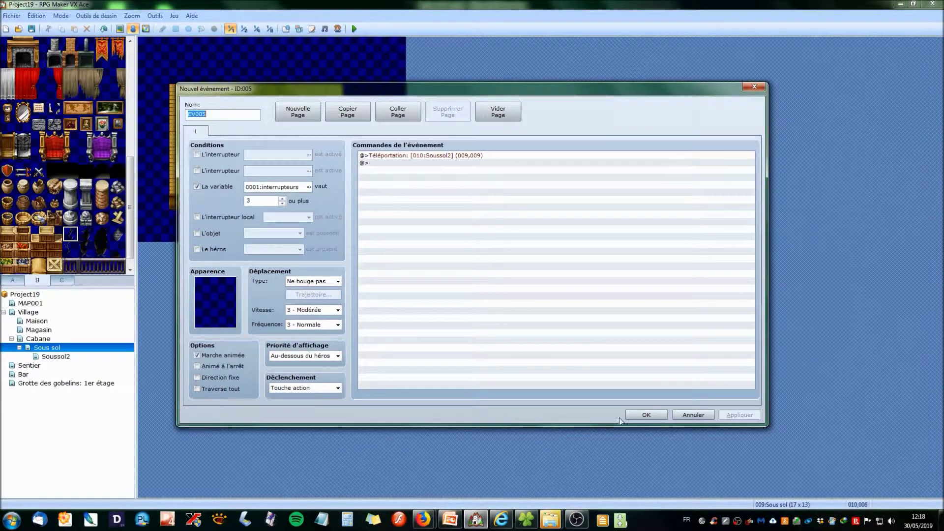
{"action": "left_click", "coordinate": [335, 388]}
{"action": "left_click", "coordinate": [322, 405]}
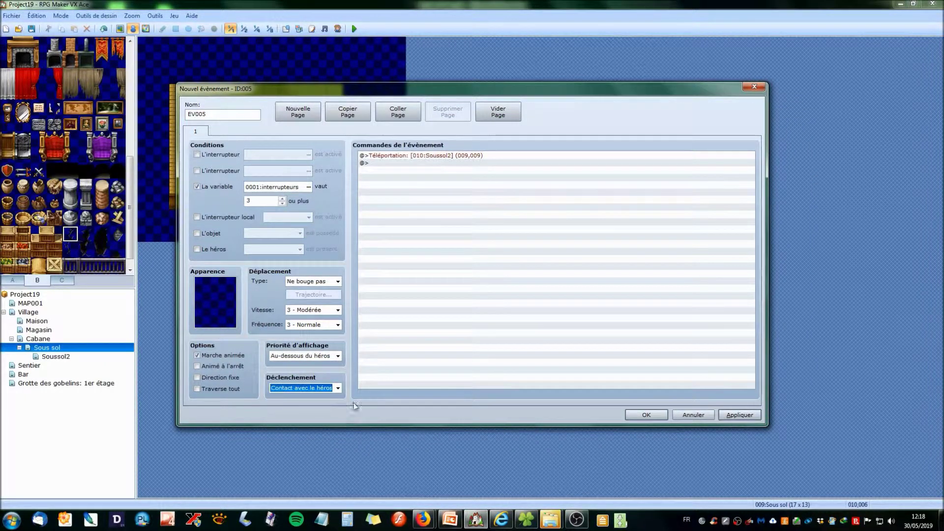
{"action": "left_click", "coordinate": [739, 415]}
{"action": "left_click", "coordinate": [646, 414]}
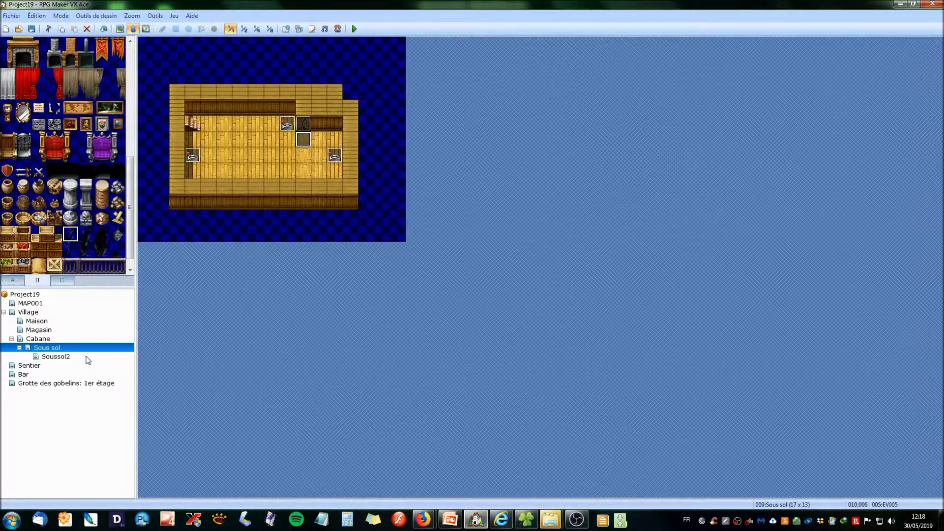
Step: On the Soussol2 map, add a quick chest event at 009,006 containing the weapon 025:Katana
{"action": "left_click", "coordinate": [69, 356]}
{"action": "right_click", "coordinate": [286, 140]}
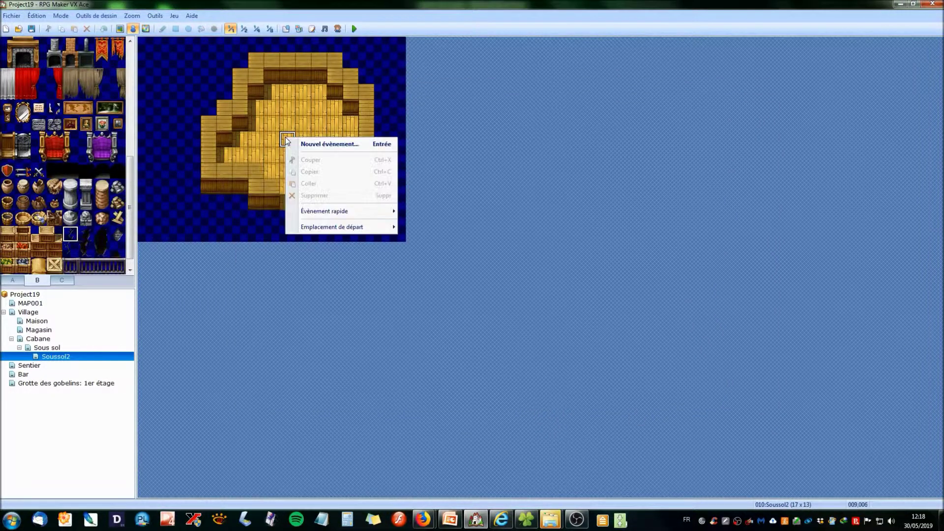
{"action": "mouse_move", "coordinate": [375, 211]}
{"action": "left_click", "coordinate": [443, 235]}
{"action": "left_click", "coordinate": [451, 245]}
{"action": "left_click", "coordinate": [494, 244]}
{"action": "left_click", "coordinate": [448, 260]}
{"action": "left_click", "coordinate": [442, 261]}
{"action": "left_click", "coordinate": [516, 259]}
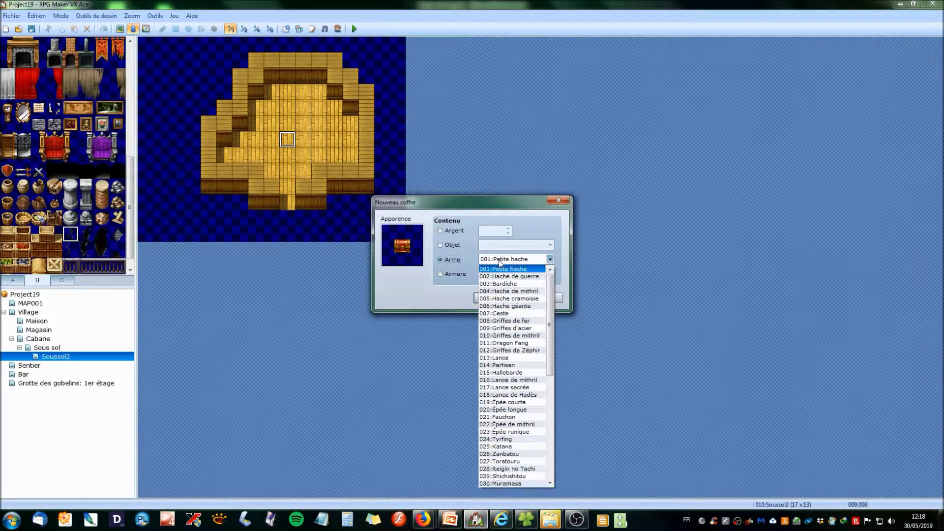
{"action": "left_click", "coordinate": [507, 440]}
{"action": "left_click", "coordinate": [496, 298]}
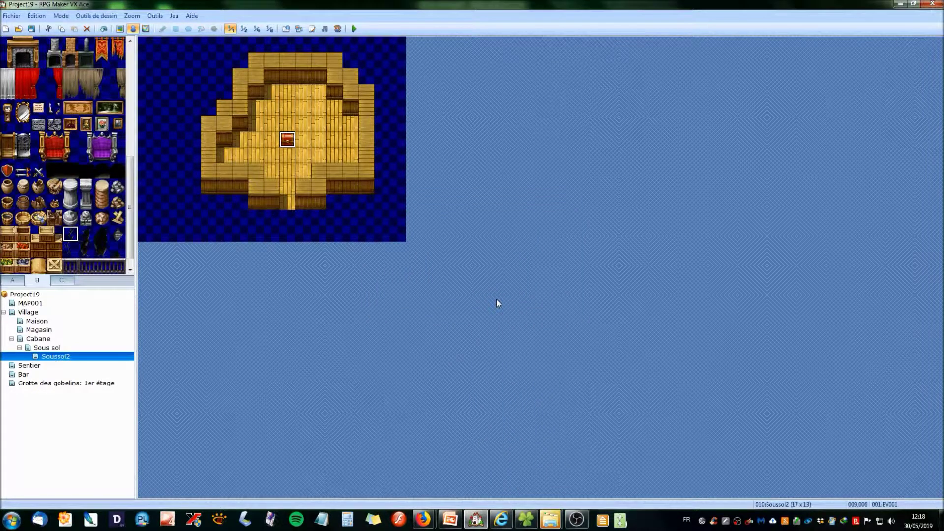
Step: Add a quick teleport at Soussol2's exit tile 009,010 leading to Sous sol (010,007)
{"action": "right_click", "coordinate": [290, 203]}
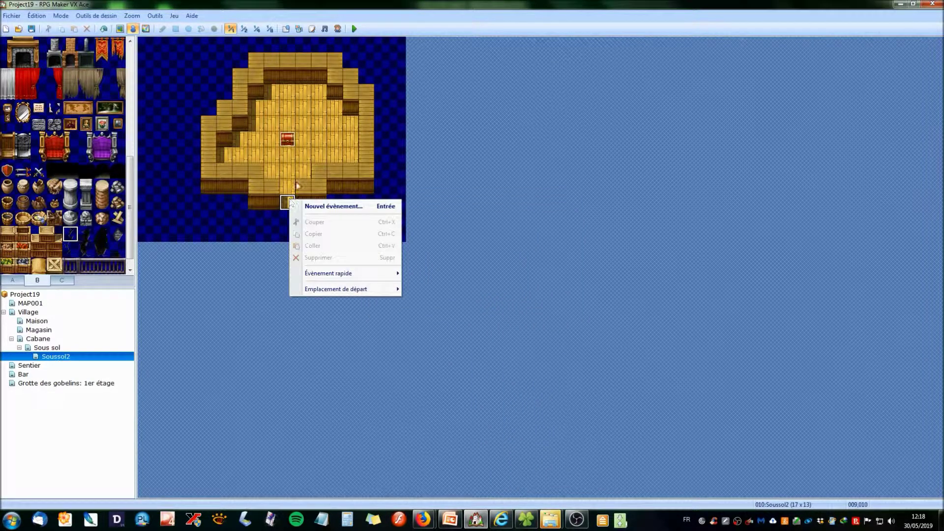
{"action": "mouse_move", "coordinate": [362, 274]}
{"action": "left_click", "coordinate": [449, 276]}
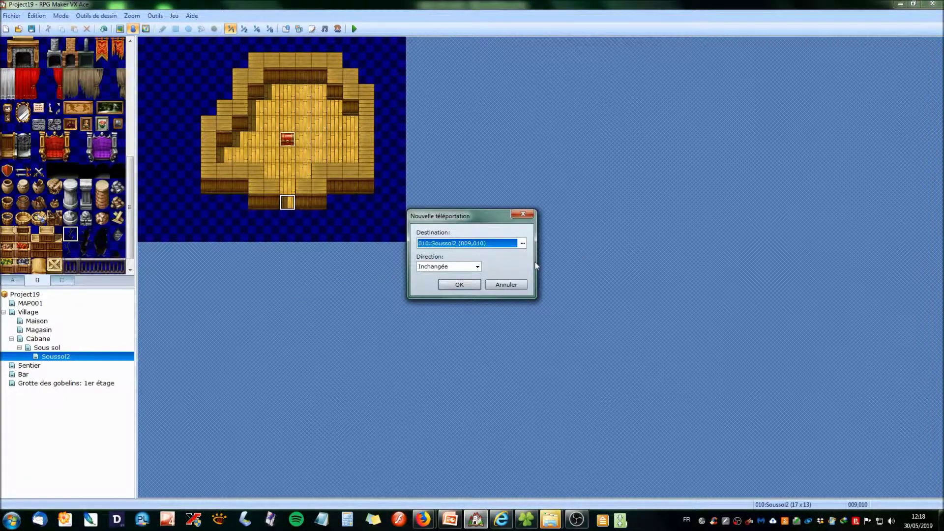
{"action": "left_click", "coordinate": [523, 243]}
{"action": "left_click", "coordinate": [306, 168]}
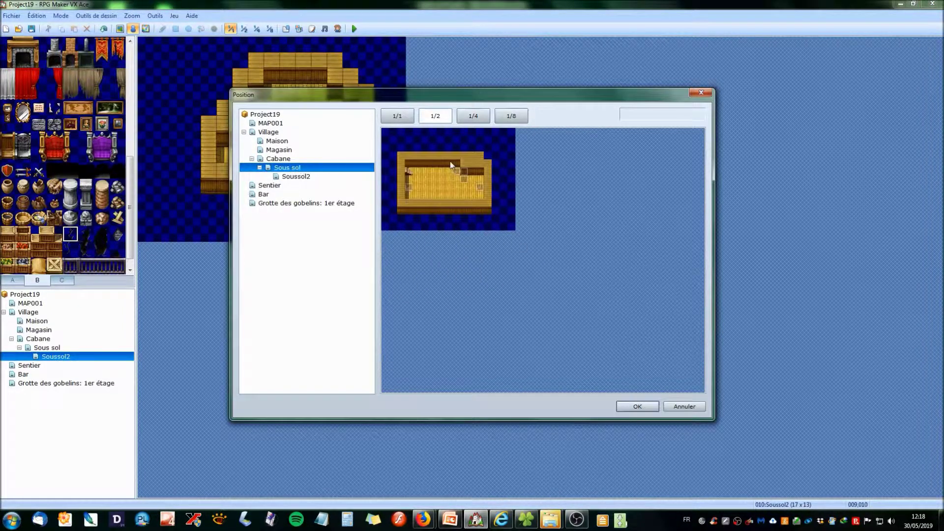
{"action": "left_click", "coordinate": [465, 184]}
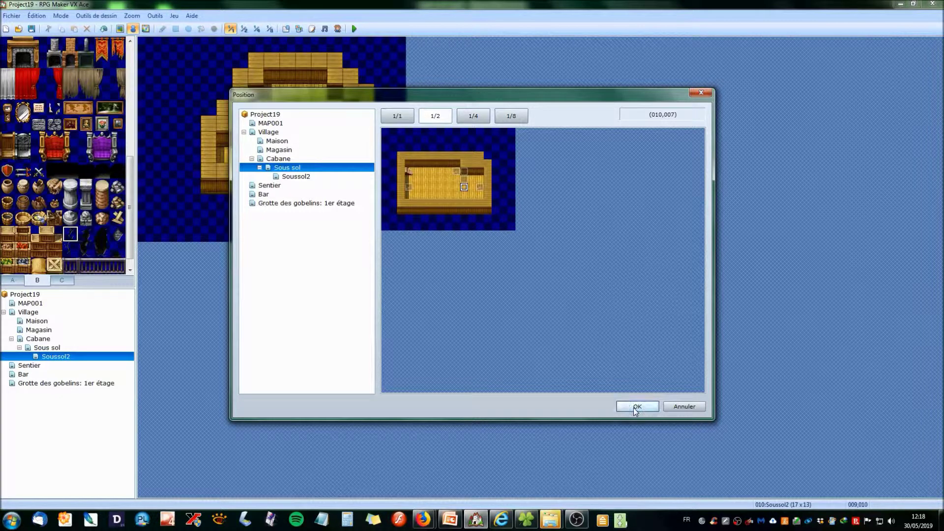
{"action": "left_click", "coordinate": [636, 407]}
{"action": "left_click", "coordinate": [452, 285]}
Step: Add a quick teleport on the Sous sol staircase at 003,005 leading to 006:Cabane (010,007)
{"action": "left_click", "coordinate": [70, 348]}
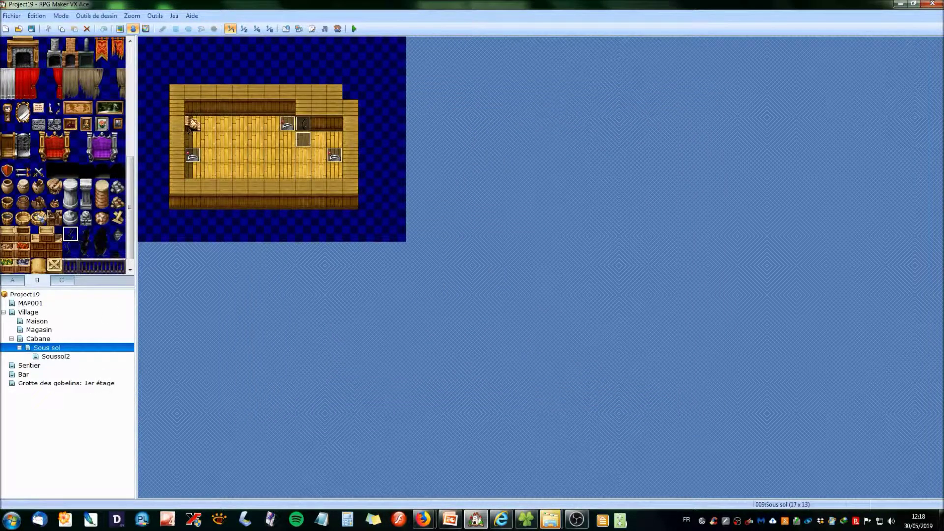
{"action": "right_click", "coordinate": [191, 123]}
{"action": "mouse_move", "coordinate": [295, 194]}
{"action": "left_click", "coordinate": [336, 196]}
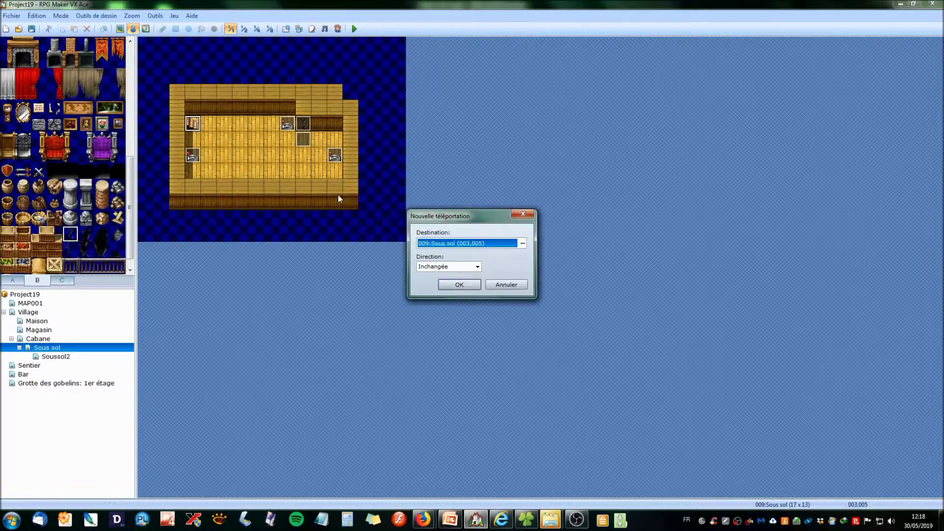
{"action": "left_click", "coordinate": [523, 244]}
{"action": "left_click", "coordinate": [278, 158]}
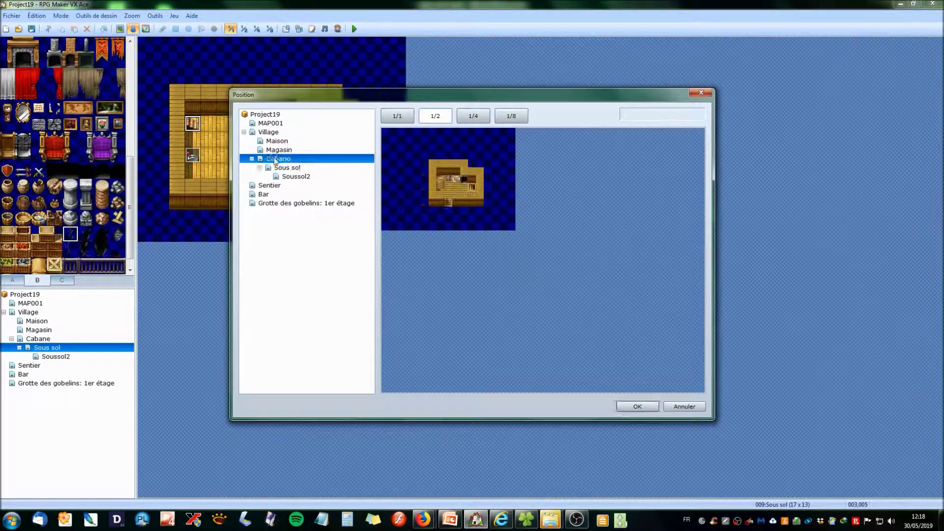
{"action": "left_click", "coordinate": [462, 187]}
{"action": "left_click", "coordinate": [638, 405]}
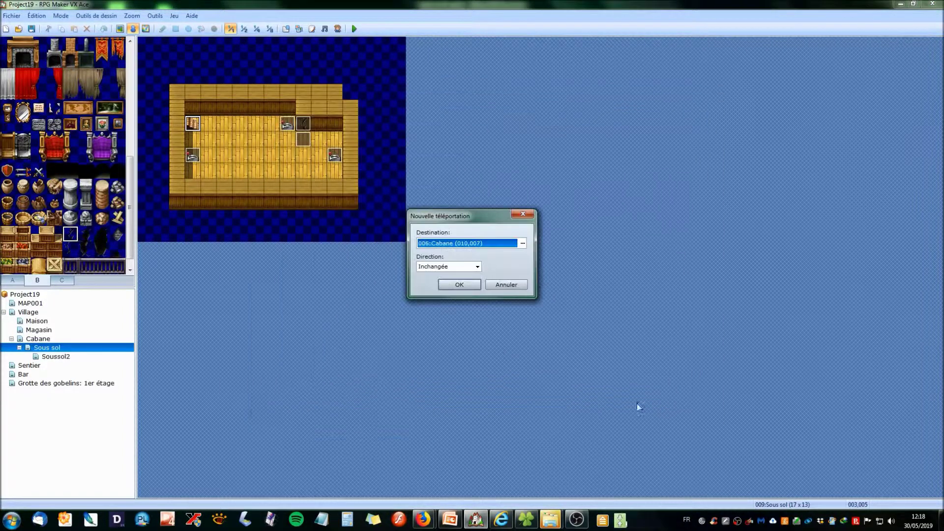
{"action": "left_click", "coordinate": [448, 283]}
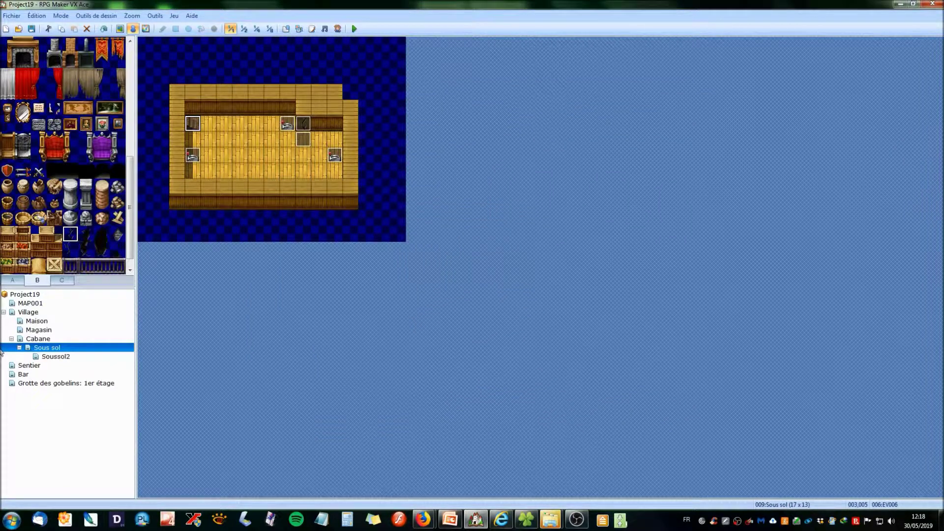
Step: On the Cabane map, add a quick teleport on the stairs at 011,007 leading to Sous sol (004,005)
{"action": "left_click", "coordinate": [39, 339]}
{"action": "right_click", "coordinate": [321, 160]}
{"action": "mouse_move", "coordinate": [433, 232]}
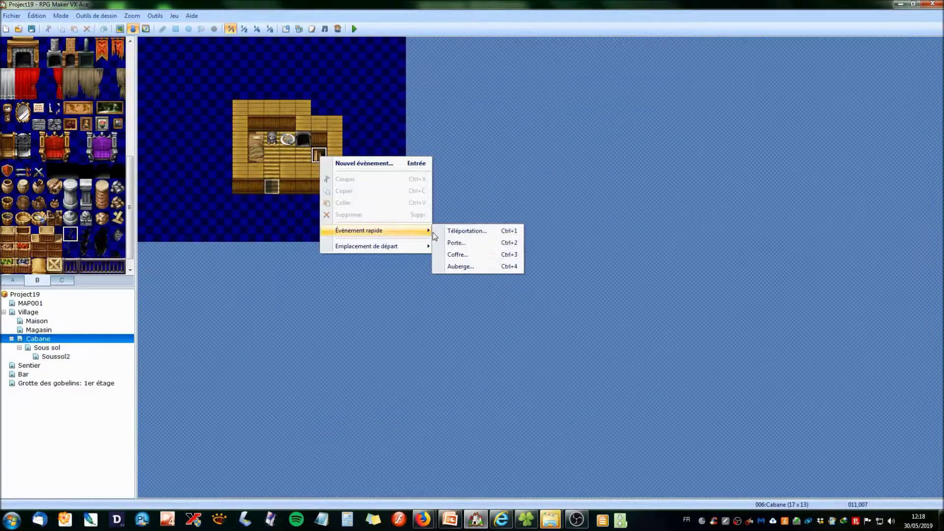
{"action": "left_click", "coordinate": [475, 232]}
{"action": "left_click", "coordinate": [522, 244]}
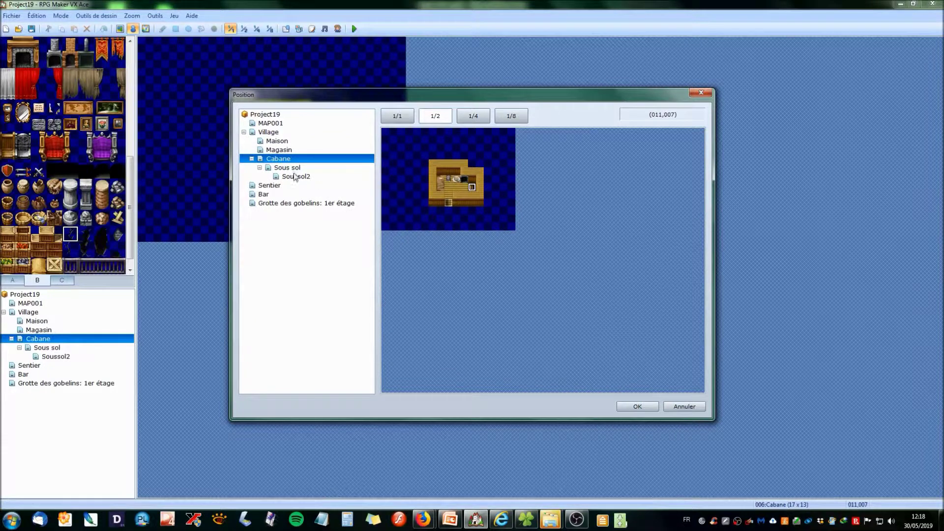
{"action": "left_click", "coordinate": [290, 168]}
{"action": "left_click", "coordinate": [416, 172]}
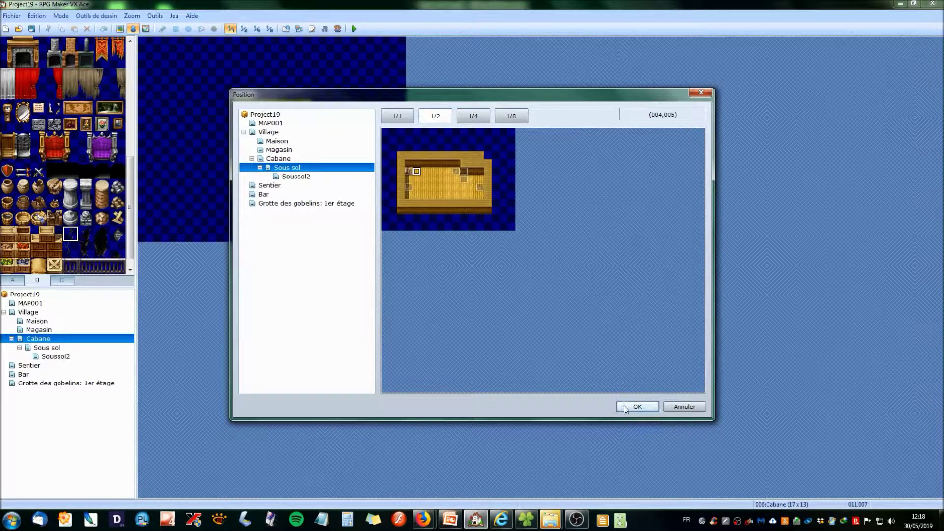
{"action": "left_click", "coordinate": [636, 407]}
{"action": "left_click", "coordinate": [456, 285]}
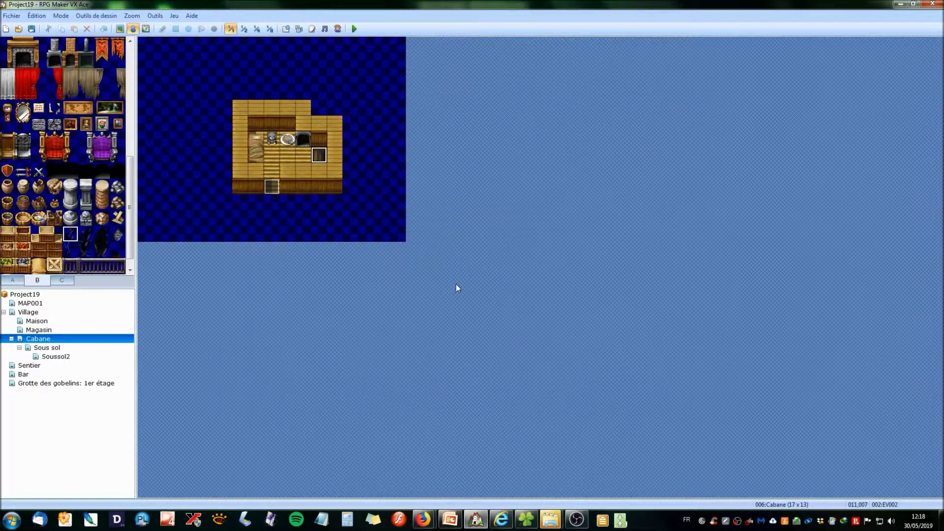
Step: Review the second pages of the lever event at 003,007 and the wall event at 010,005 on Sous sol
{"action": "left_click", "coordinate": [43, 348]}
{"action": "double_click", "coordinate": [192, 155]}
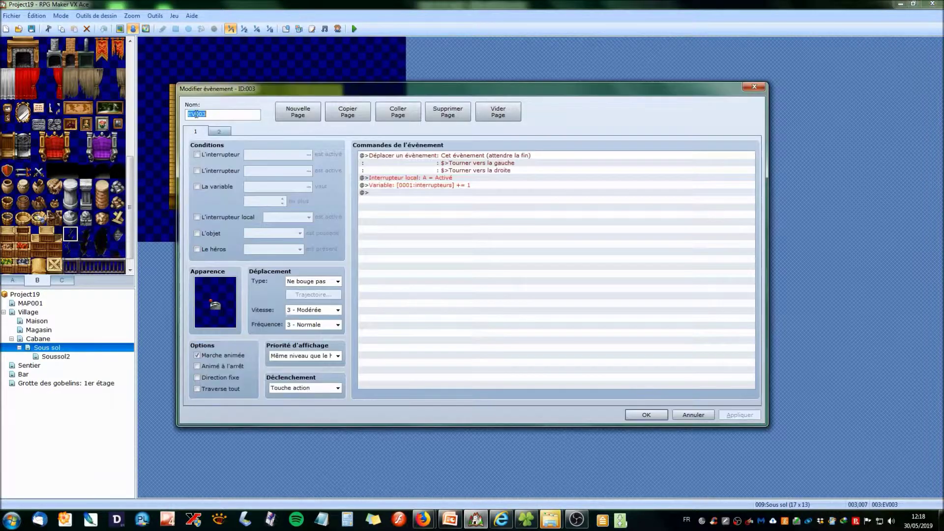
{"action": "left_click", "coordinate": [219, 131]}
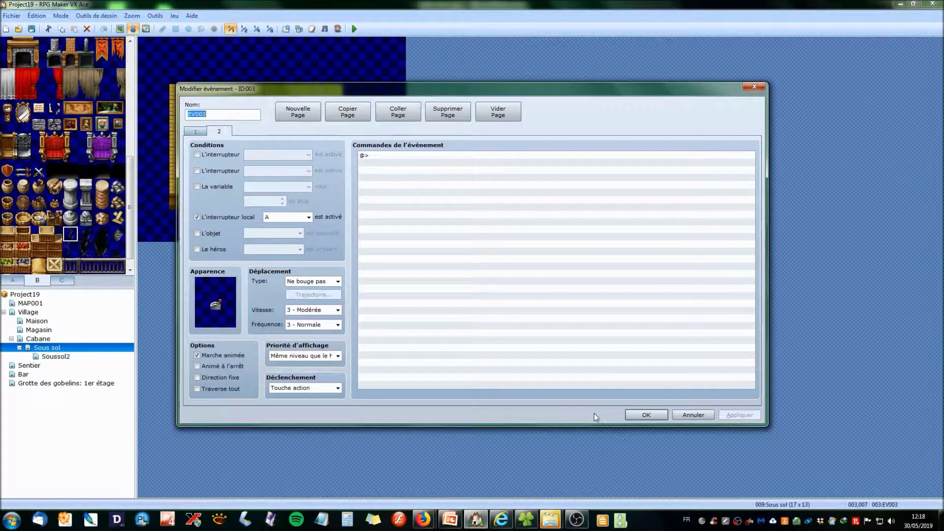
{"action": "left_click", "coordinate": [631, 414]}
{"action": "double_click", "coordinate": [303, 124]}
{"action": "left_click", "coordinate": [227, 132]}
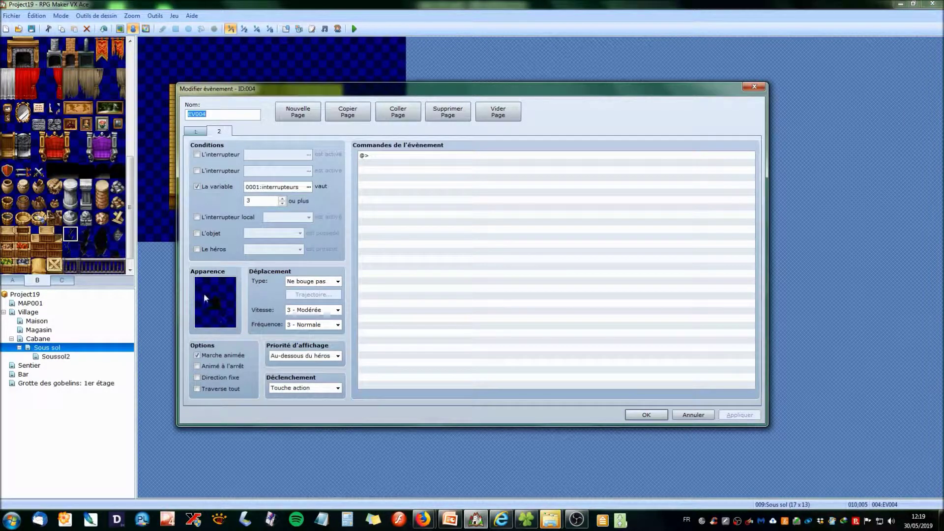
{"action": "left_click", "coordinate": [645, 416]}
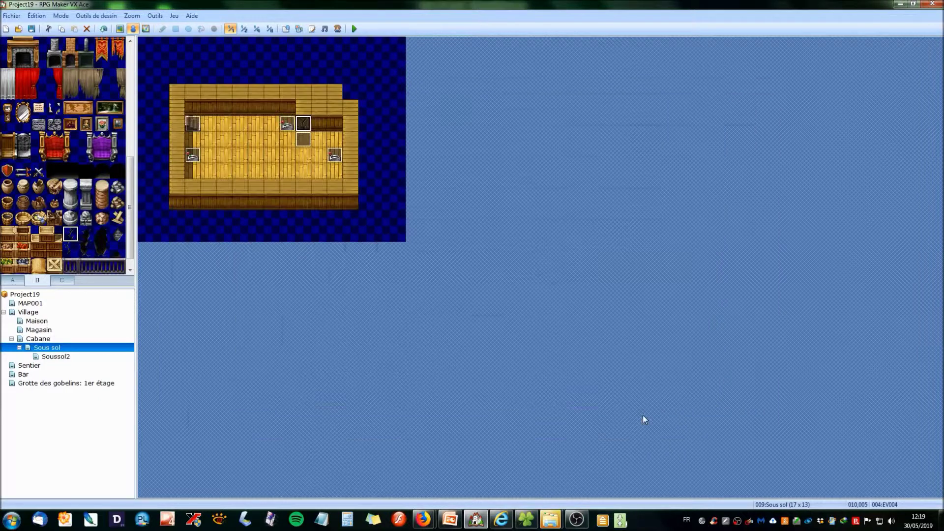
{"action": "left_click", "coordinate": [78, 358]}
{"action": "left_click", "coordinate": [56, 348]}
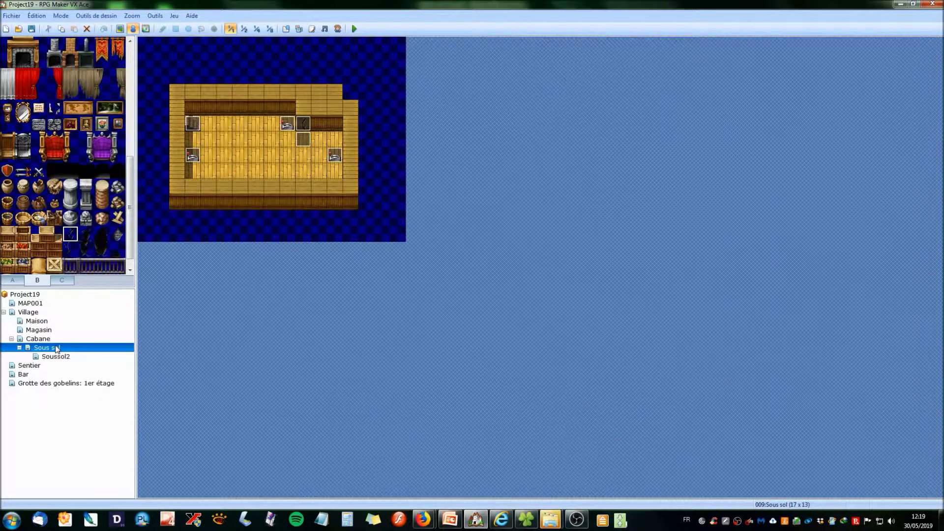
Step: Launch a playtest, start a new game and take the hero through the cabin to the basement lever beside the wall
{"action": "left_click", "coordinate": [354, 28]}
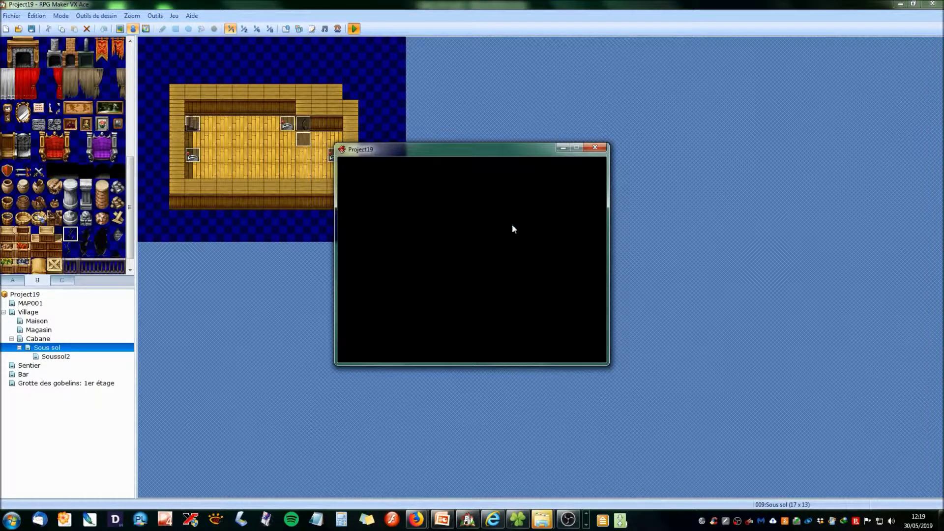
{"action": "key", "text": "Return"}
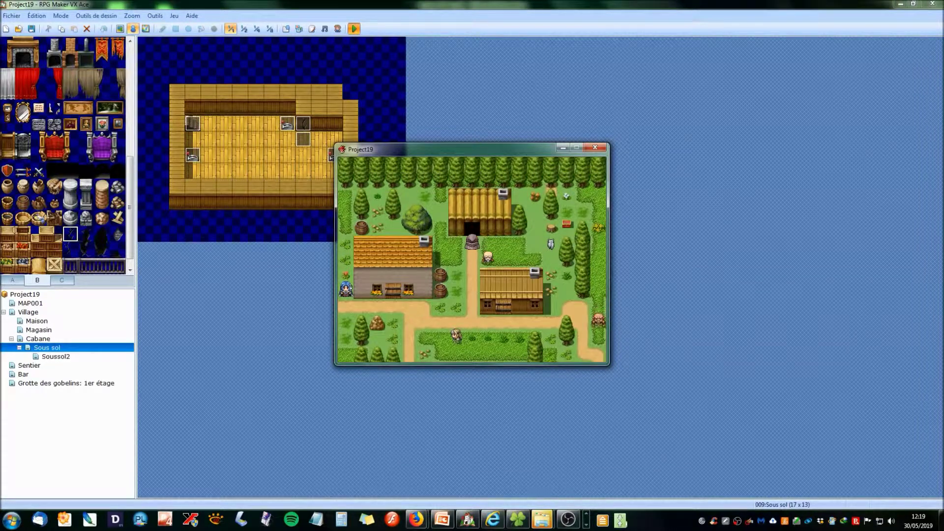
{"action": "key", "text": "Right"}
{"action": "key", "text": "Right"}
{"action": "key", "text": "Right"}
{"action": "key", "text": "Right"}
{"action": "key", "text": "Right"}
{"action": "key", "text": "Right"}
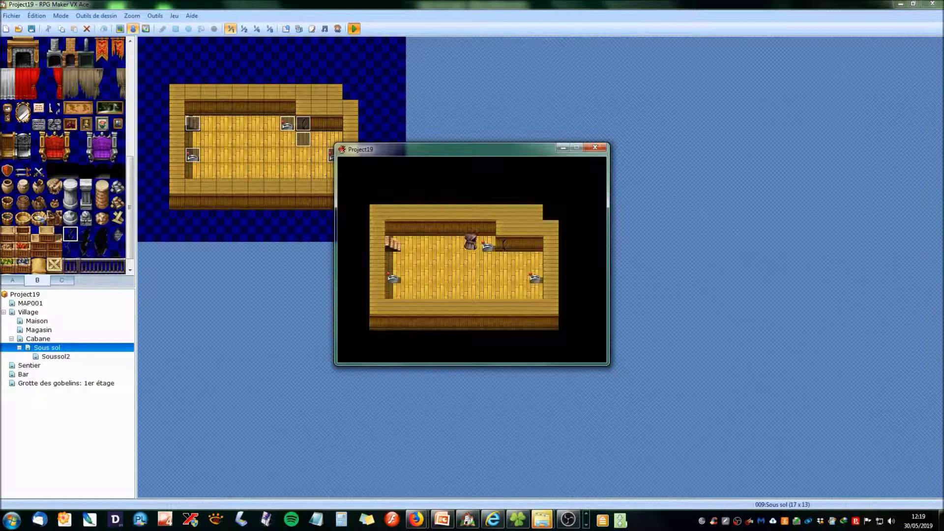
Step: Operate the basement levers in the playtest and walk the hero into the wall passage
{"action": "key", "text": "Down"}
{"action": "key", "text": "Down"}
{"action": "key", "text": "Left"}
{"action": "key", "text": "Left"}
{"action": "key", "text": "Left"}
{"action": "key", "text": "Left"}
{"action": "key", "text": "Right"}
{"action": "key", "text": "Right"}
{"action": "key", "text": "Right"}
{"action": "key", "text": "Right"}
{"action": "key", "text": "Right"}
{"action": "key", "text": "Right"}
{"action": "key", "text": "Right"}
{"action": "key", "text": "Left"}
{"action": "key", "text": "Up"}
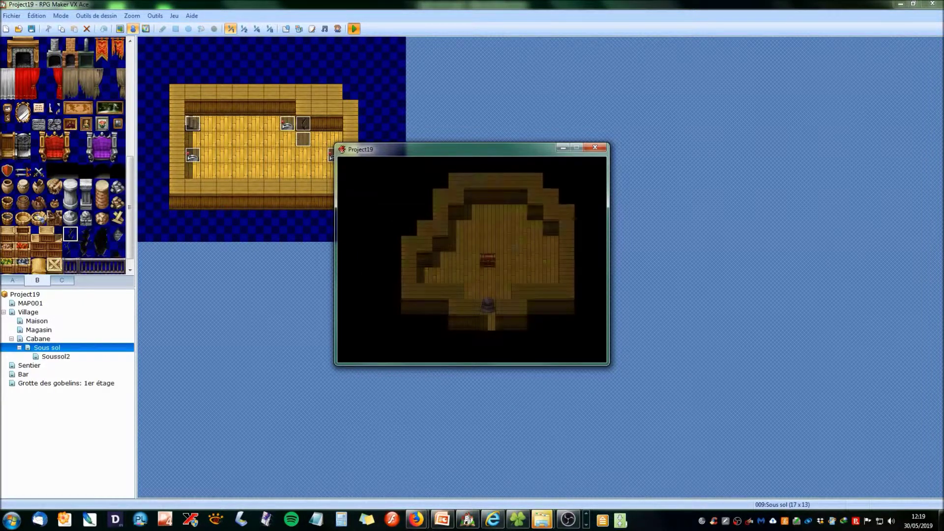
Step: Open the chest in Soussol2, return the hero to the first basement and end the playtest
{"action": "key", "text": "Up"}
{"action": "key", "text": "Up"}
{"action": "key", "text": "Up"}
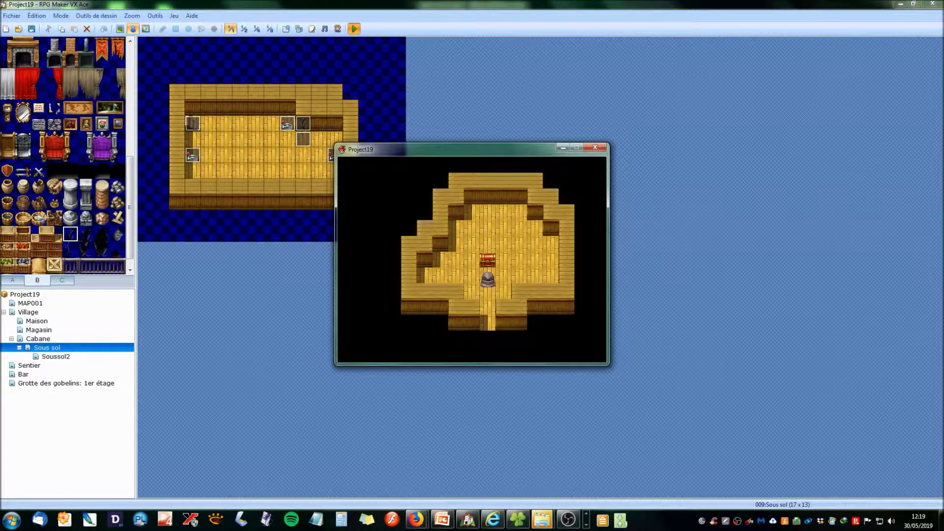
{"action": "key", "text": "Return"}
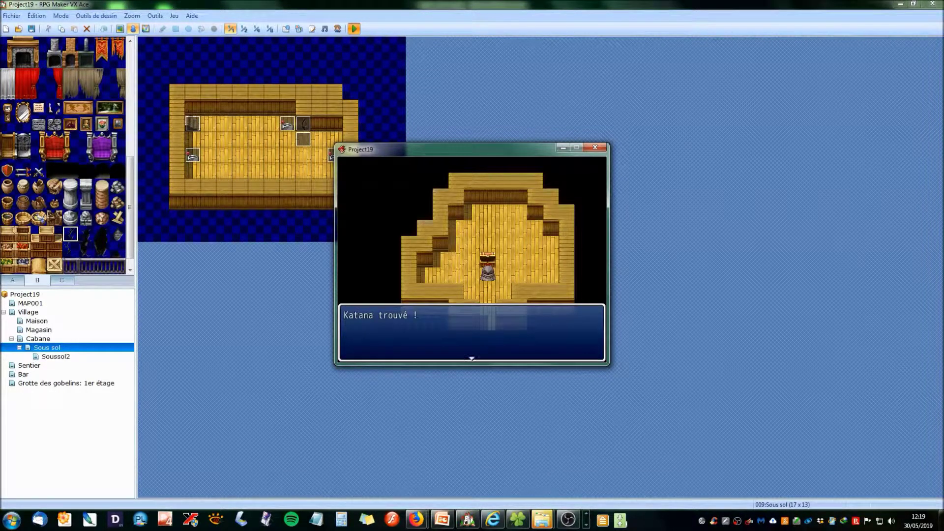
{"action": "key", "text": "Return"}
{"action": "key", "text": "Down"}
{"action": "key", "text": "Down"}
{"action": "key", "text": "Down"}
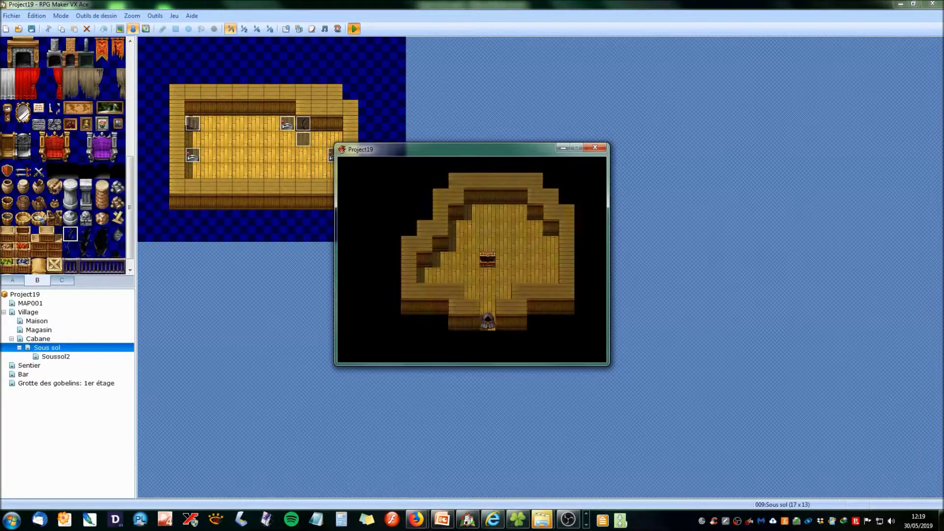
{"action": "key", "text": "Left"}
{"action": "key", "text": "Left"}
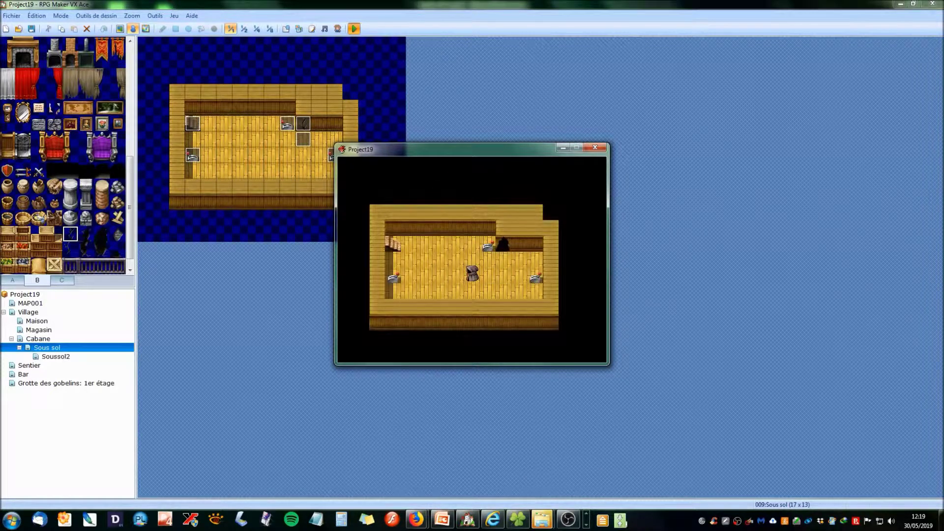
{"action": "left_click", "coordinate": [596, 147]}
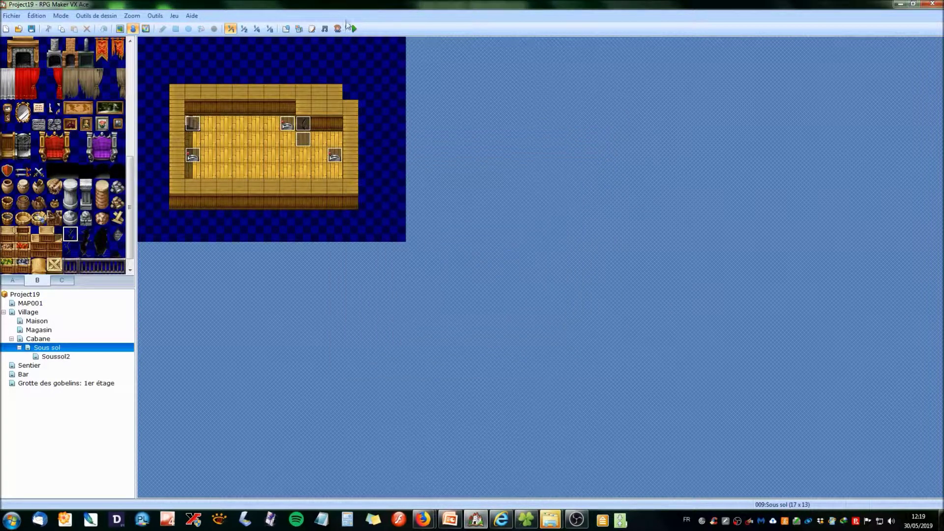
Step: Launch the playtest again, start a new game and walk the hero through the village into the cabin
{"action": "left_click", "coordinate": [353, 28]}
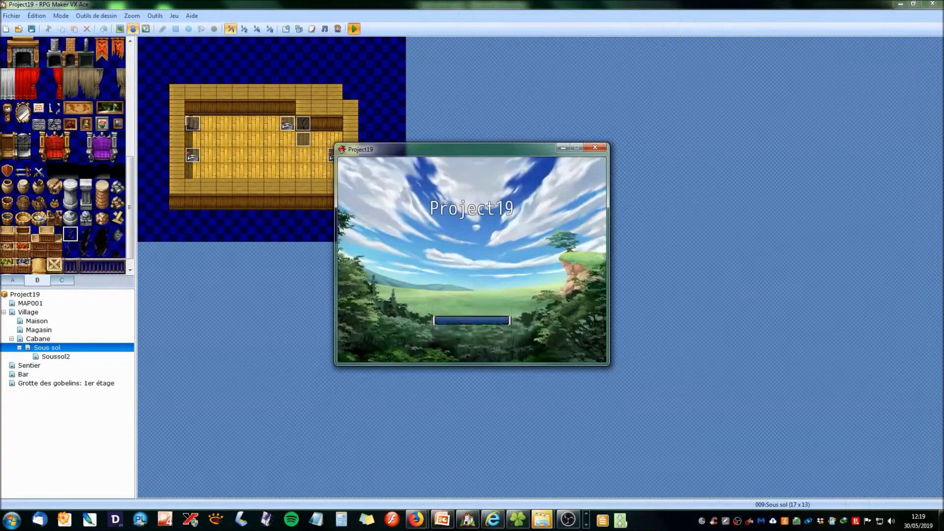
{"action": "key", "text": "Return"}
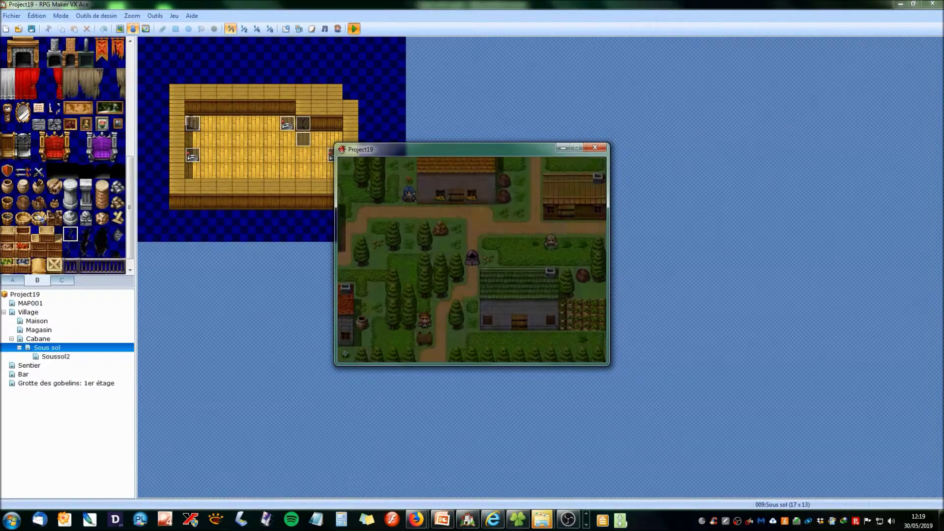
{"action": "key", "text": "Right"}
{"action": "key", "text": "Right"}
{"action": "key", "text": "Right"}
{"action": "key", "text": "Right"}
{"action": "key", "text": "Up"}
{"action": "key", "text": "Up"}
{"action": "key", "text": "Up"}
{"action": "key", "text": "Up"}
{"action": "key", "text": "Up"}
{"action": "key", "text": "Up"}
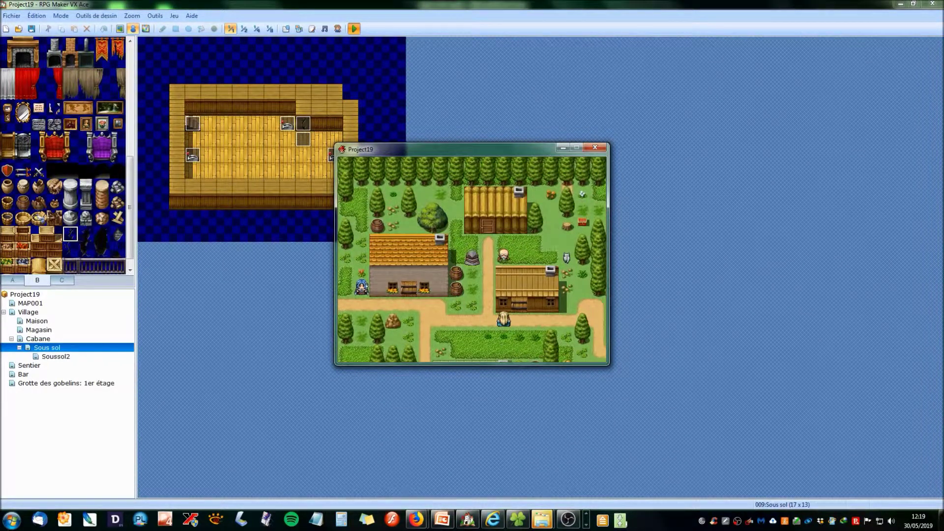
{"action": "key", "text": "Up"}
{"action": "key", "text": "Up"}
{"action": "key", "text": "Right"}
{"action": "key", "text": "Right"}
{"action": "key", "text": "Up"}
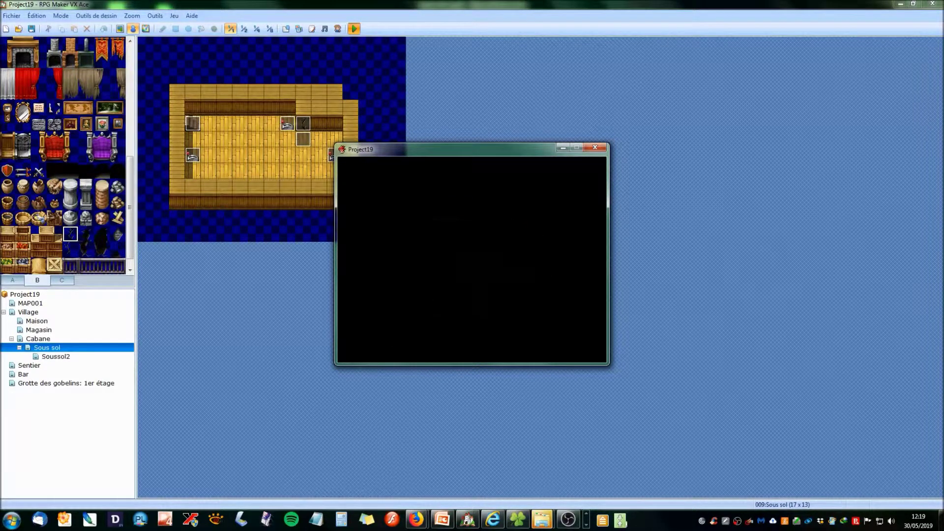
Step: Take the hero down the cabin stairs and across the basement to the lever beside the wall
{"action": "key", "text": "Right"}
{"action": "key", "text": "Down"}
{"action": "key", "text": "Right"}
{"action": "key", "text": "Right"}
{"action": "key", "text": "Right"}
{"action": "key", "text": "Right"}
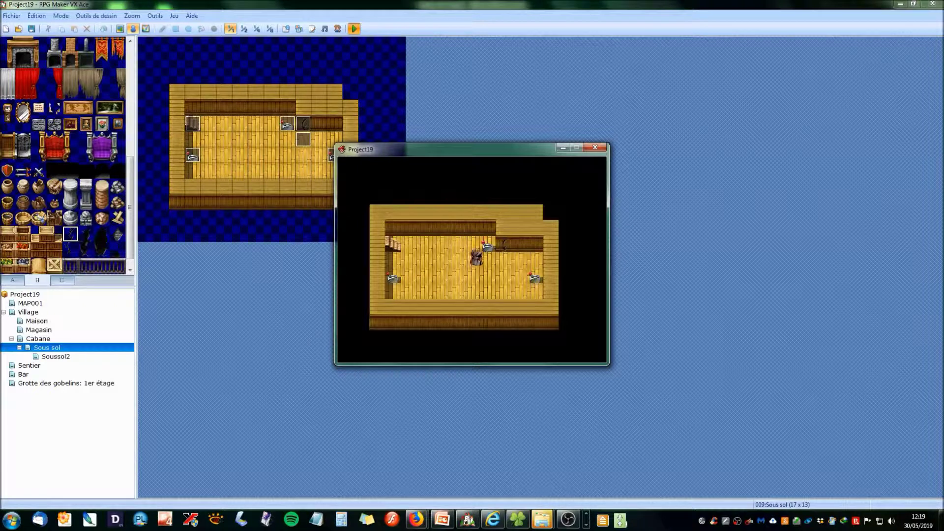
Step: Activate all three basement levers and lead the hero through the wall opening up to the chest
{"action": "key", "text": "Left"}
{"action": "key", "text": "Return"}
{"action": "key", "text": "Right"}
{"action": "key", "text": "Down"}
{"action": "key", "text": "Right"}
{"action": "key", "text": "Return"}
{"action": "key", "text": "Left"}
{"action": "key", "text": "Left"}
{"action": "key", "text": "Left"}
{"action": "key", "text": "Left"}
{"action": "key", "text": "Left"}
{"action": "key", "text": "Left"}
{"action": "key", "text": "Left"}
{"action": "key", "text": "Right"}
{"action": "key", "text": "Right"}
{"action": "key", "text": "Right"}
{"action": "key", "text": "Right"}
{"action": "key", "text": "Right"}
{"action": "key", "text": "Up"}
{"action": "key", "text": "Up"}
{"action": "key", "text": "Up"}
{"action": "key", "text": "Up"}
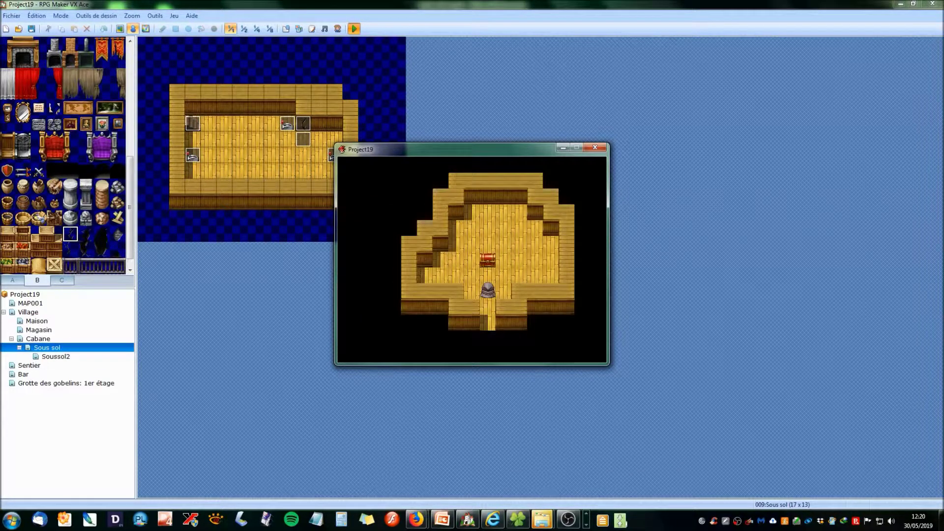
Step: Collect the chest's contents, leave Soussol2 by its exit, and close the second playtest
{"action": "key", "text": "Return"}
{"action": "key", "text": "Return"}
{"action": "key", "text": "Down"}
{"action": "key", "text": "Down"}
{"action": "key", "text": "Down"}
{"action": "key", "text": "Down"}
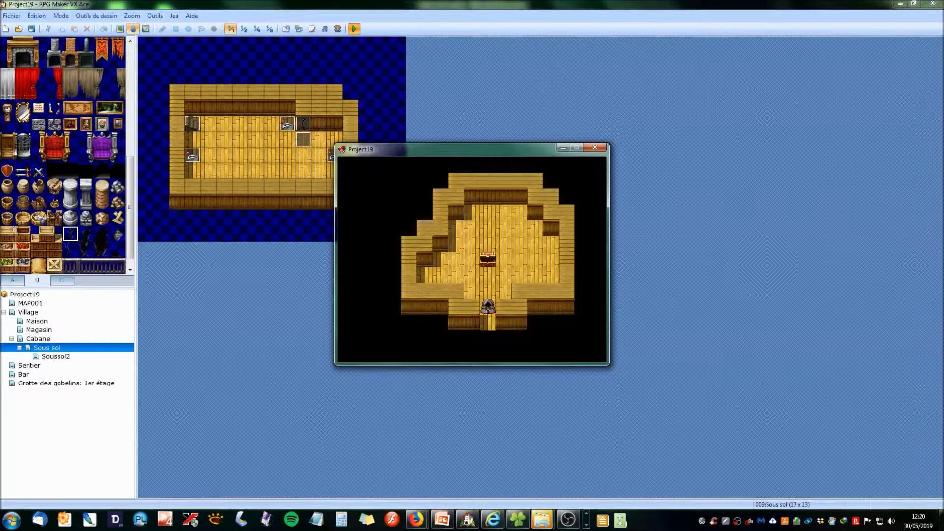
{"action": "key", "text": "Left"}
{"action": "key", "text": "Left"}
{"action": "key", "text": "Left"}
{"action": "key", "text": "Left"}
{"action": "key", "text": "Left"}
{"action": "key", "text": "Left"}
{"action": "key", "text": "Left"}
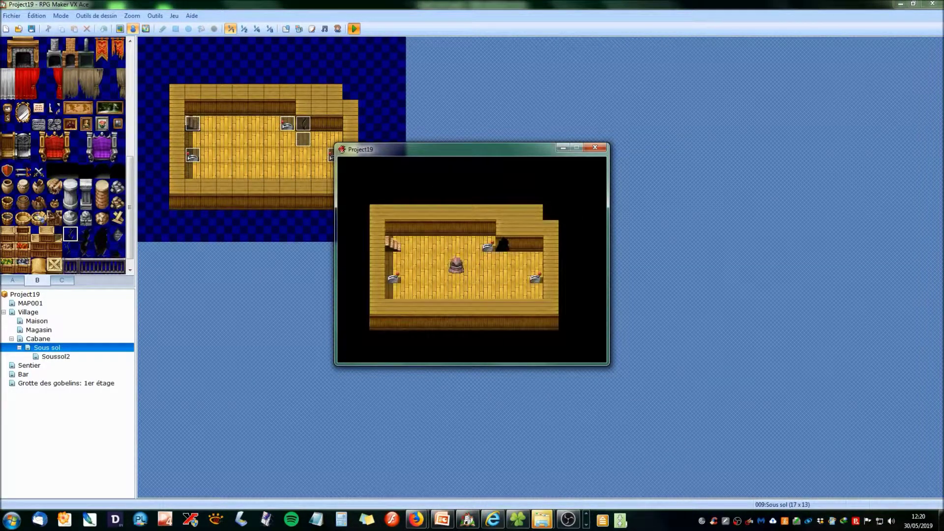
{"action": "key", "text": "Up"}
{"action": "left_click", "coordinate": [595, 147]}
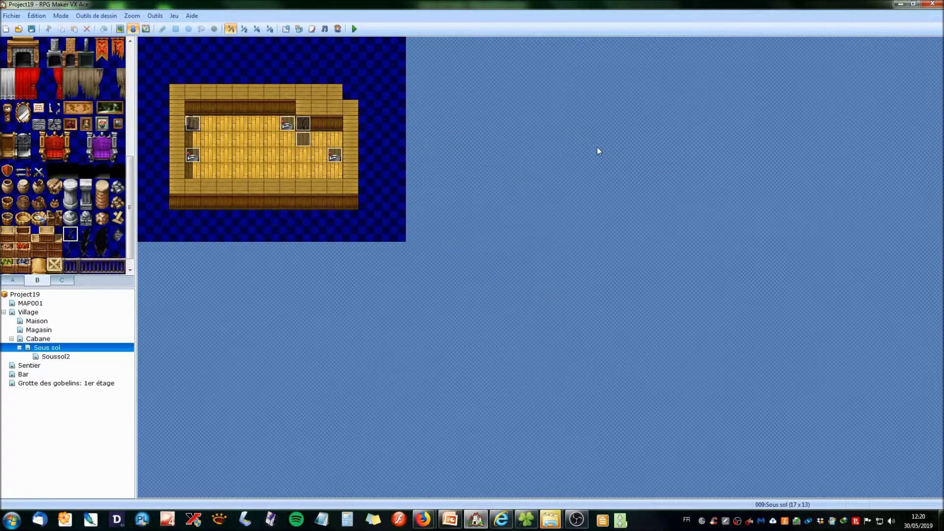